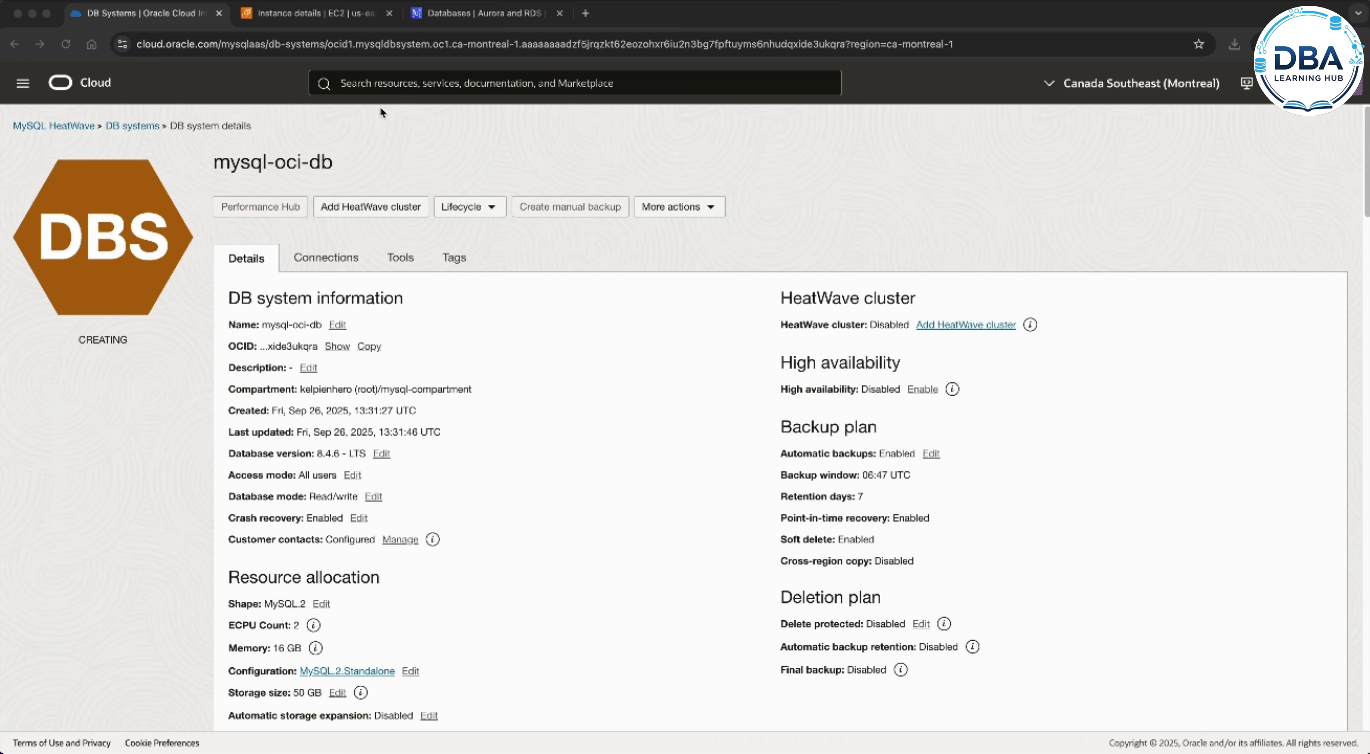
# From the EC2 page, search 'vpc' and open the VPC console.
pyautogui.click(341, 15)
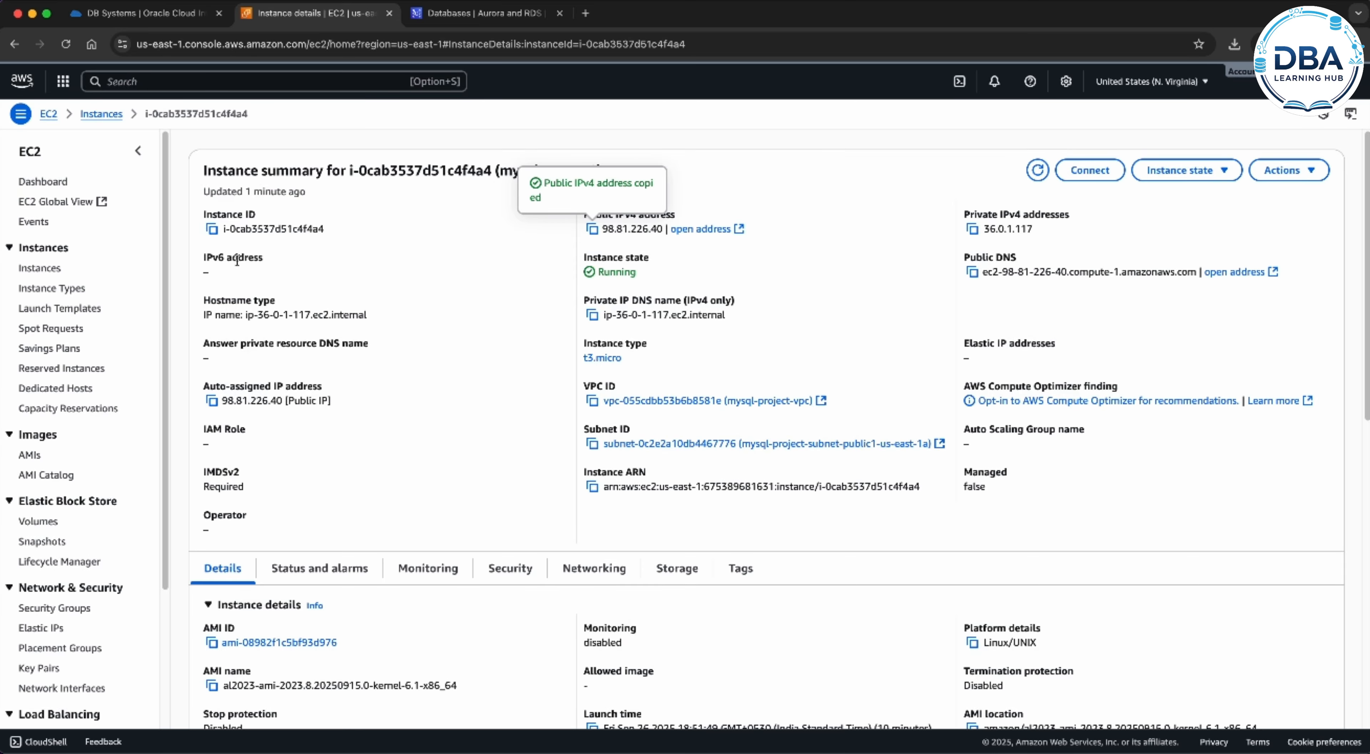
pyautogui.scroll(-3, 117, 479)
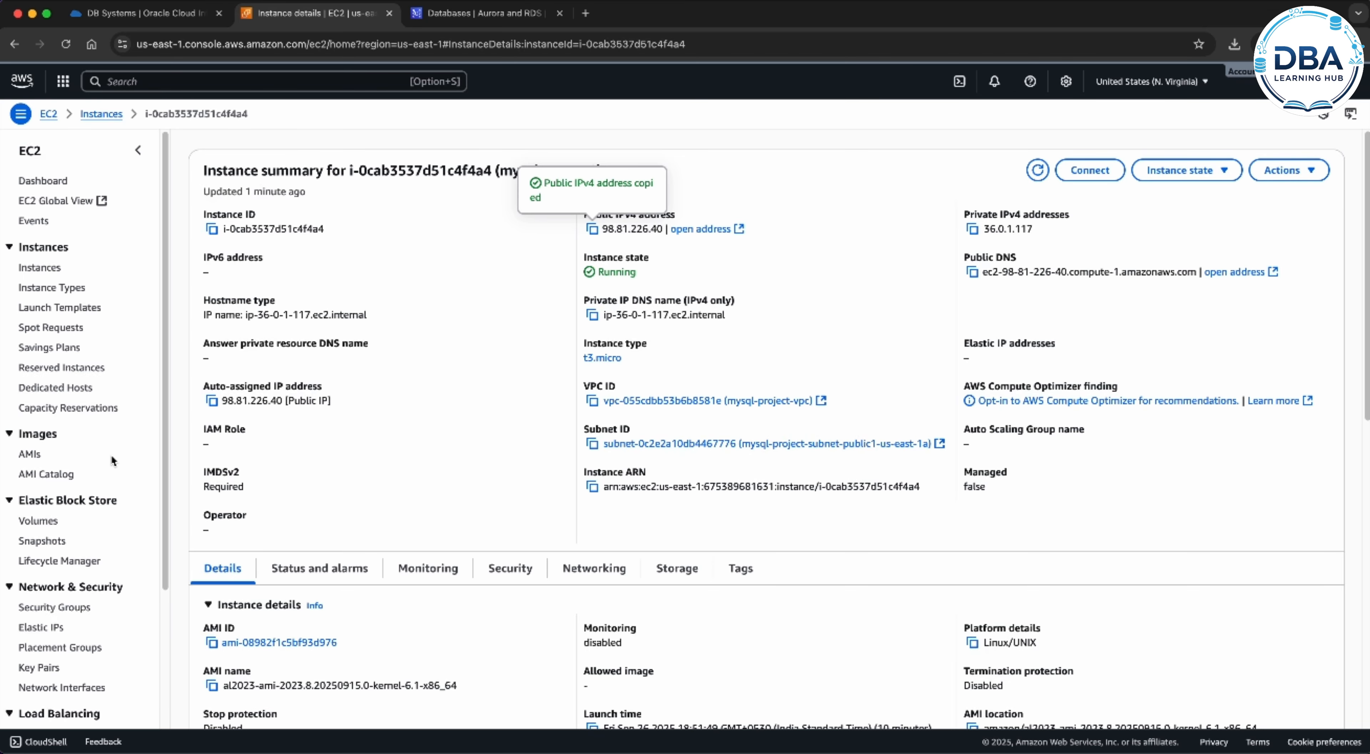
pyautogui.click(182, 81)
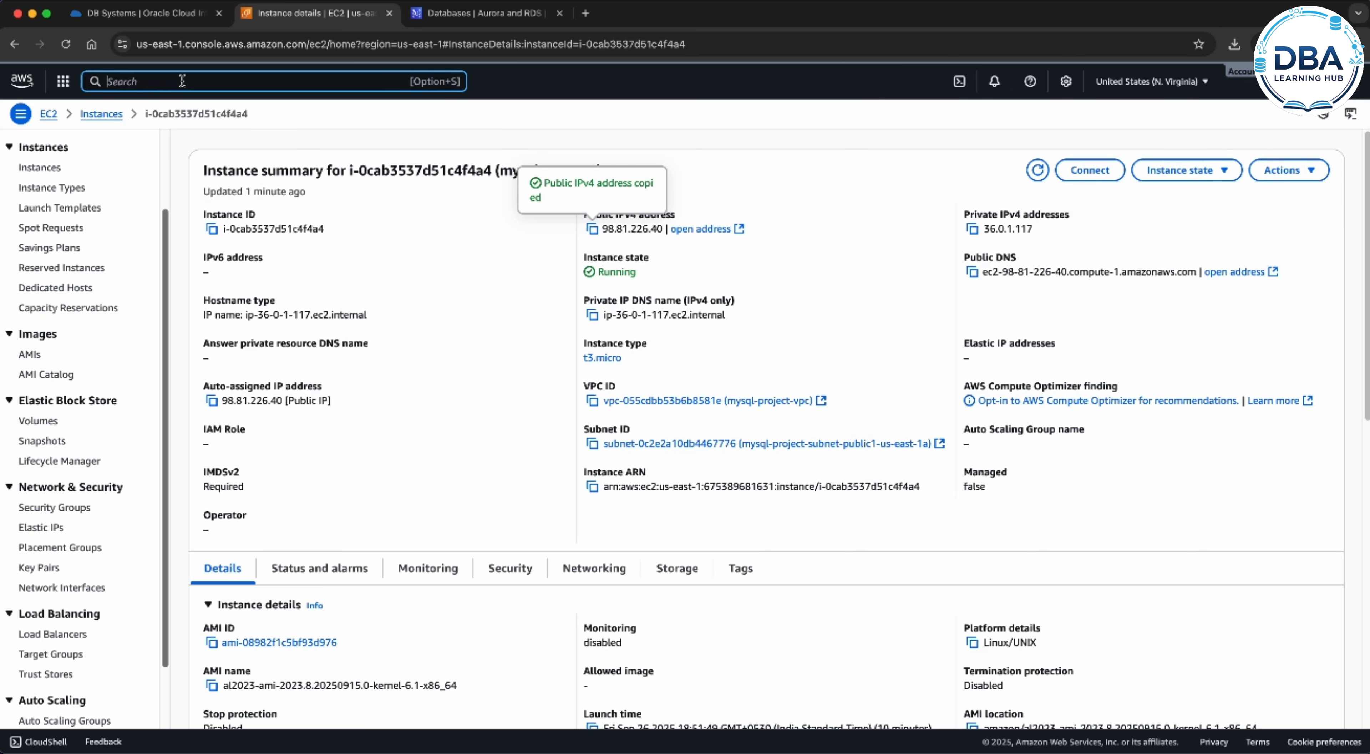
pyautogui.write('vpc')
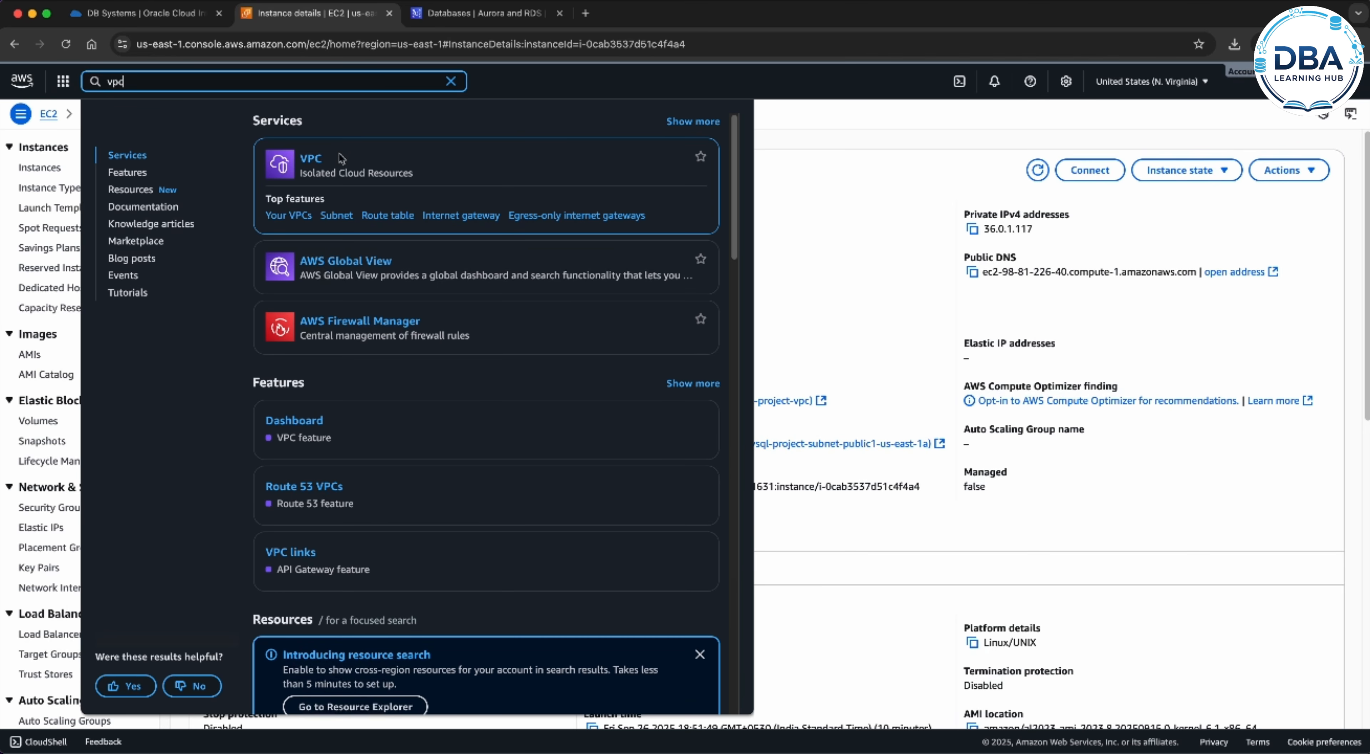
pyautogui.click(310, 168)
pyautogui.click(313, 165)
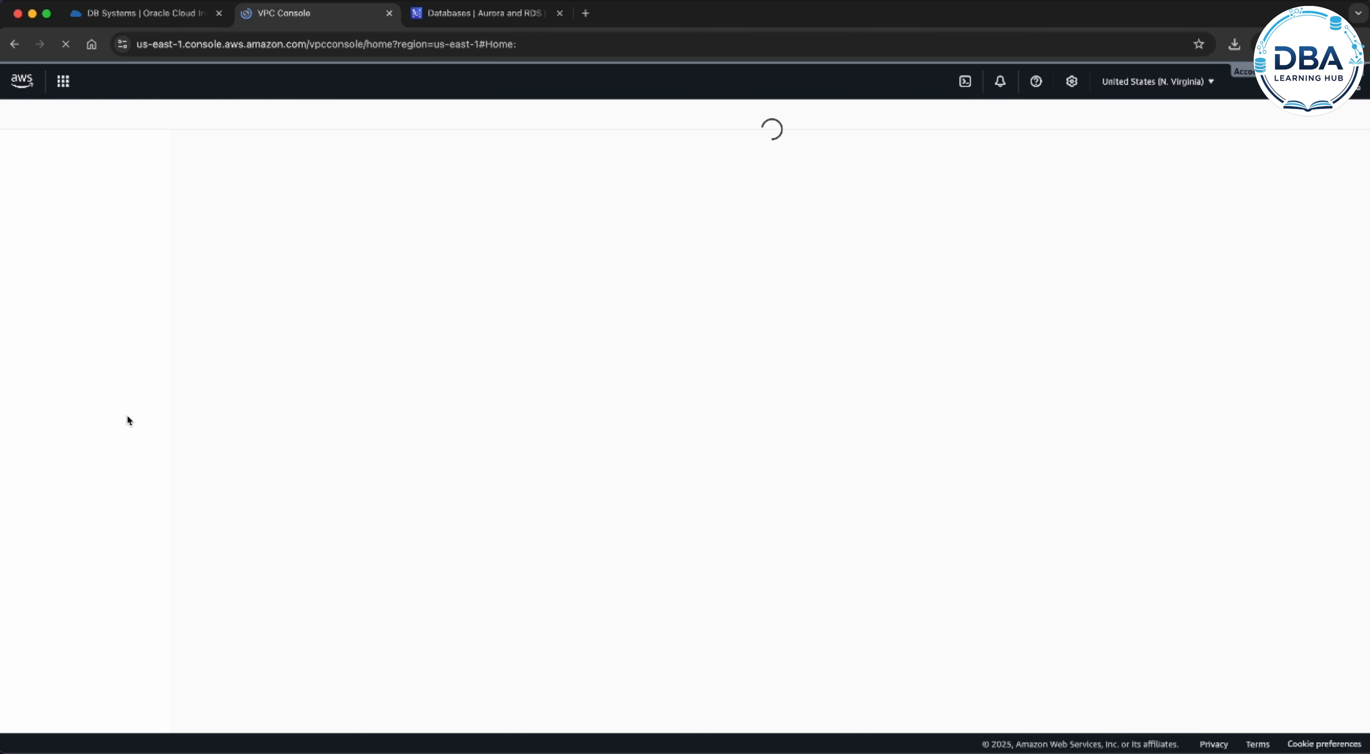
# Open the empty Virtual private gateways list and start a new gateway.
pyautogui.scroll(-4, 77, 444)
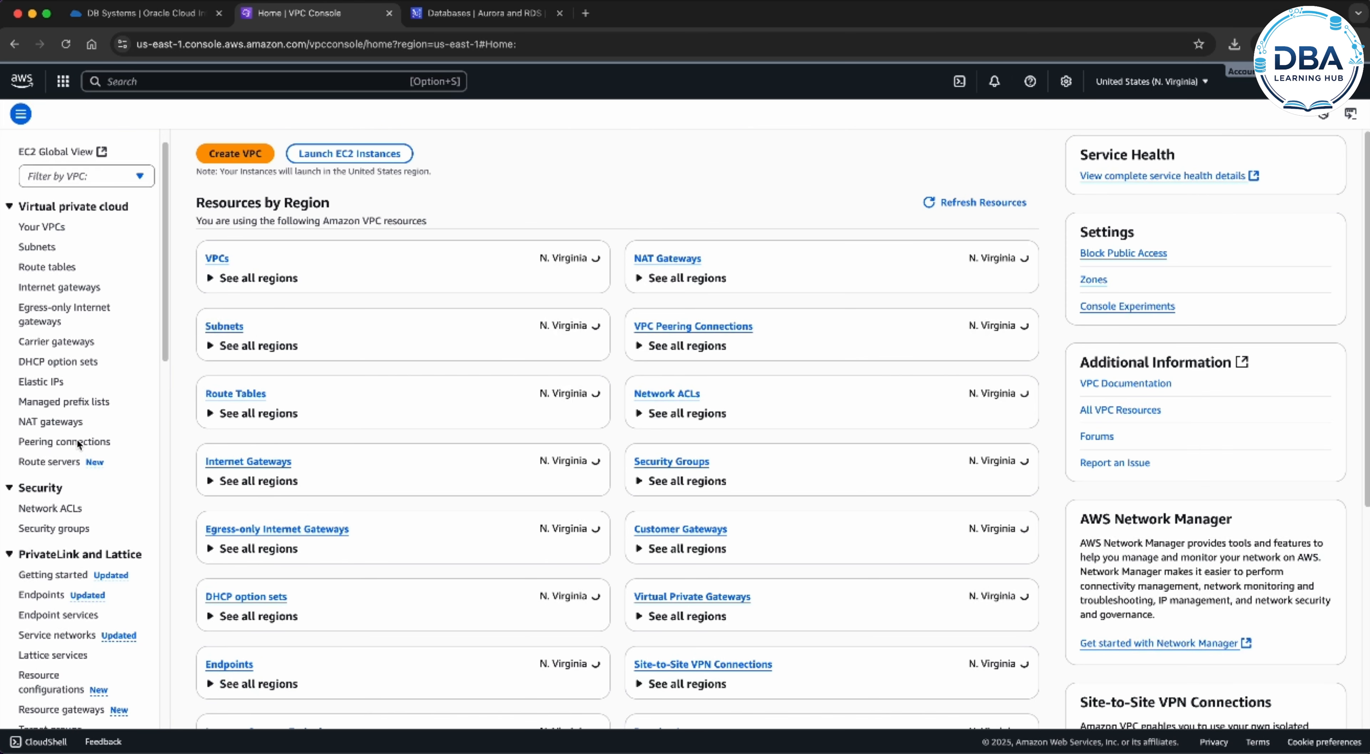
pyautogui.scroll(-4, 100, 304)
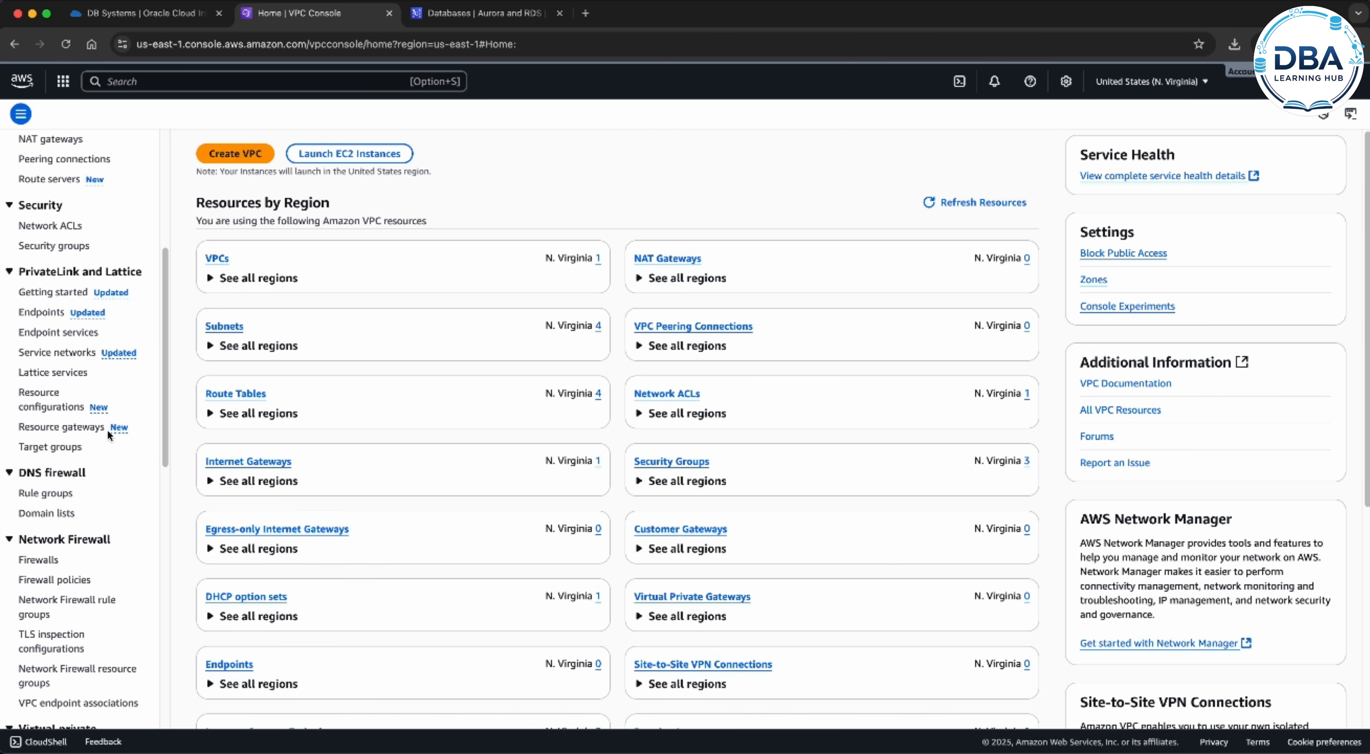
pyautogui.scroll(-4, 102, 534)
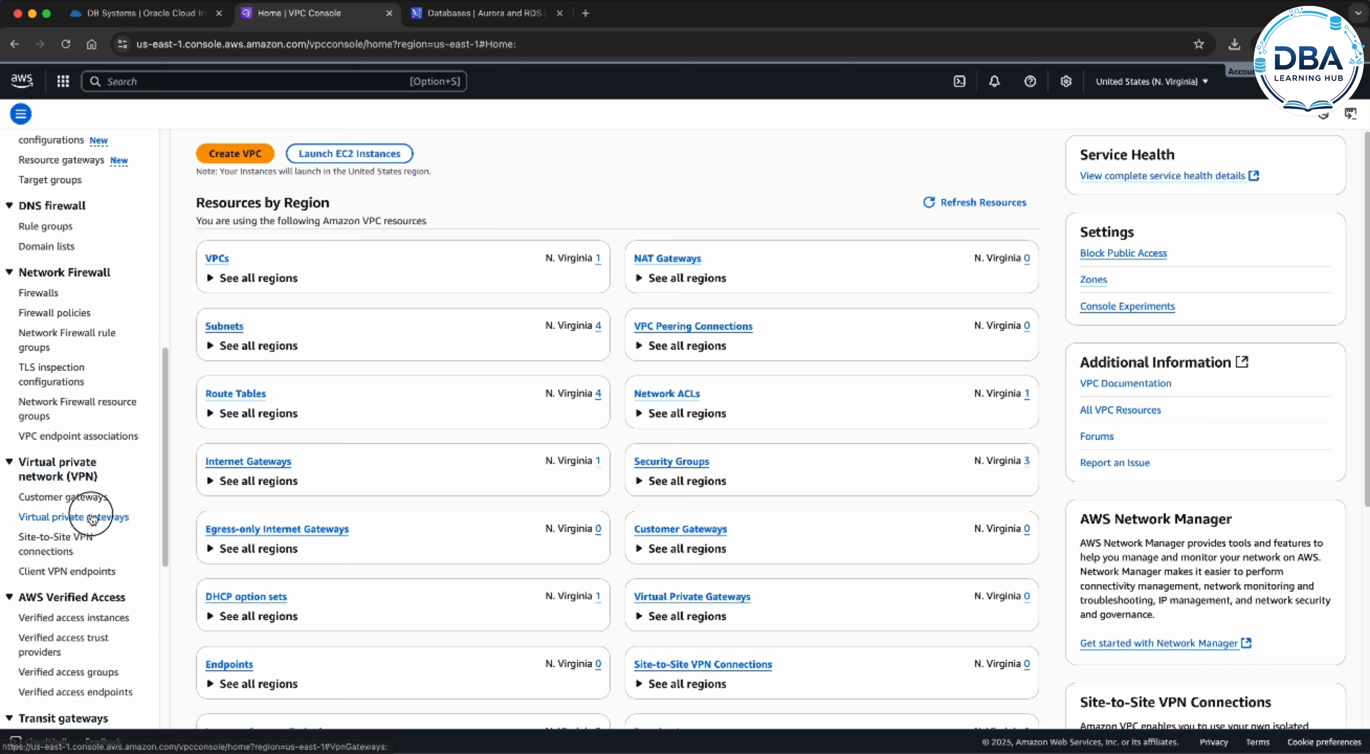
pyautogui.click(80, 517)
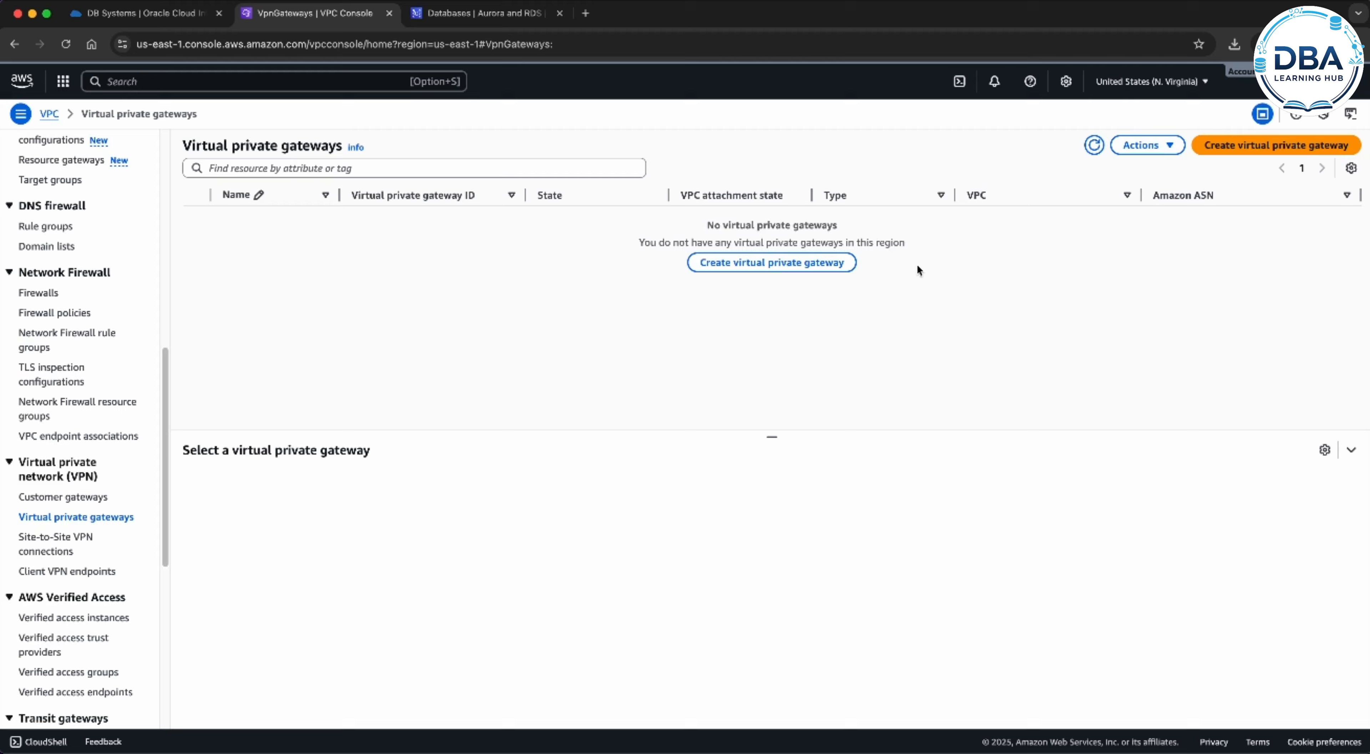
pyautogui.click(760, 263)
# Create the virtual private gateway mysql-aws-vgw with the Amazon default ASN.
pyautogui.click(254, 251)
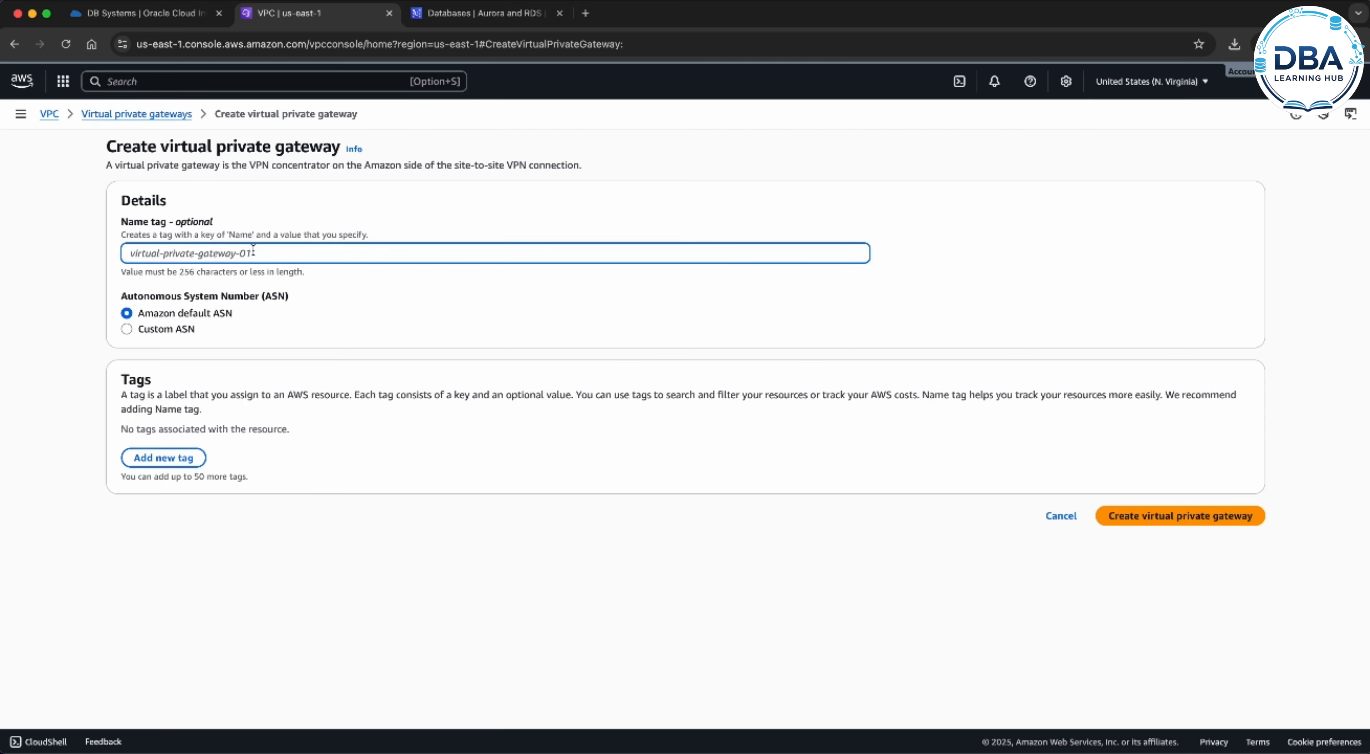
pyautogui.write('v')
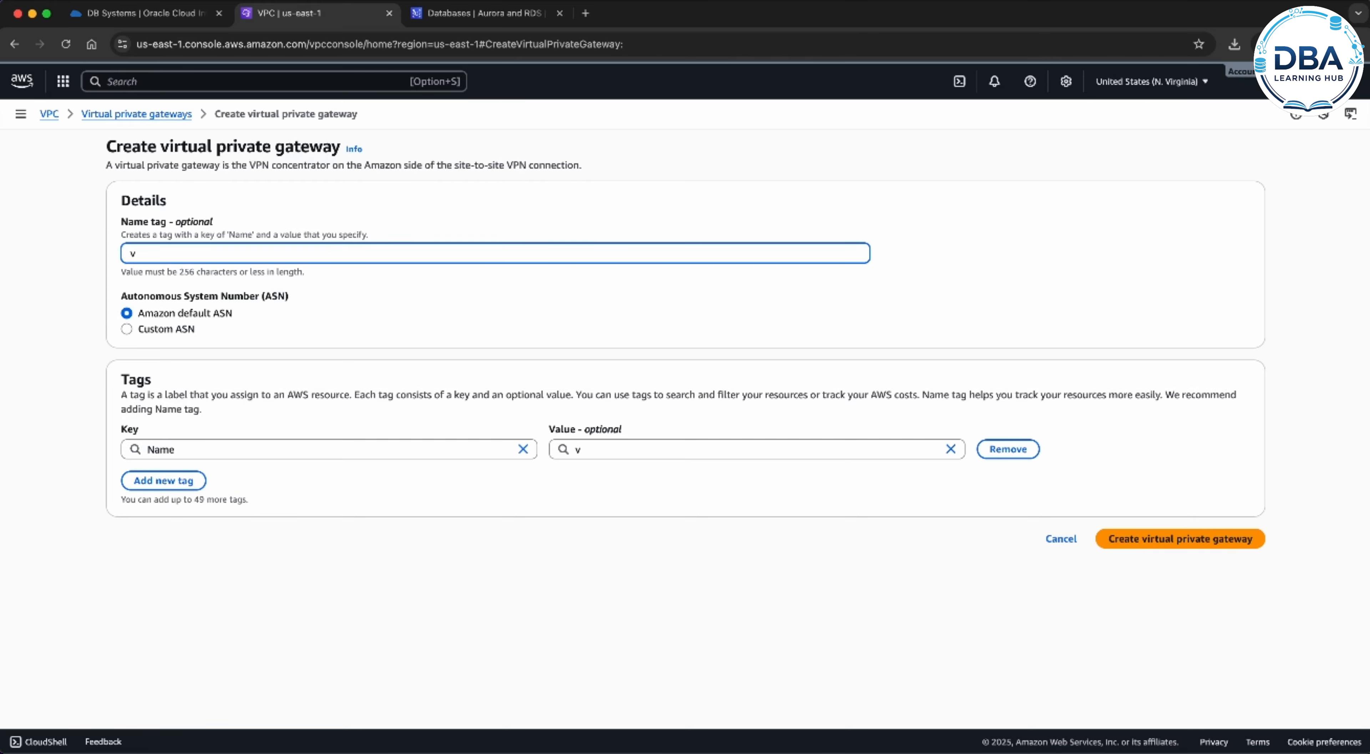
pyautogui.write('gw1')
pyautogui.press('BackSpace')
pyautogui.press('BackSpace')
pyautogui.press('BackSpace')
pyautogui.press('BackSpace')
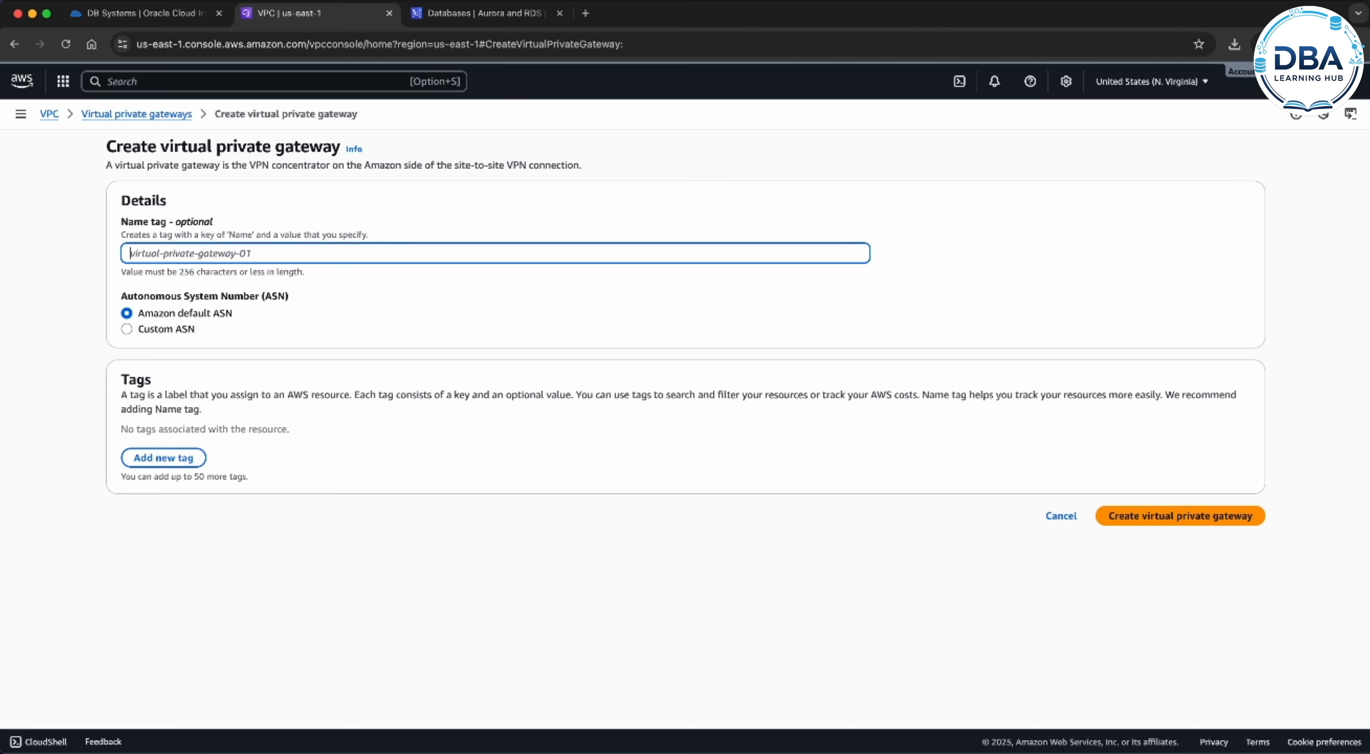
pyautogui.write('mysql-')
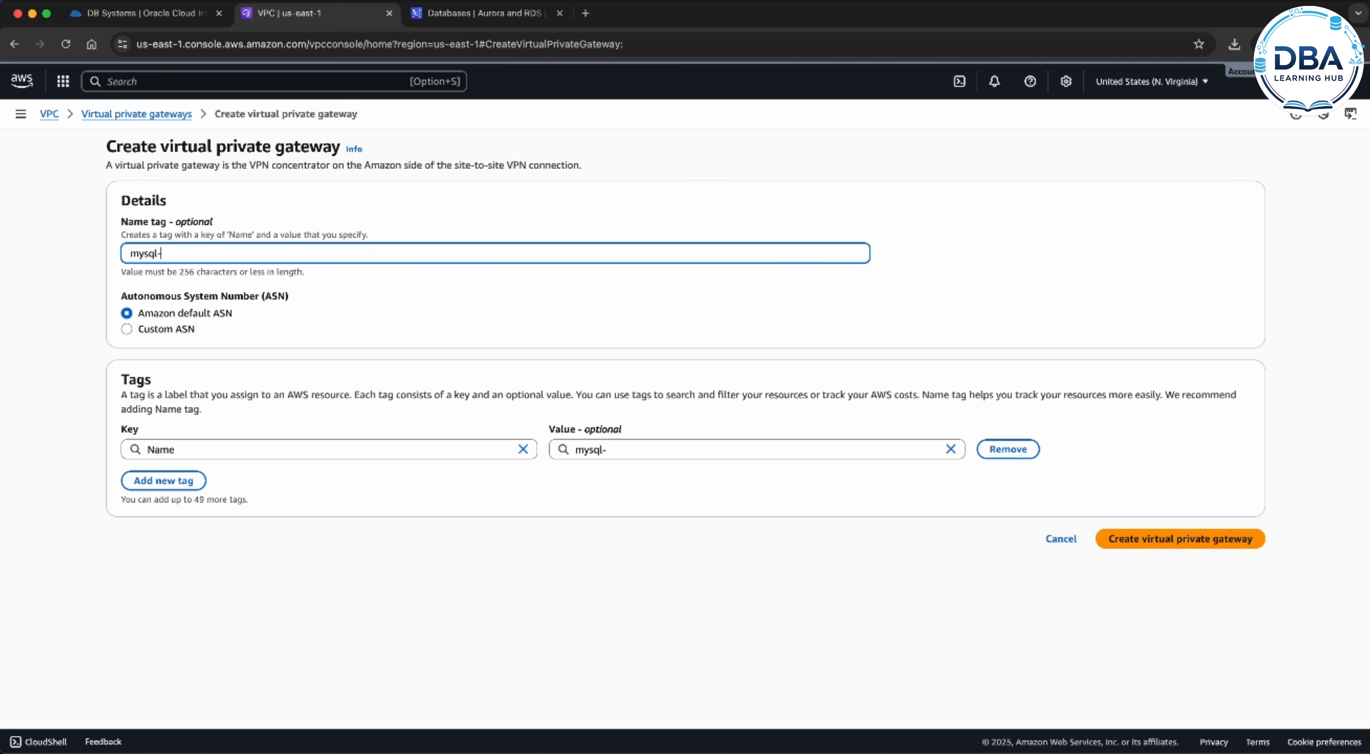
pyautogui.write('aws-vgw')
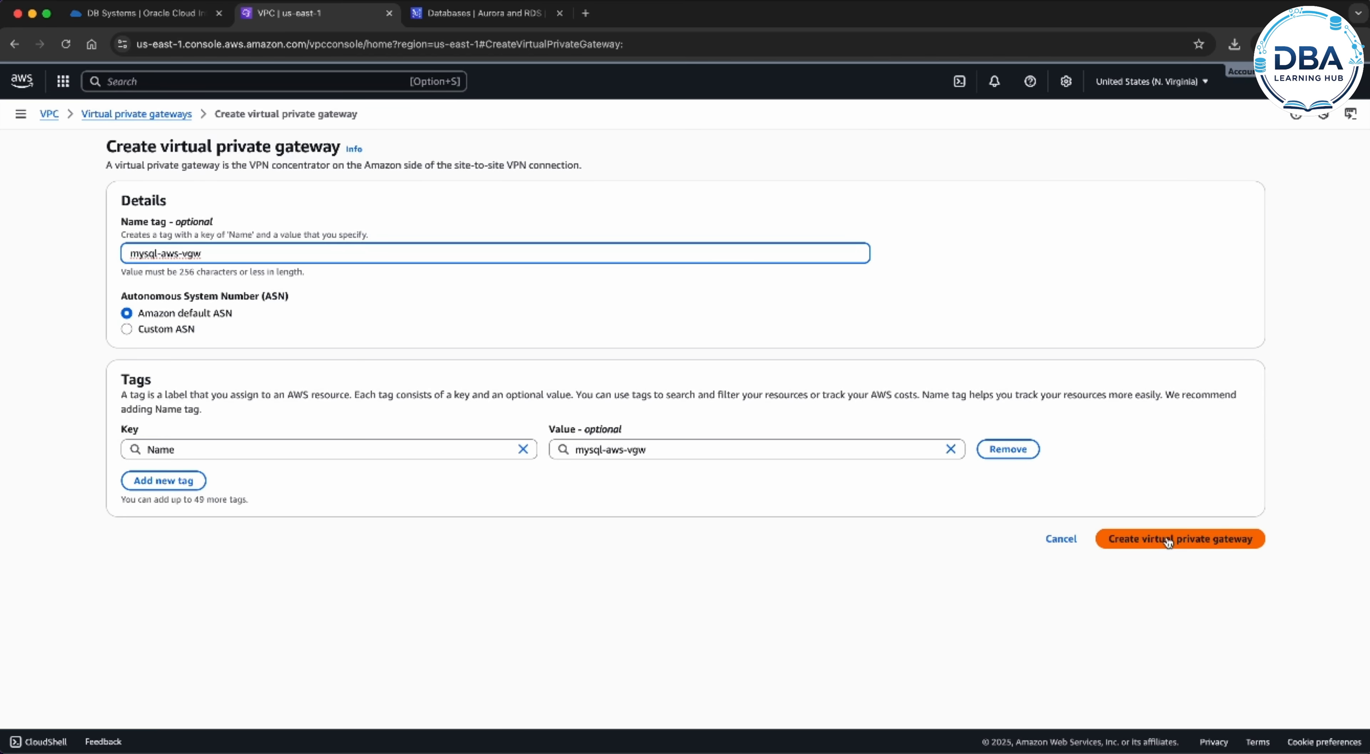
pyautogui.click(1184, 543)
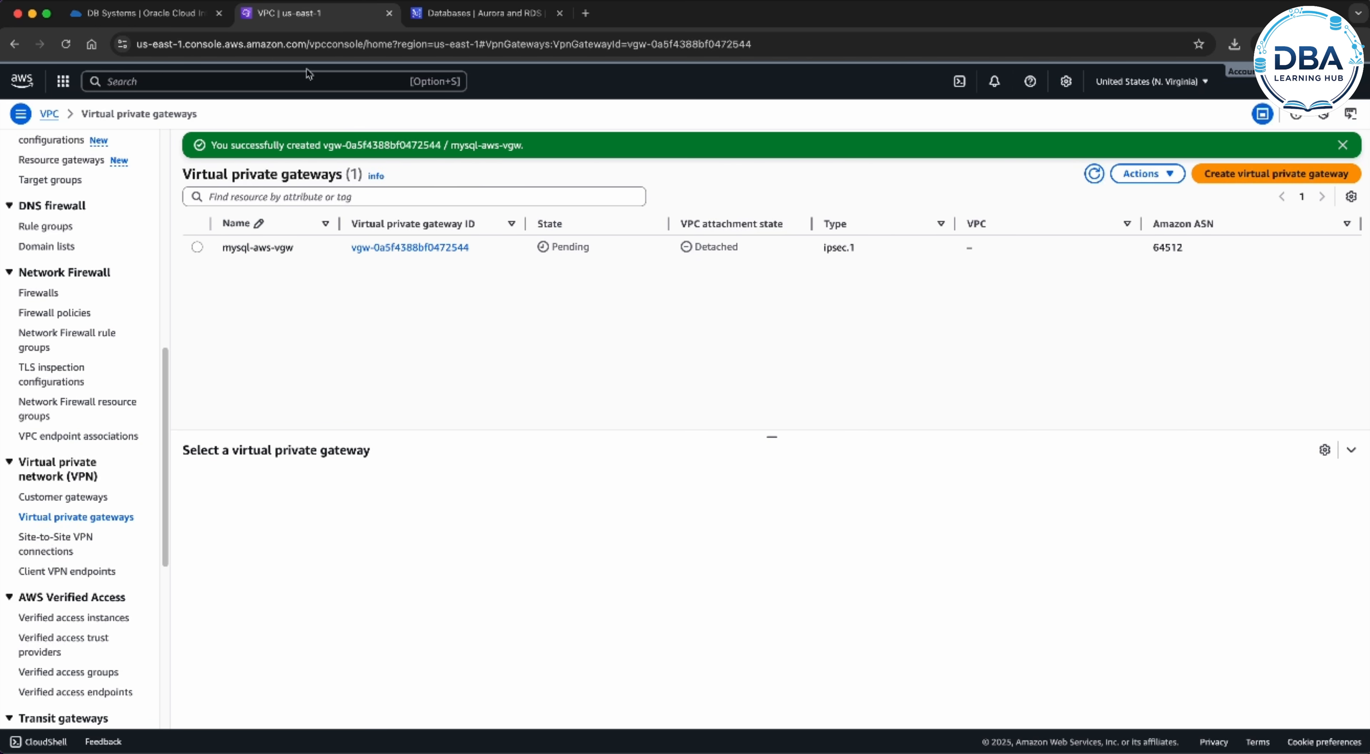
# In Oracle Cloud, search 'DRG' and open the Dynamic routing gateway page.
pyautogui.click(168, 19)
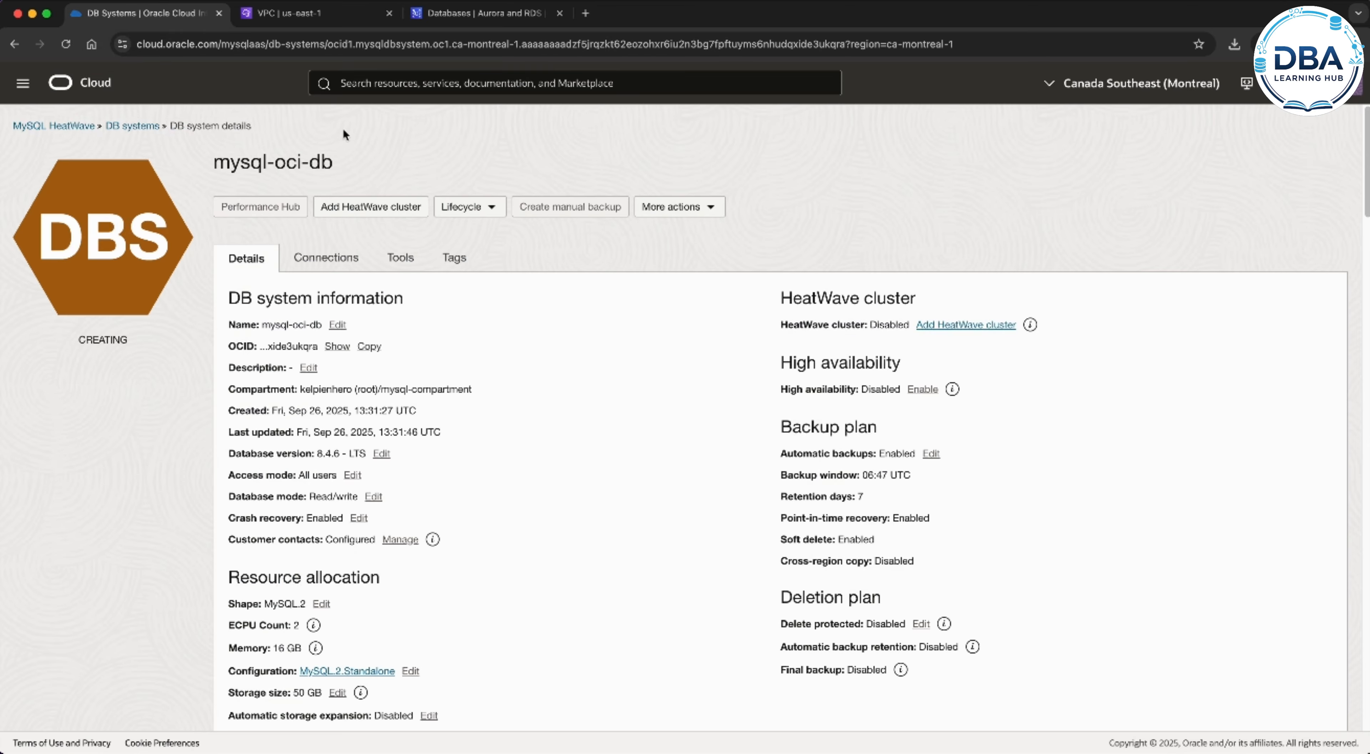
pyautogui.click(366, 81)
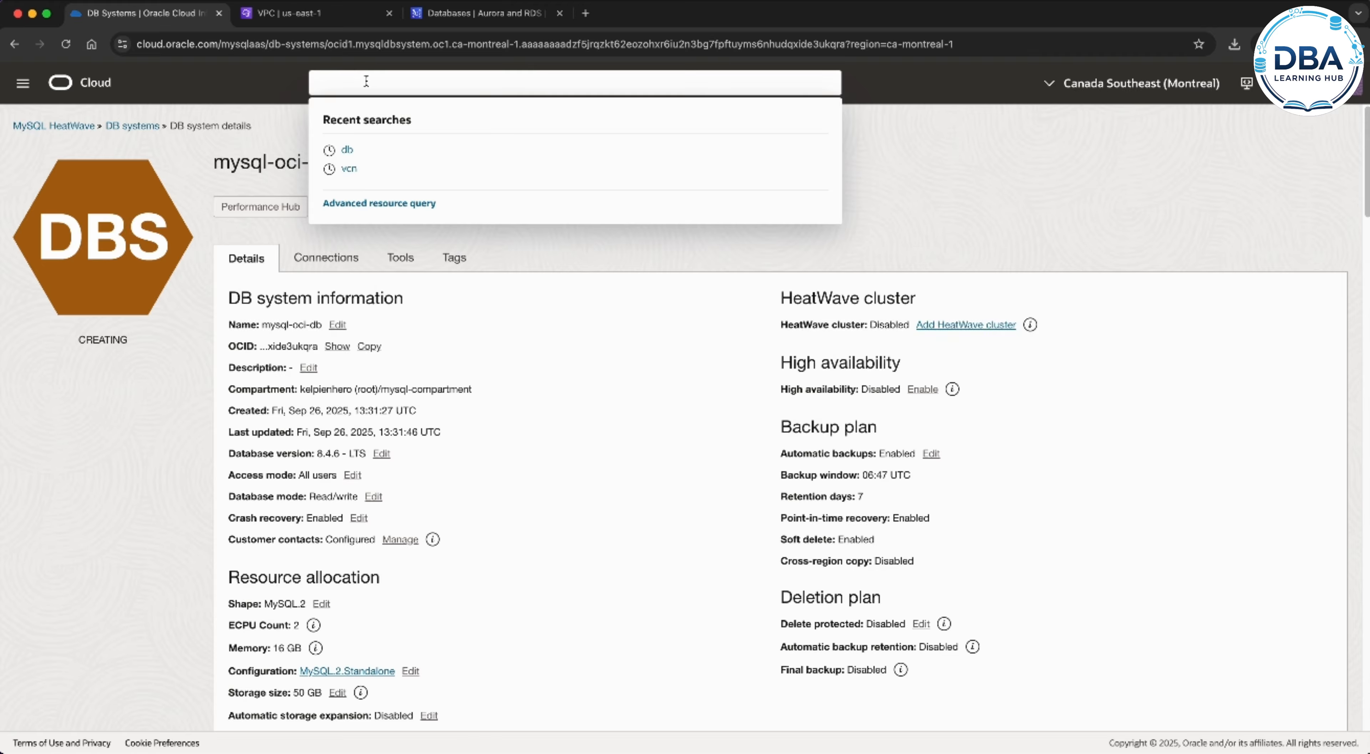
pyautogui.write('DRG')
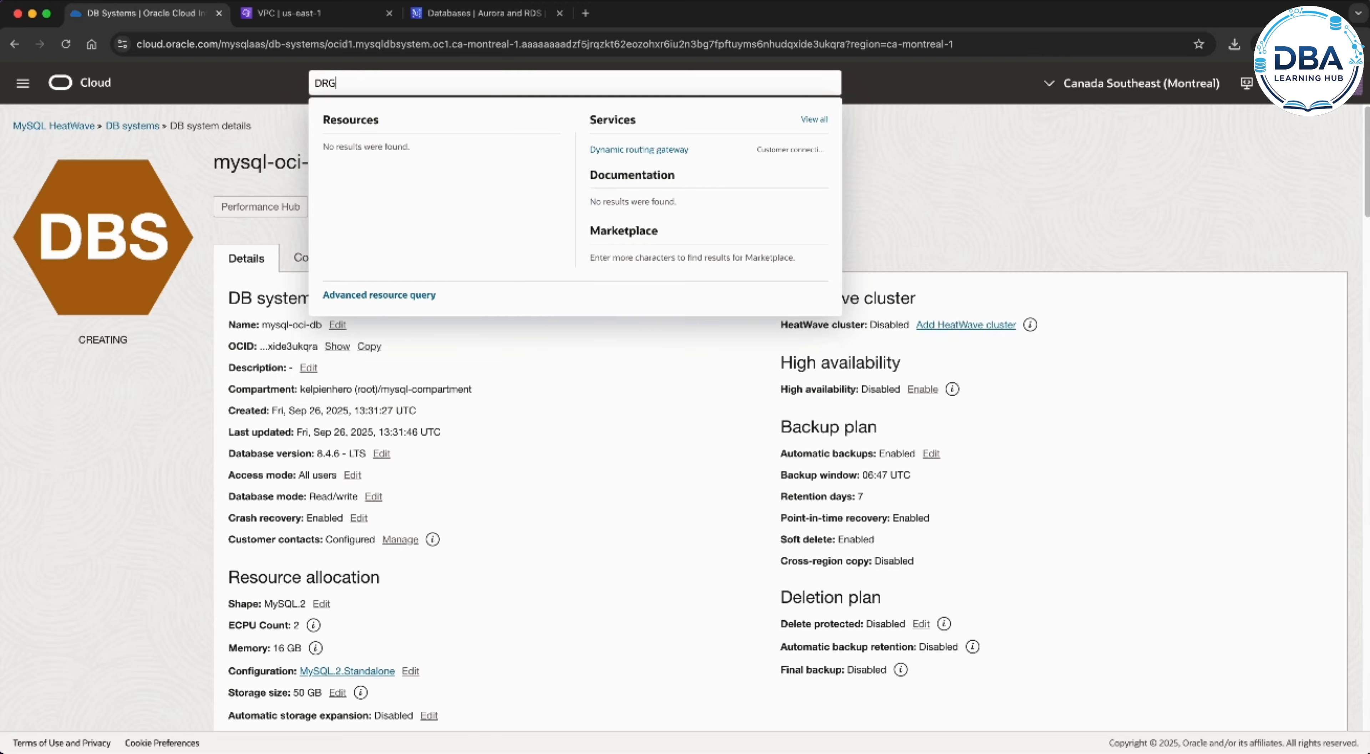
pyautogui.click(638, 149)
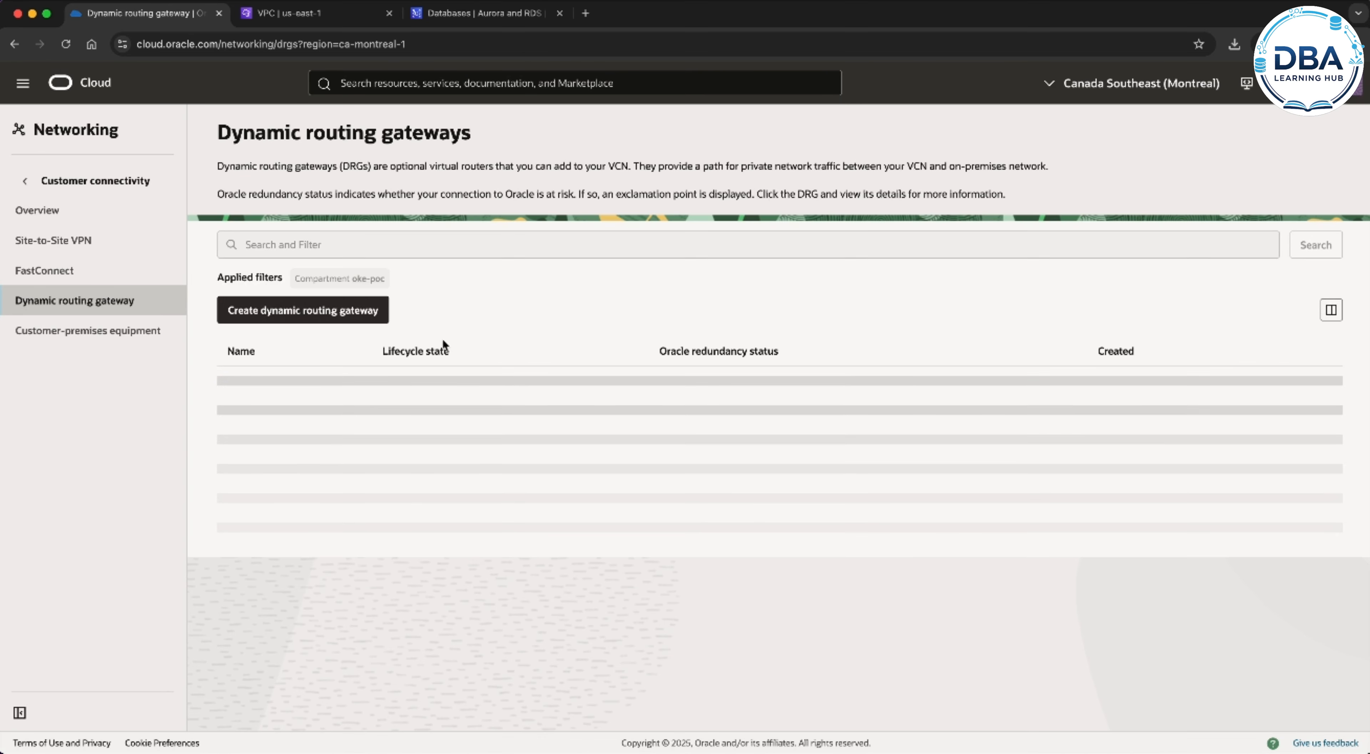
# Create gateway mysql-oci-drg in mysql-compartment.
pyautogui.click(306, 313)
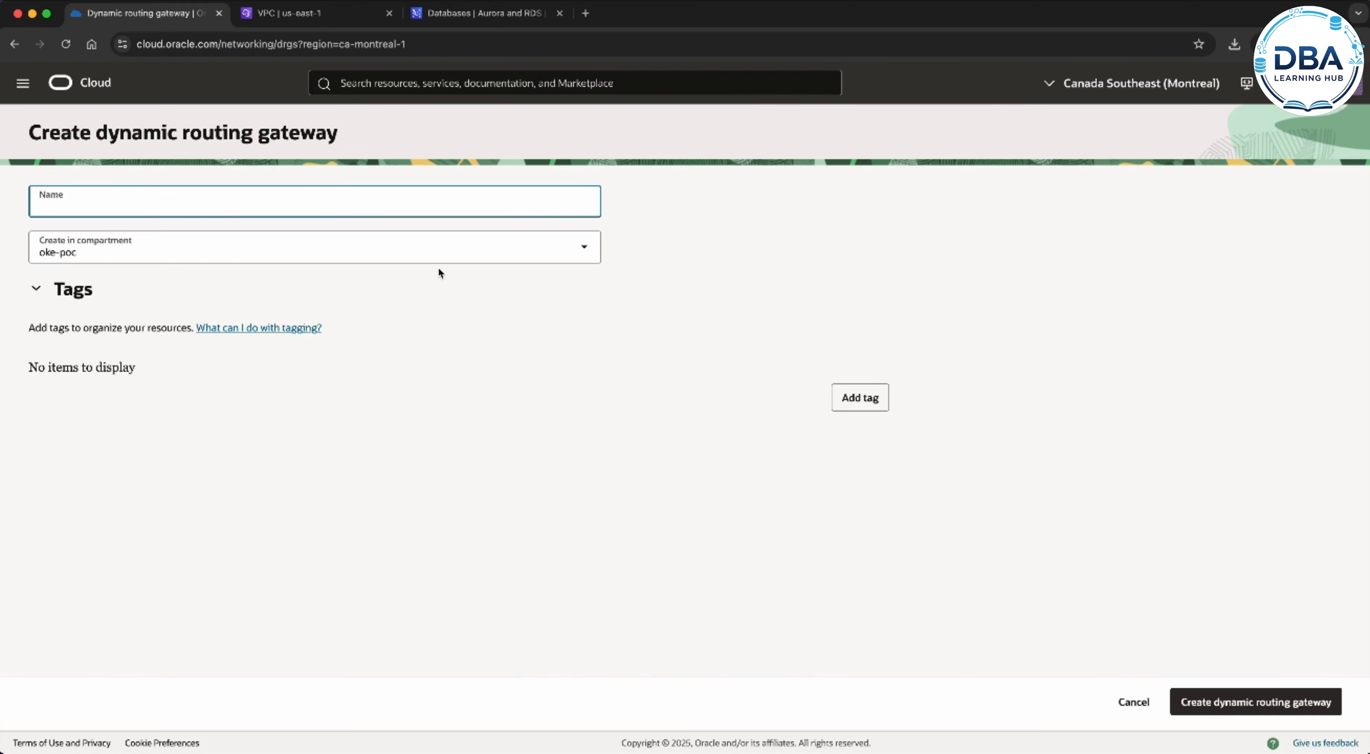
pyautogui.click(426, 253)
pyautogui.click(125, 306)
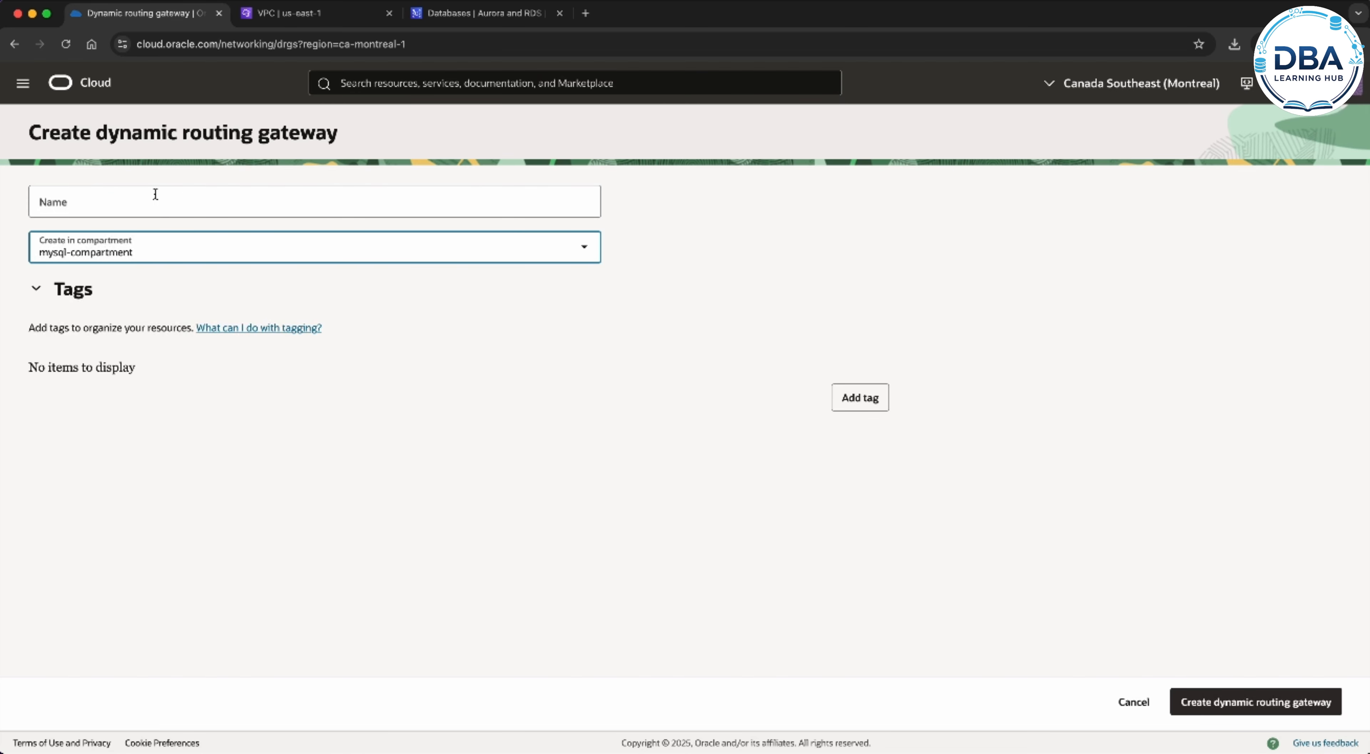
pyautogui.click(111, 208)
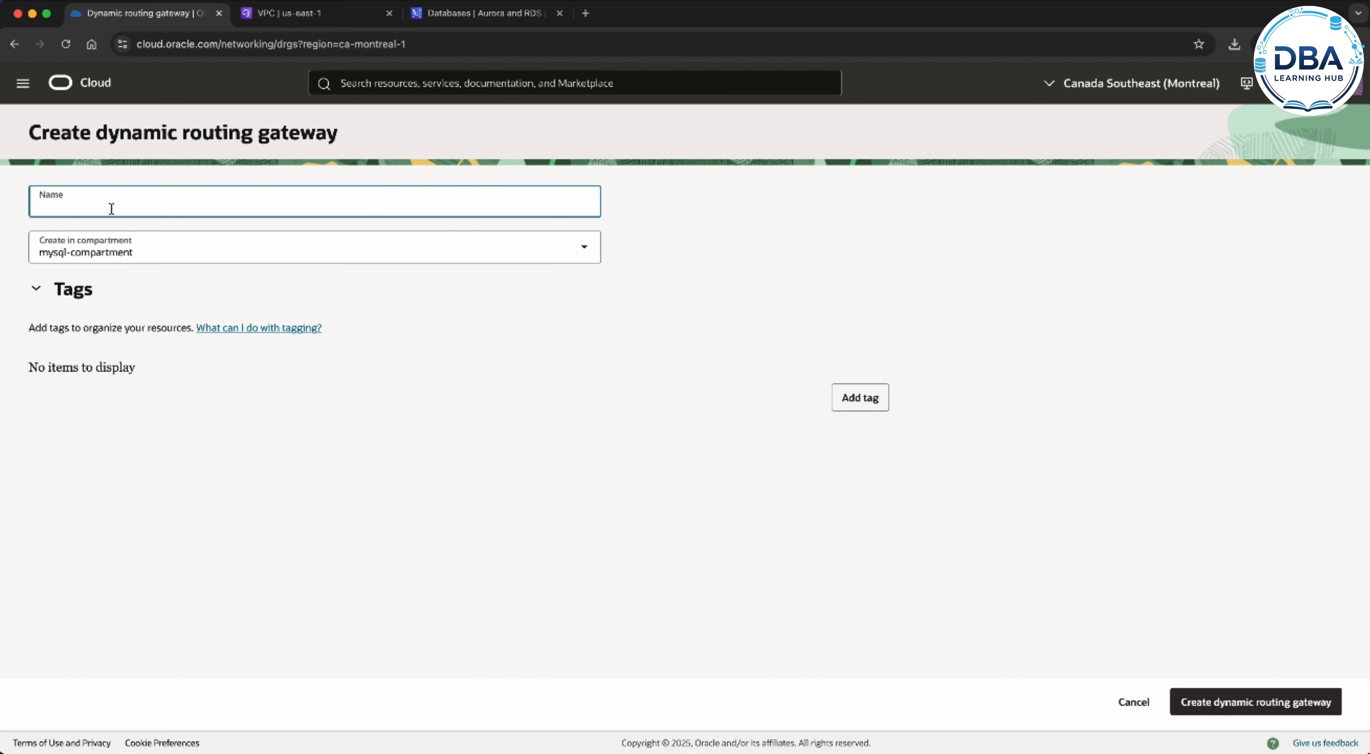
pyautogui.write('mysql-oci-drg')
pyautogui.click(1250, 697)
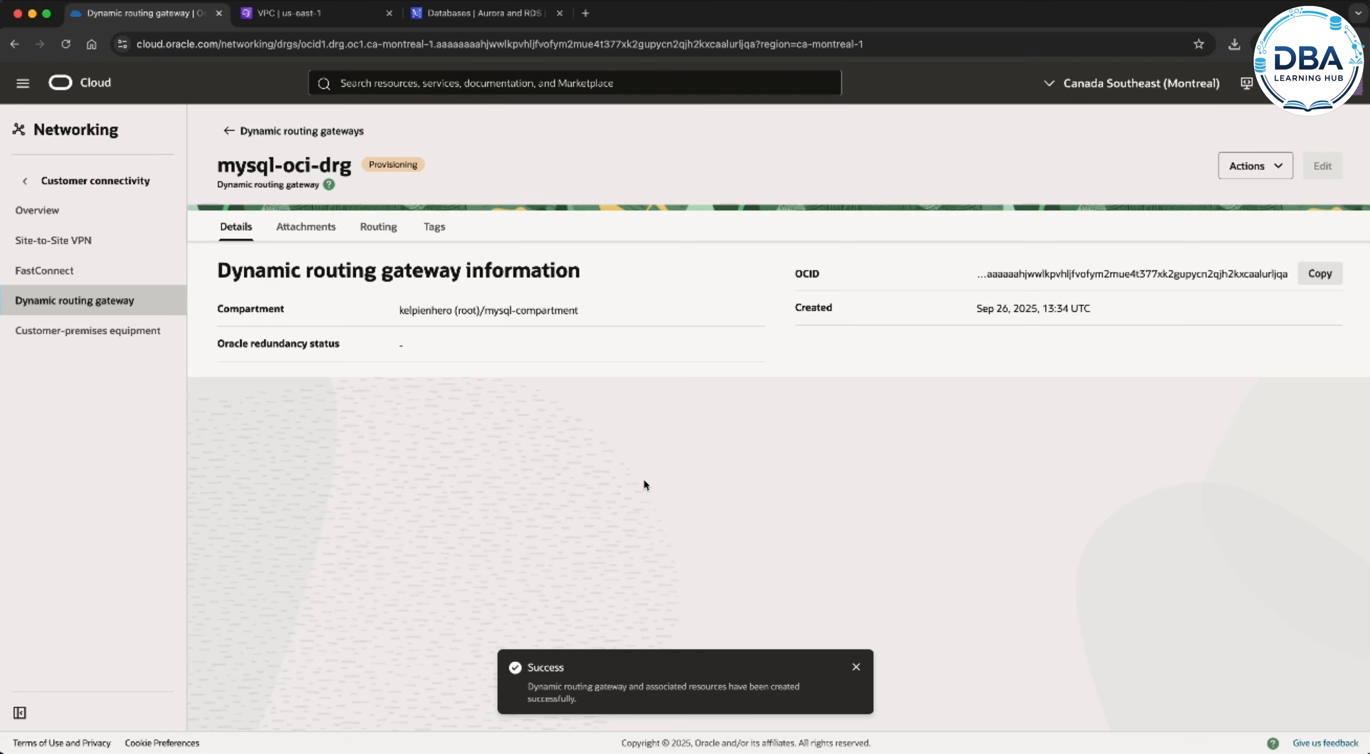
# Start a VCN attachment on mysql-oci-drg and enter the attachment name.
pyautogui.click(326, 224)
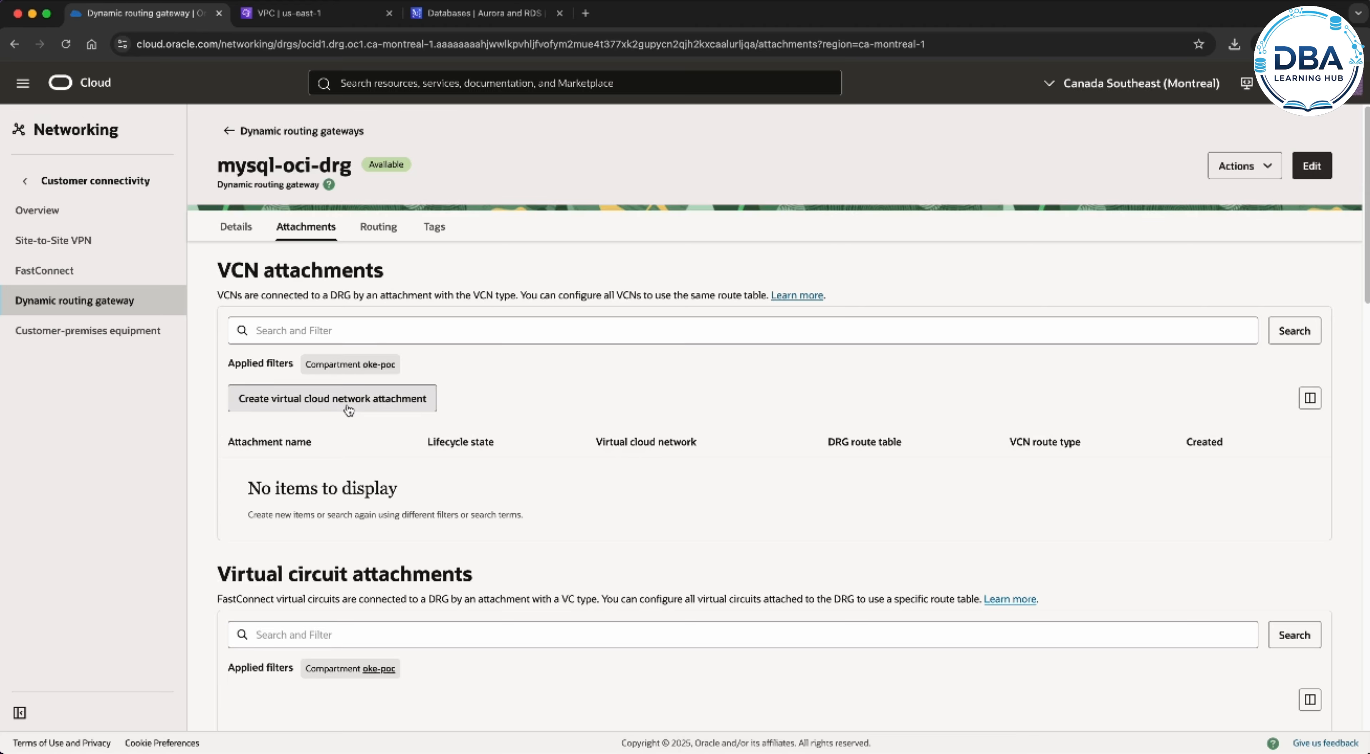
pyautogui.click(363, 407)
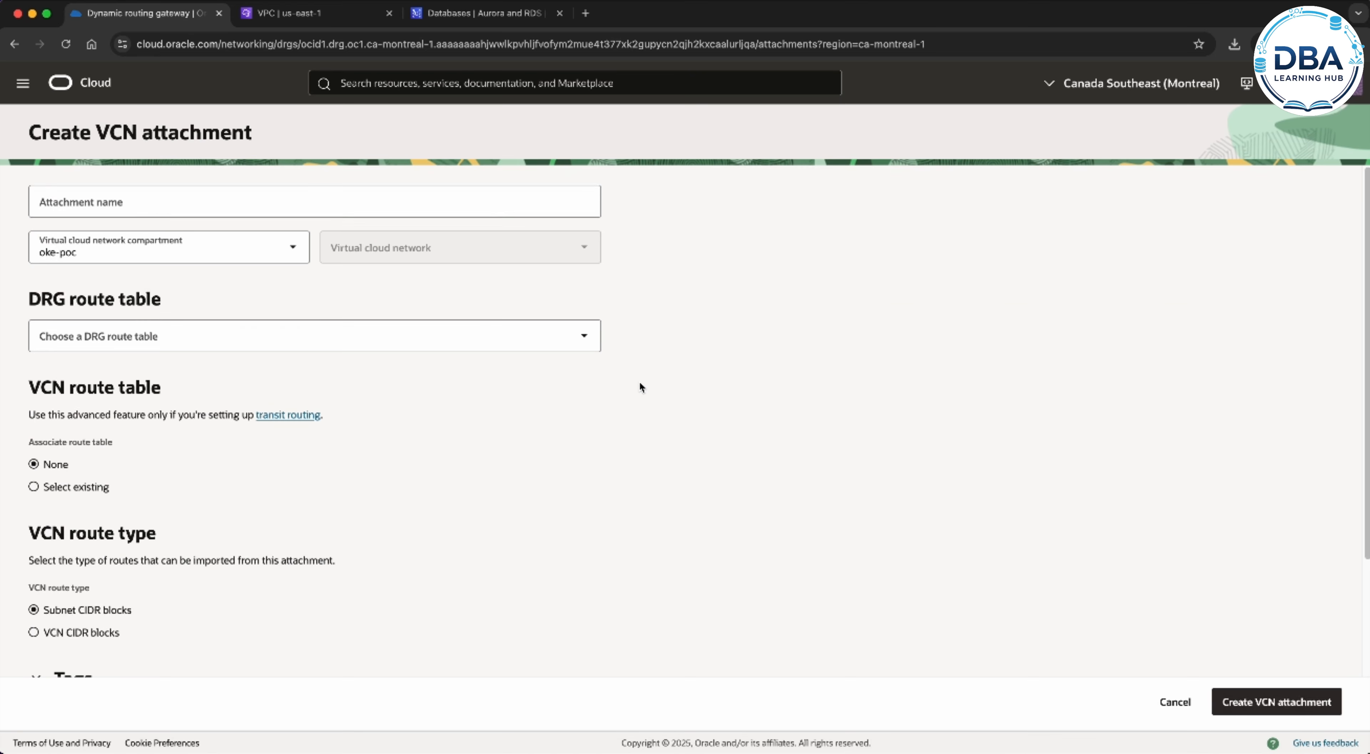
pyautogui.click(131, 212)
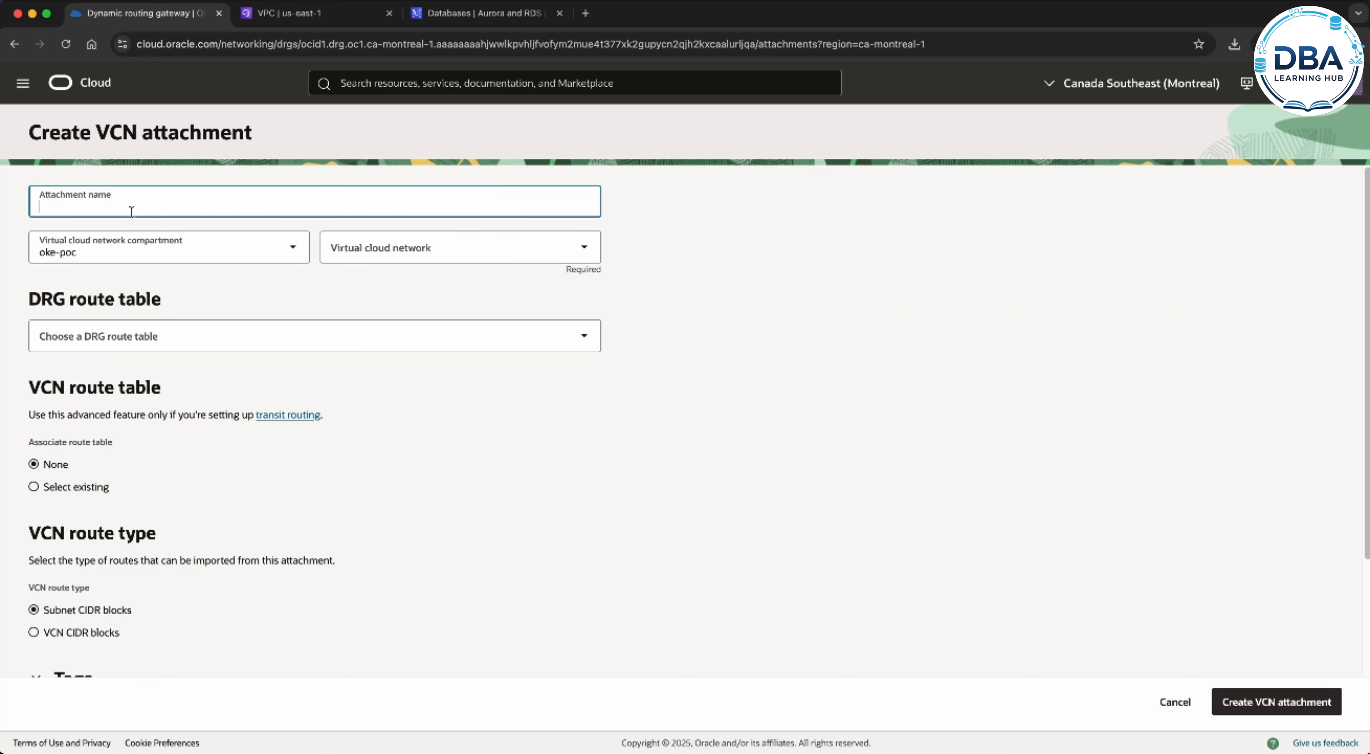
pyautogui.write('mysql-drg-attachment')
# Select mysql-oci-vcn from mysql-compartment as the network to attach.
pyautogui.click(216, 250)
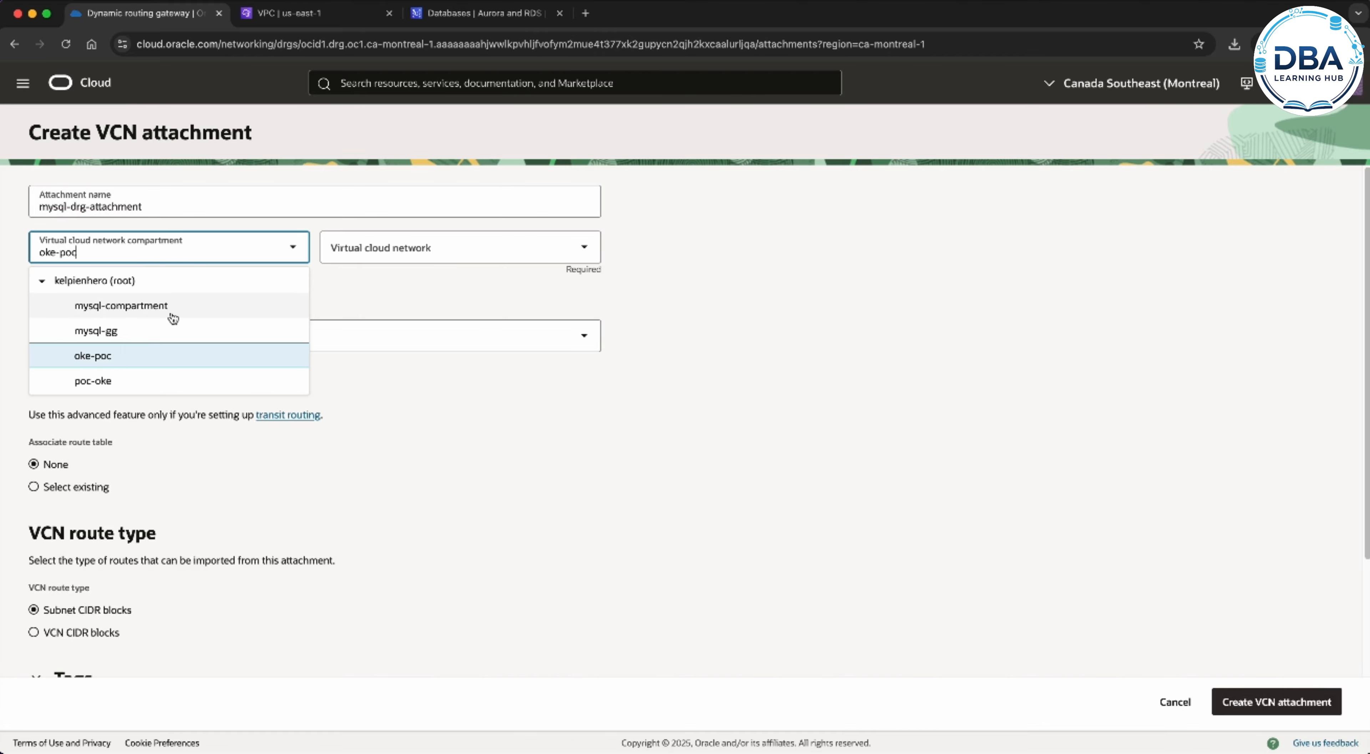
pyautogui.click(172, 306)
pyautogui.click(425, 247)
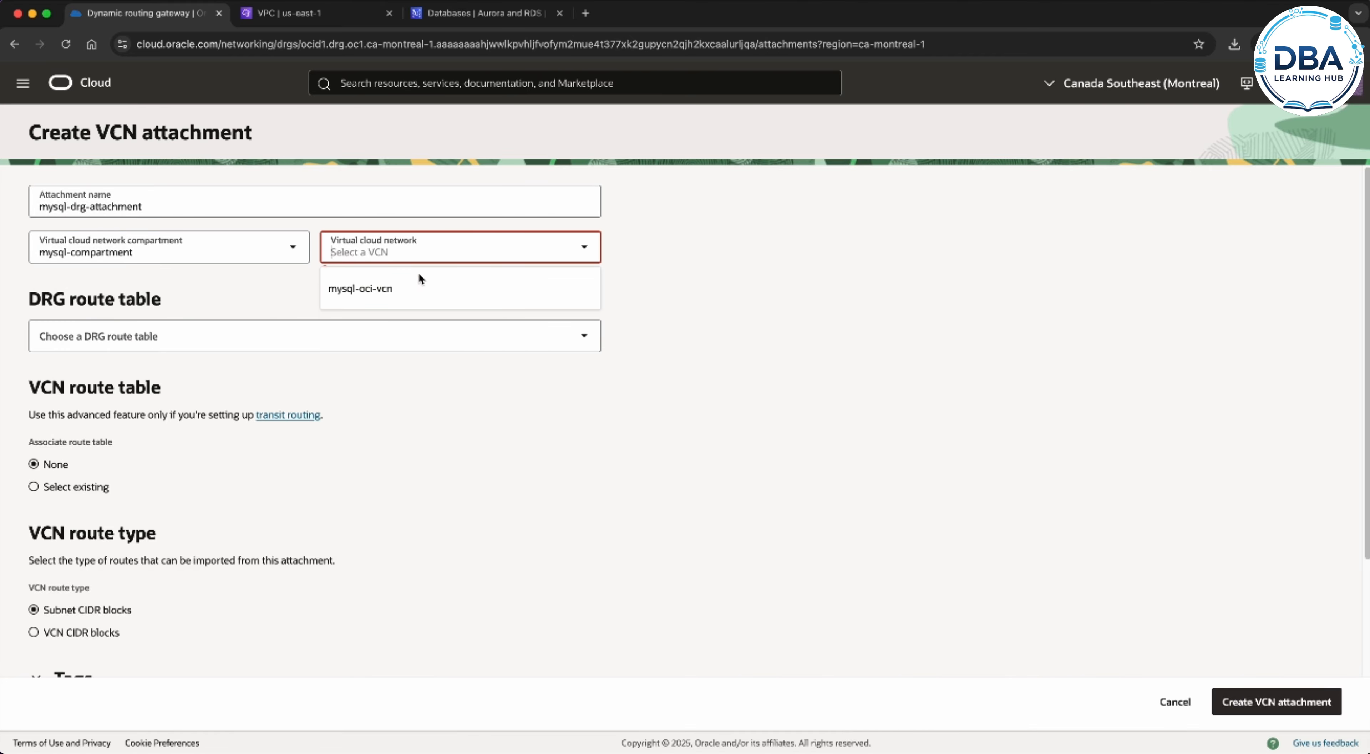
pyautogui.click(412, 284)
pyautogui.click(94, 339)
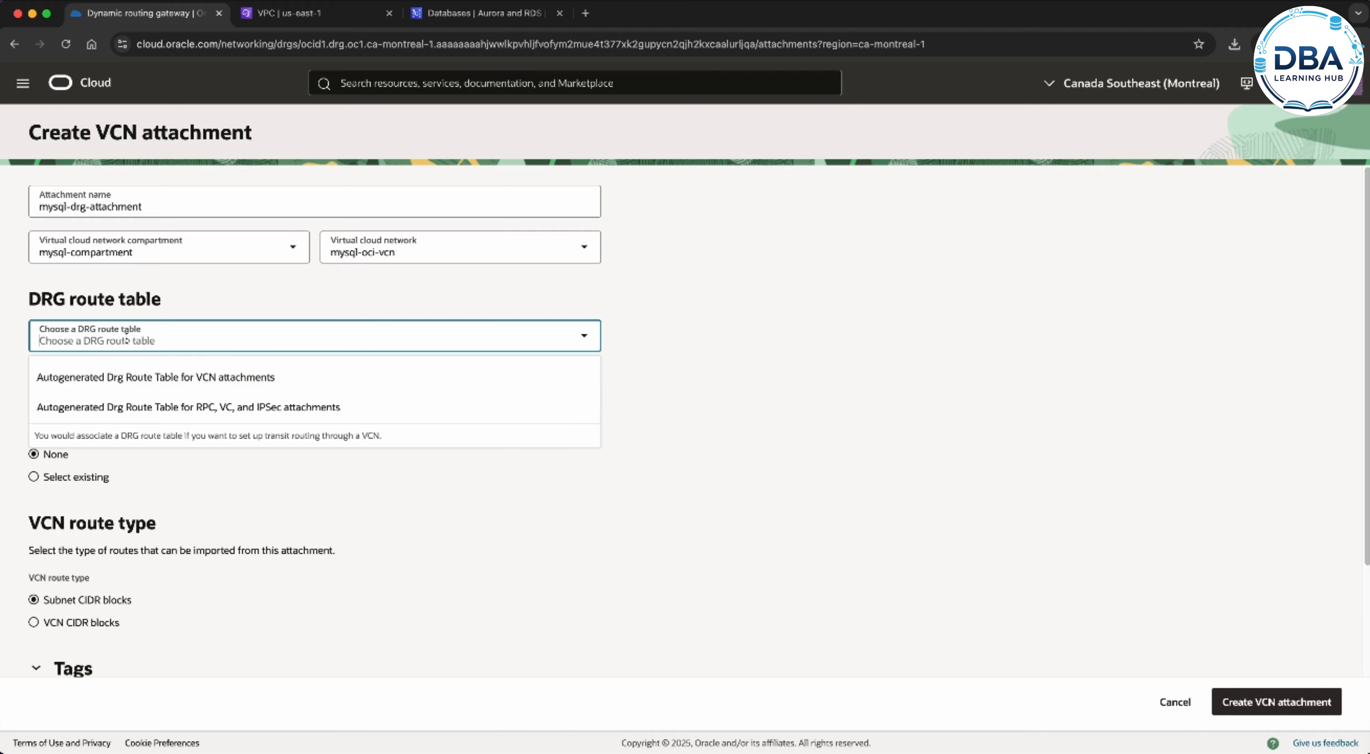
pyautogui.click(628, 338)
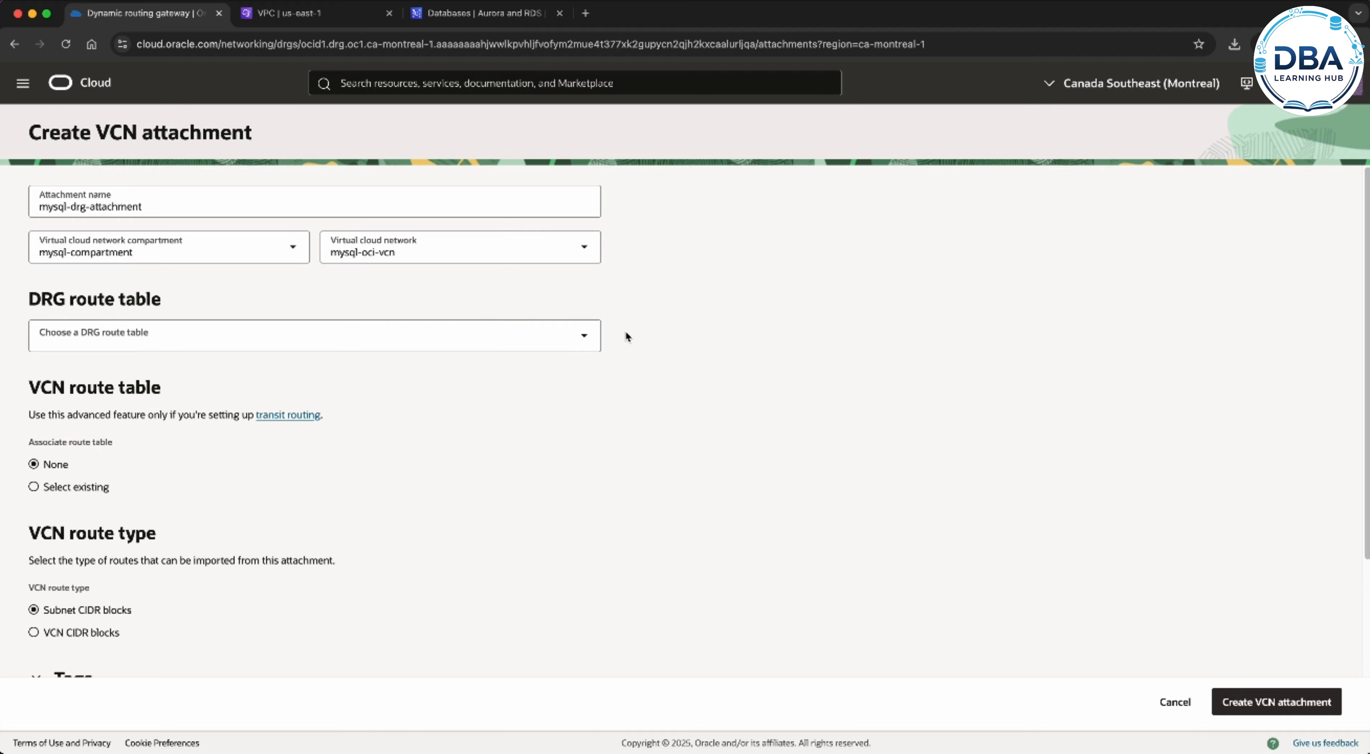
pyautogui.scroll(-2, 904, 511)
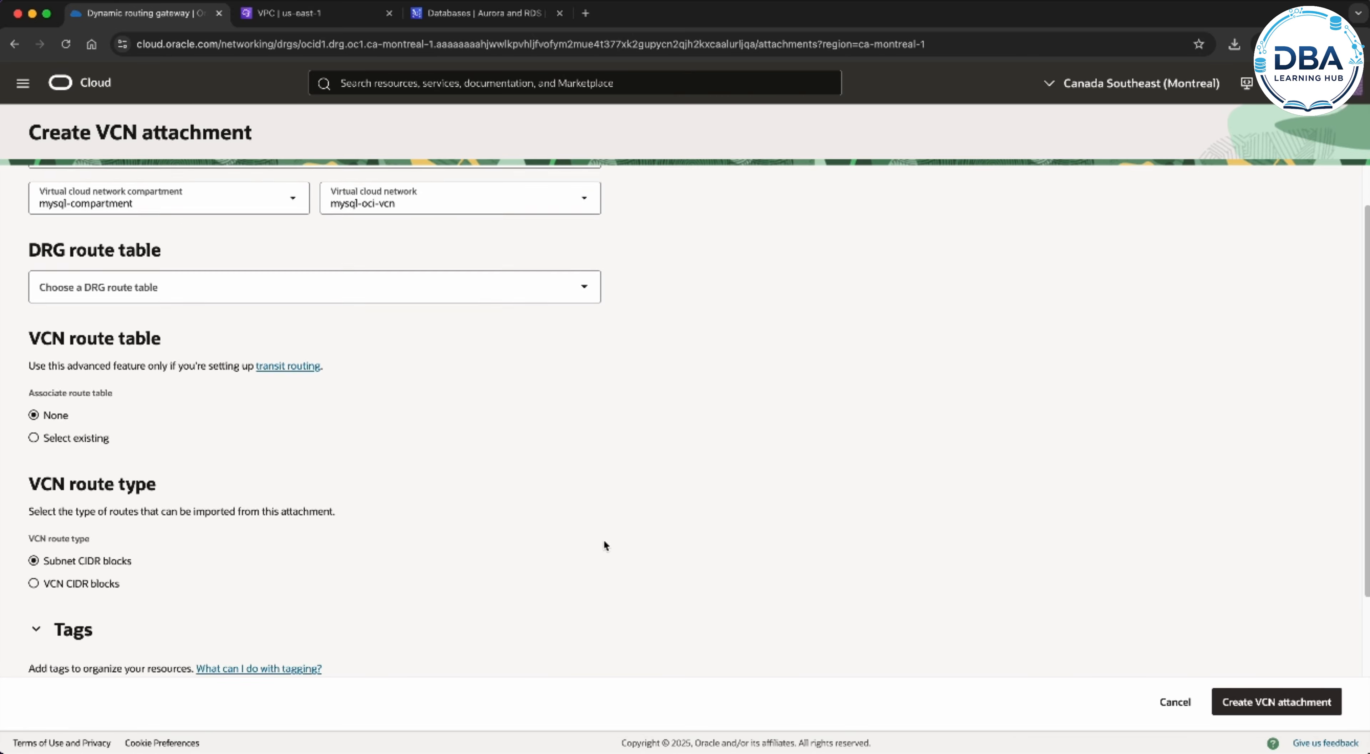
pyautogui.scroll(-4, 214, 455)
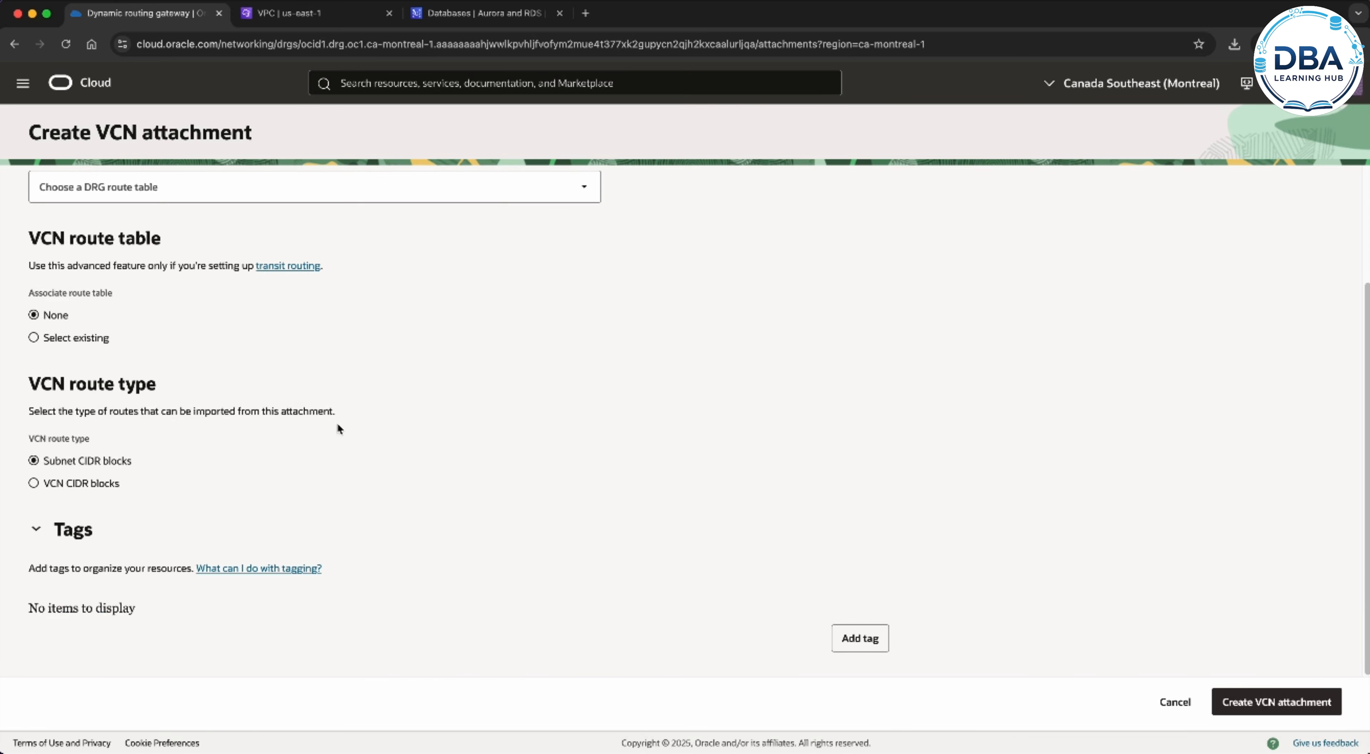
pyautogui.click(1247, 703)
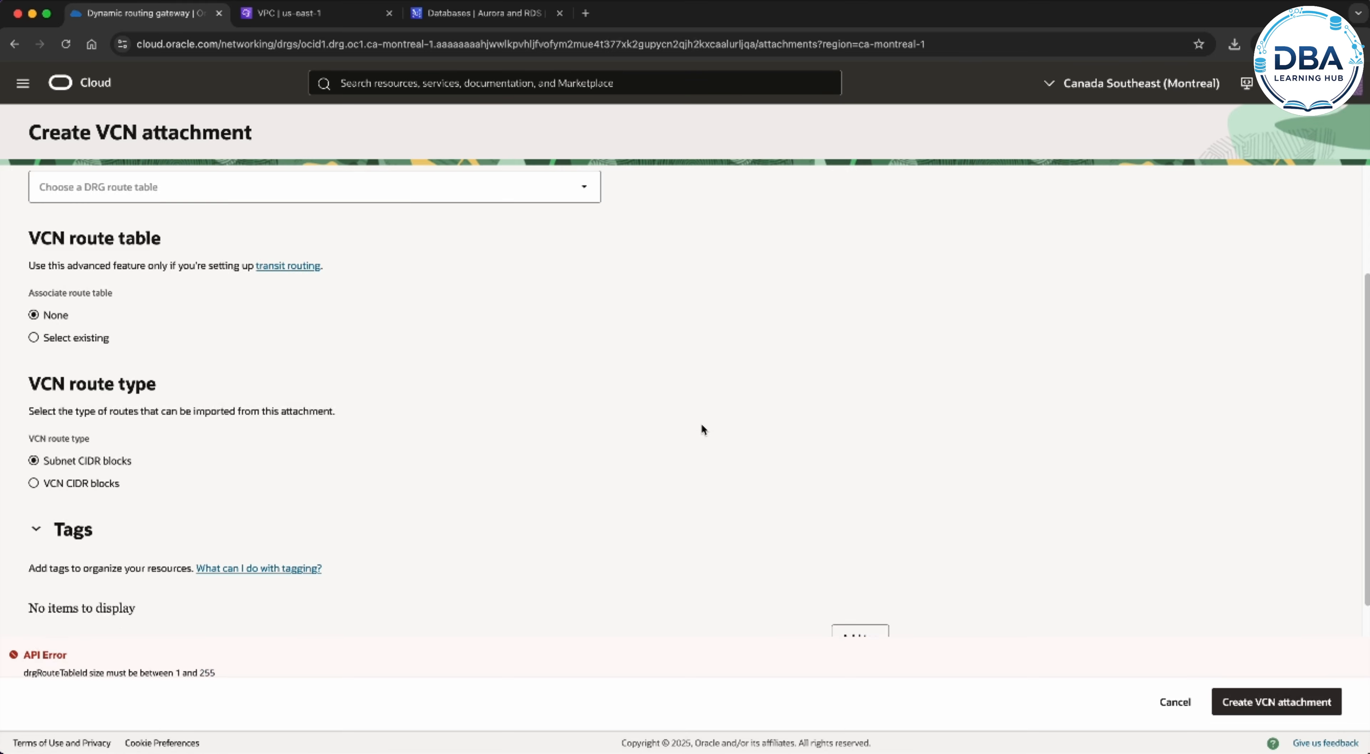
# Choose an autogenerated DRG route table, create the attachment, and view AWS RDS databases.
pyautogui.scroll(-2, 638, 481)
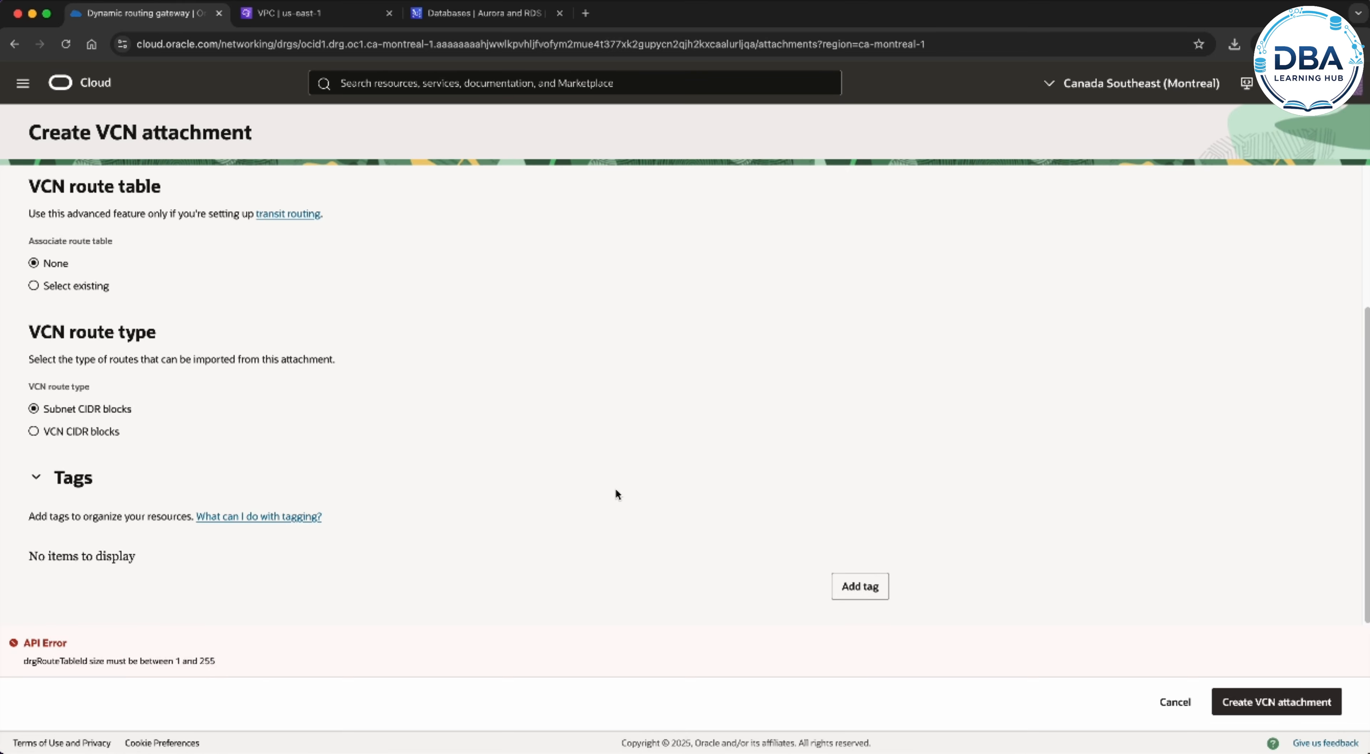
pyautogui.scroll(5, 532, 399)
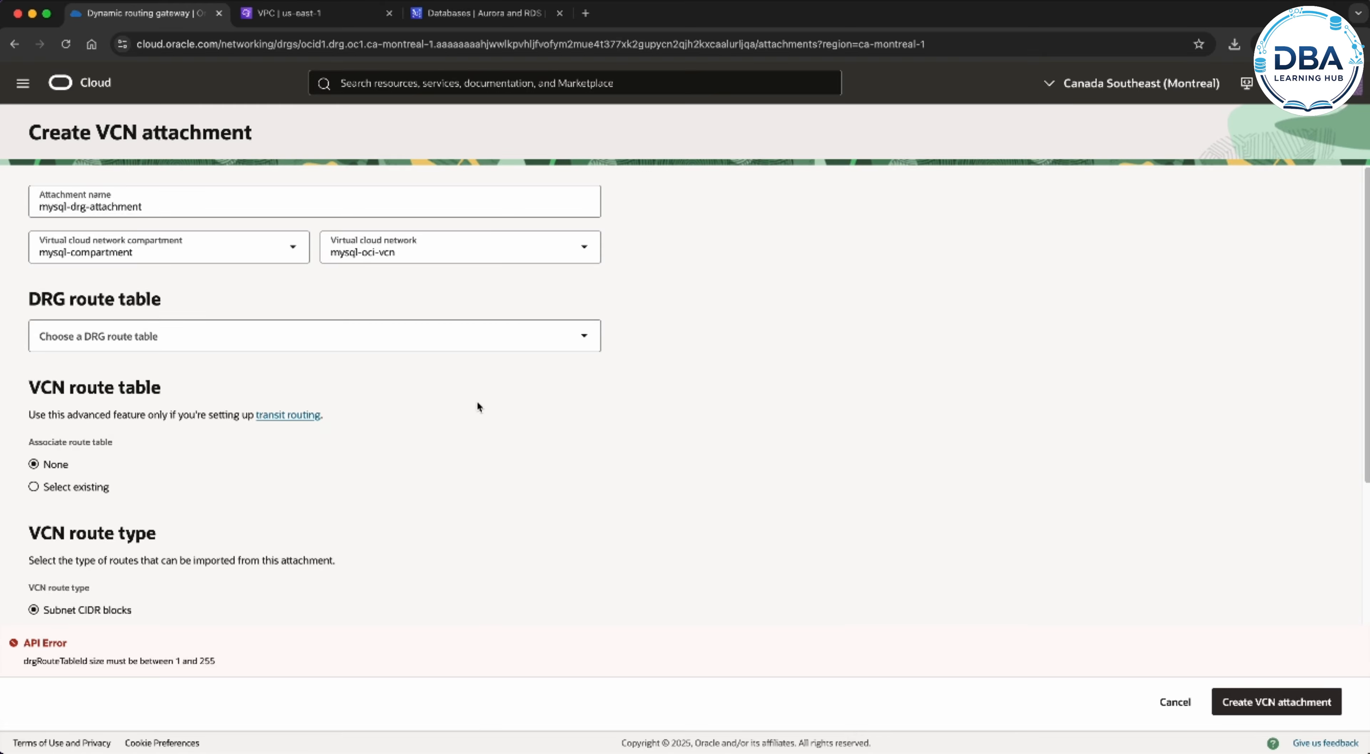
pyautogui.scroll(-4, 585, 505)
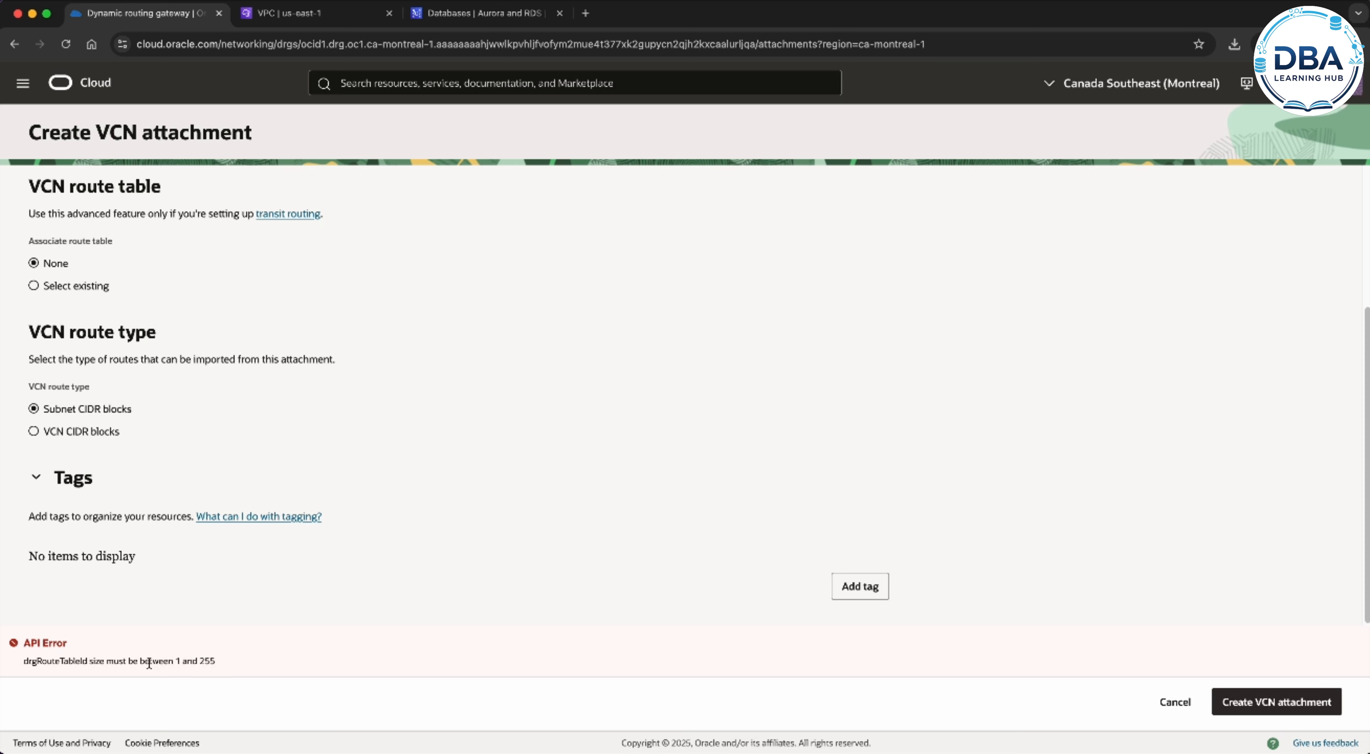
pyautogui.scroll(1, 245, 599)
pyautogui.scroll(4, 244, 598)
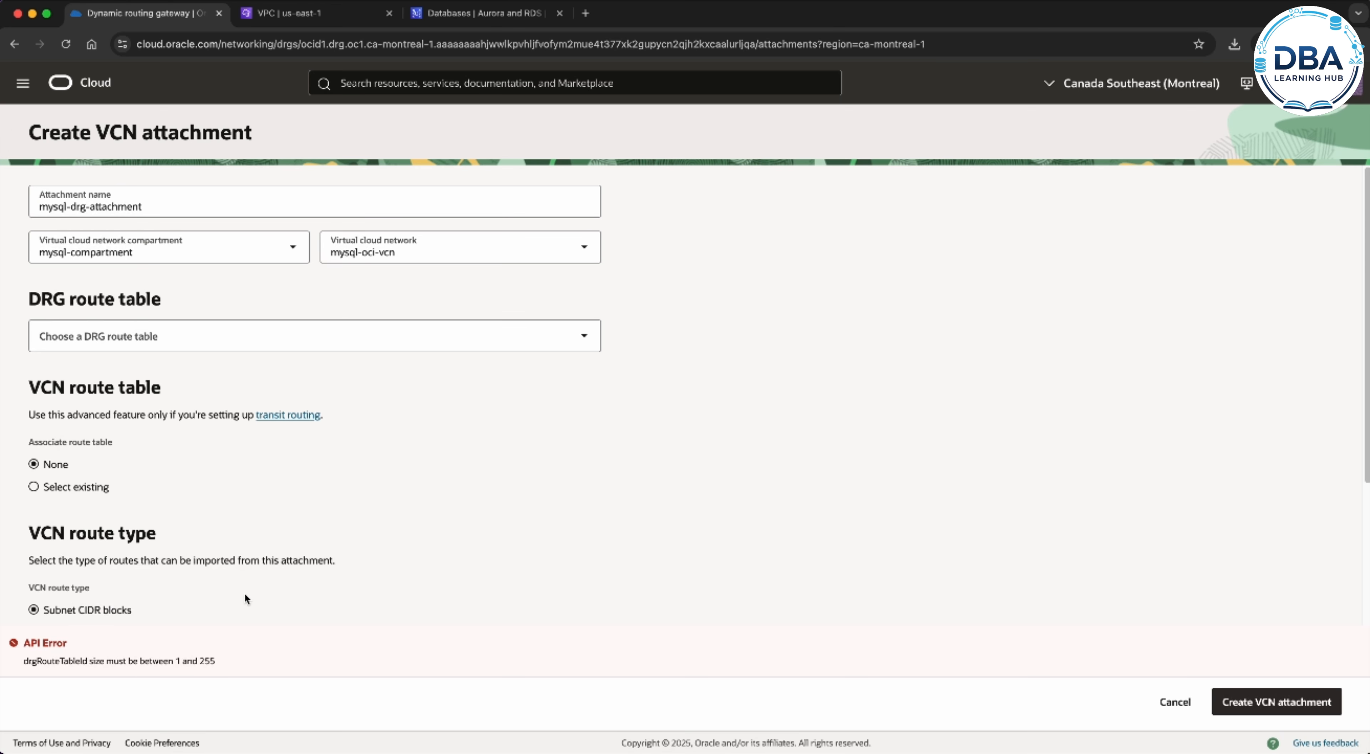
pyautogui.click(342, 264)
pyautogui.click(256, 301)
pyautogui.click(1277, 702)
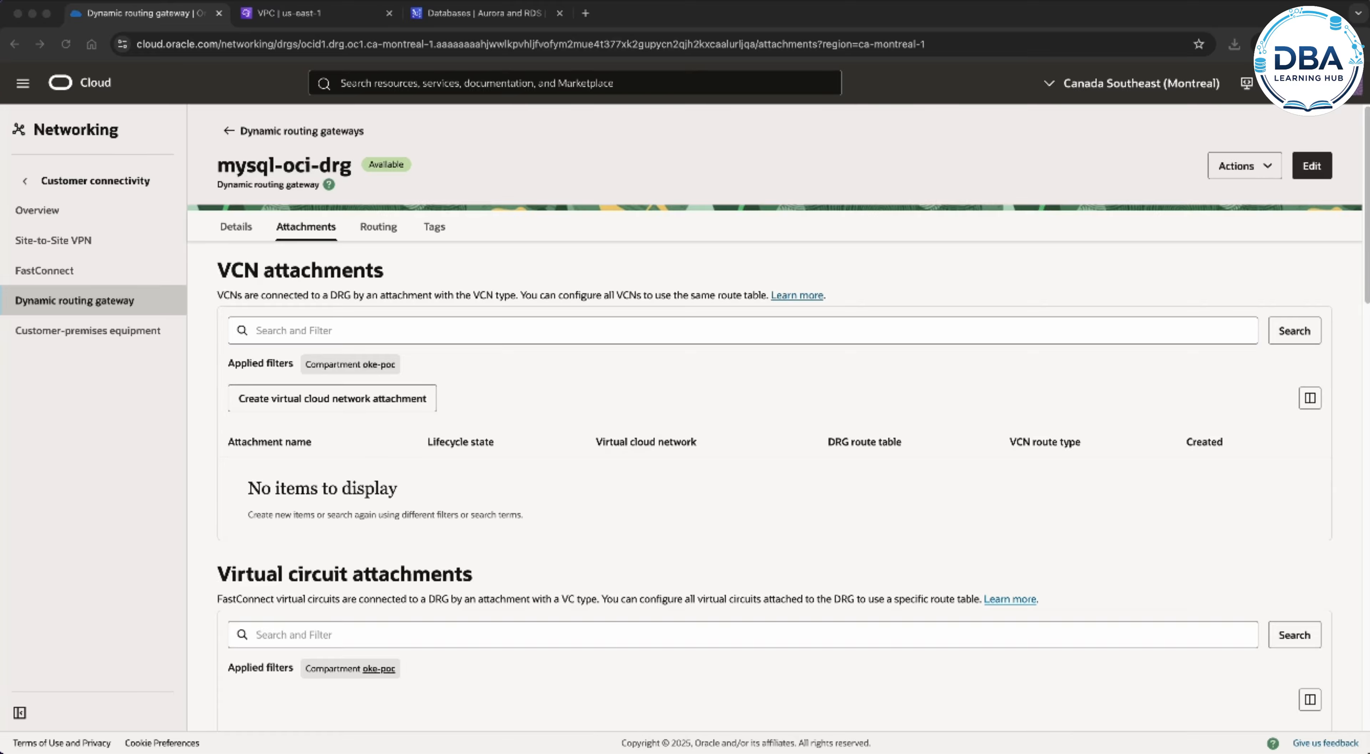
pyautogui.click(479, 13)
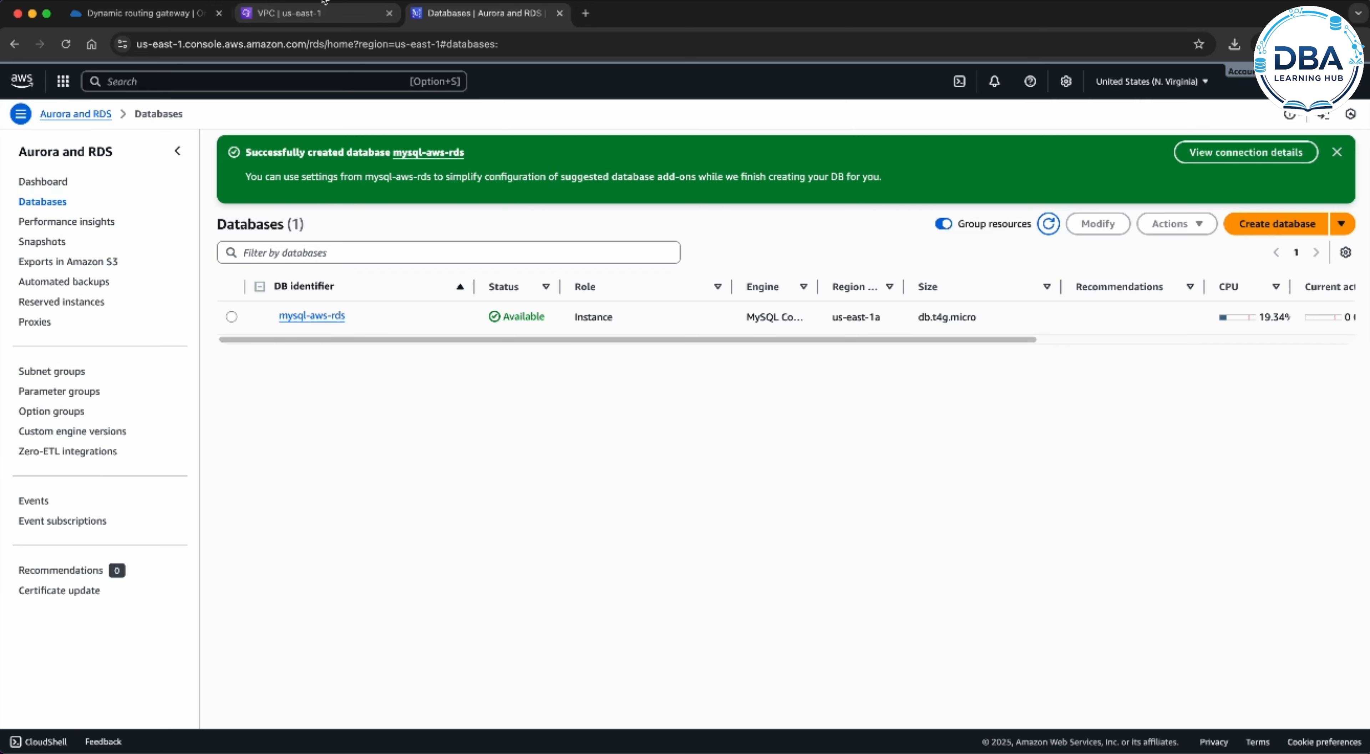
# Go to the VPC Customer gateways list and start a new customer gateway.
pyautogui.click(324, 24)
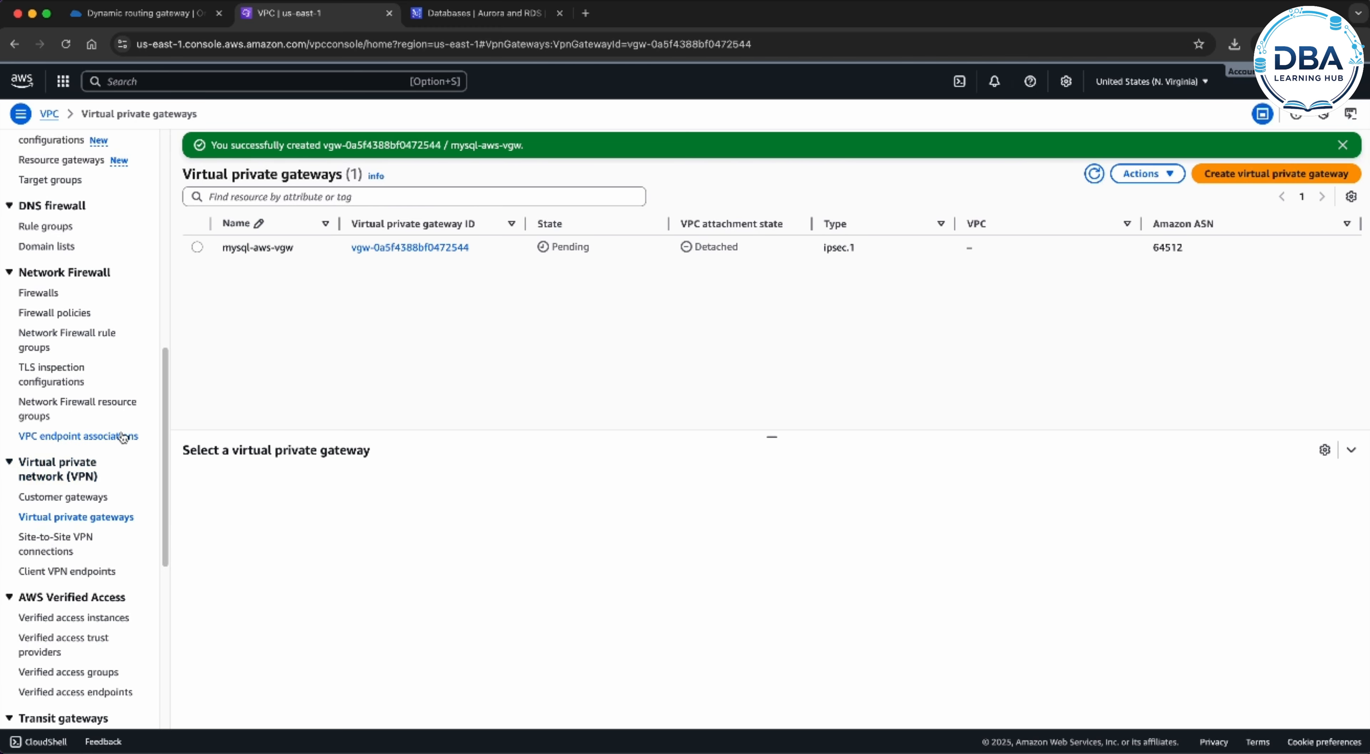
pyautogui.scroll(-3, 95, 437)
pyautogui.click(75, 428)
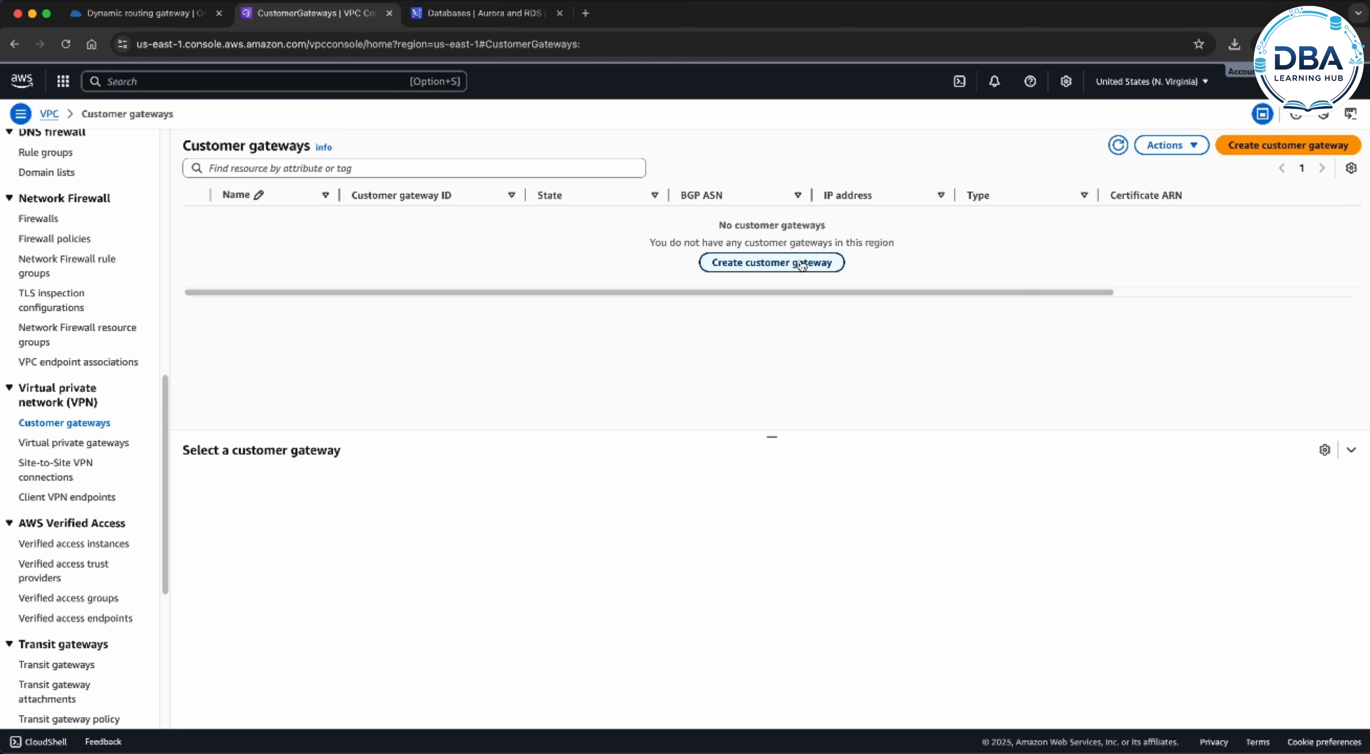
pyautogui.click(792, 264)
# Create customer gateway mysql-cgw with IP address 1.1.1.1 and BGP ASN 65000.
pyautogui.click(242, 251)
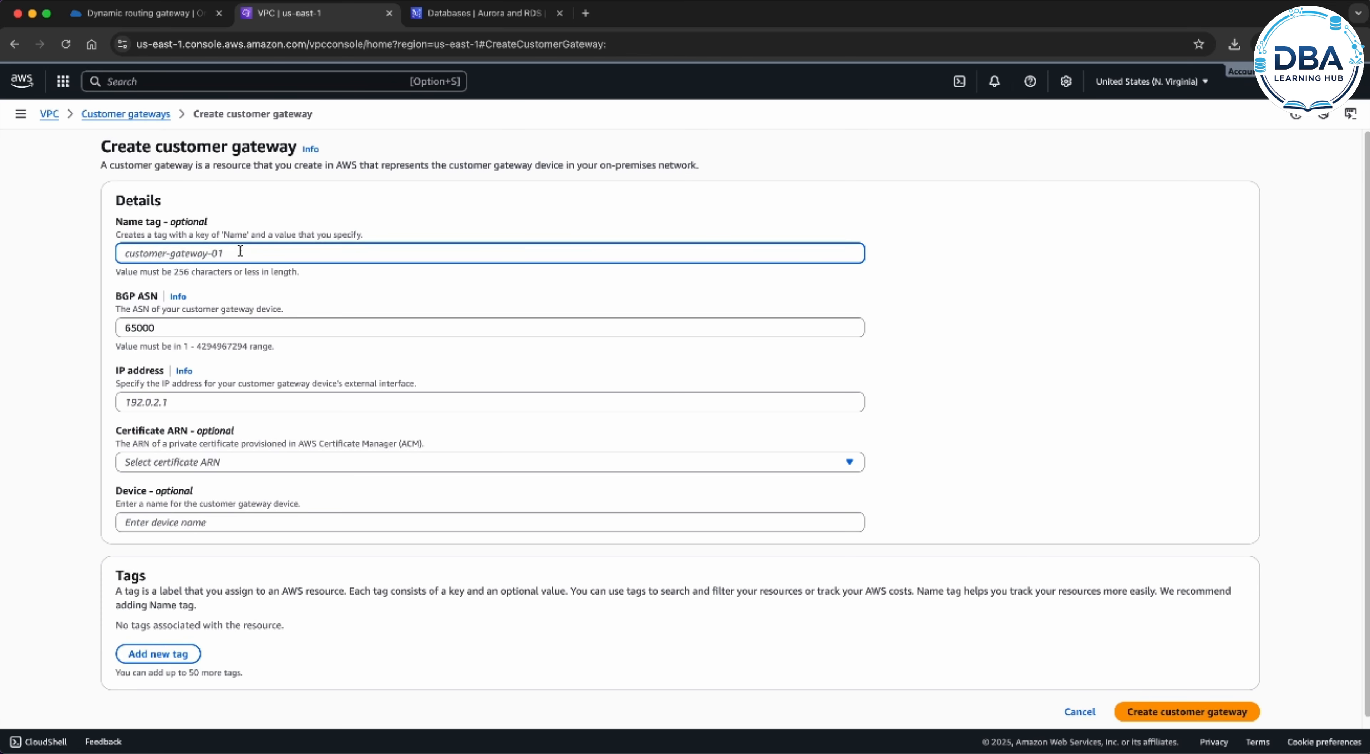
pyautogui.write('myslq')
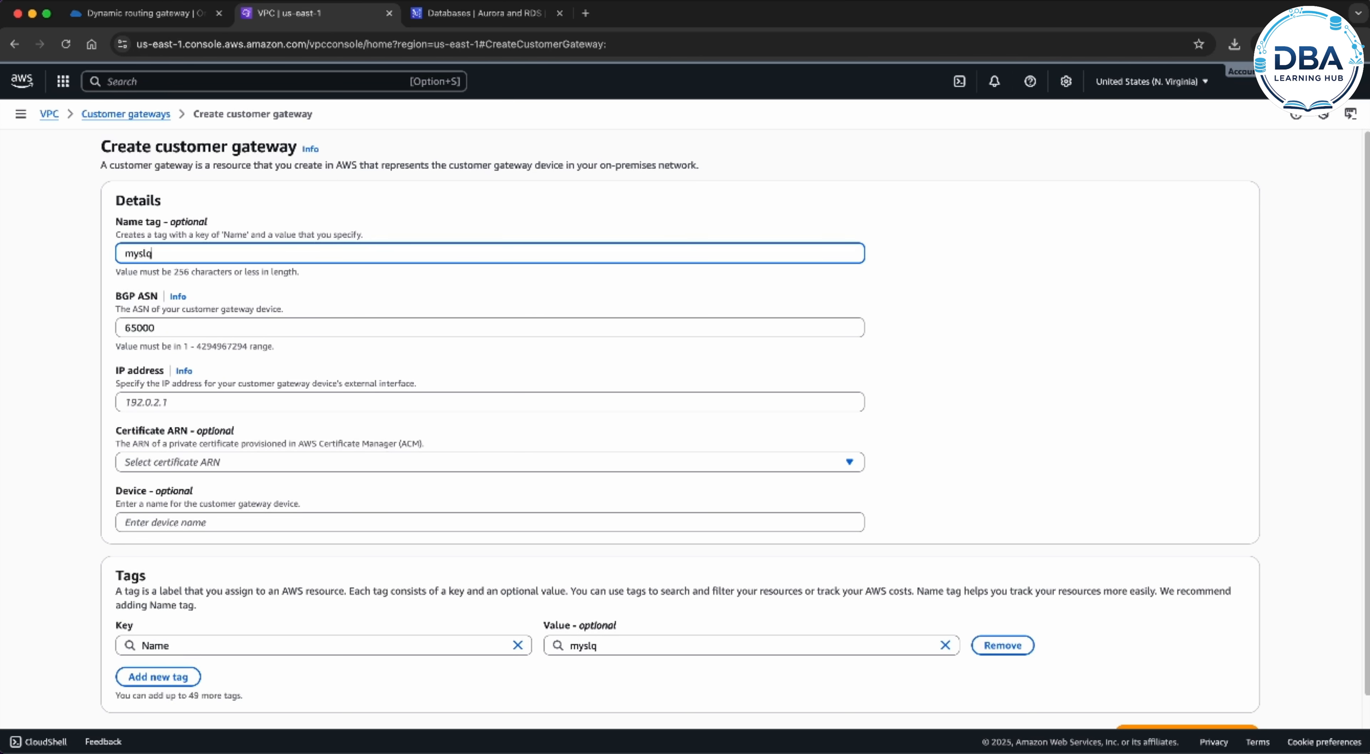
pyautogui.press('BackSpace')
pyautogui.press('BackSpace')
pyautogui.press('BackSpace')
pyautogui.write('sql=')
pyautogui.write('=')
pyautogui.press('BackSpace')
pyautogui.write('-cgw')
pyautogui.click(184, 405)
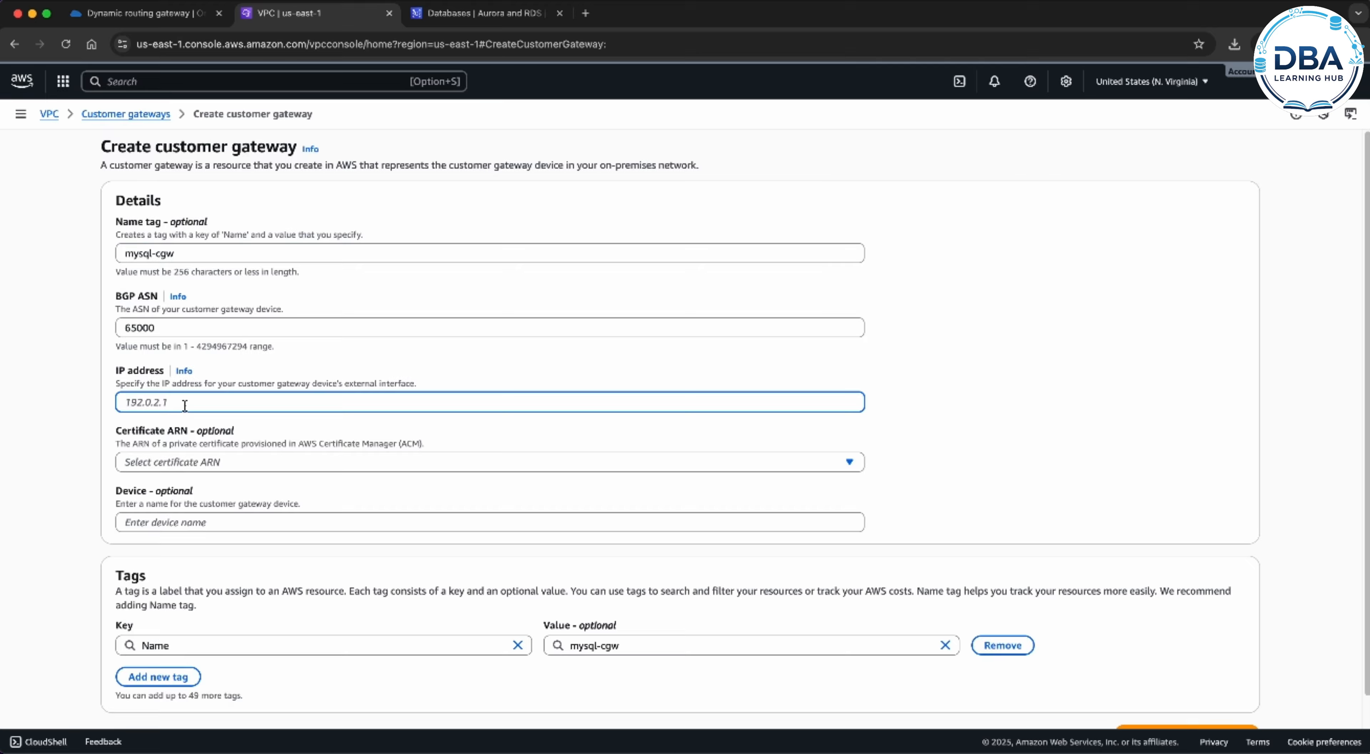
pyautogui.write('1.1.1.1')
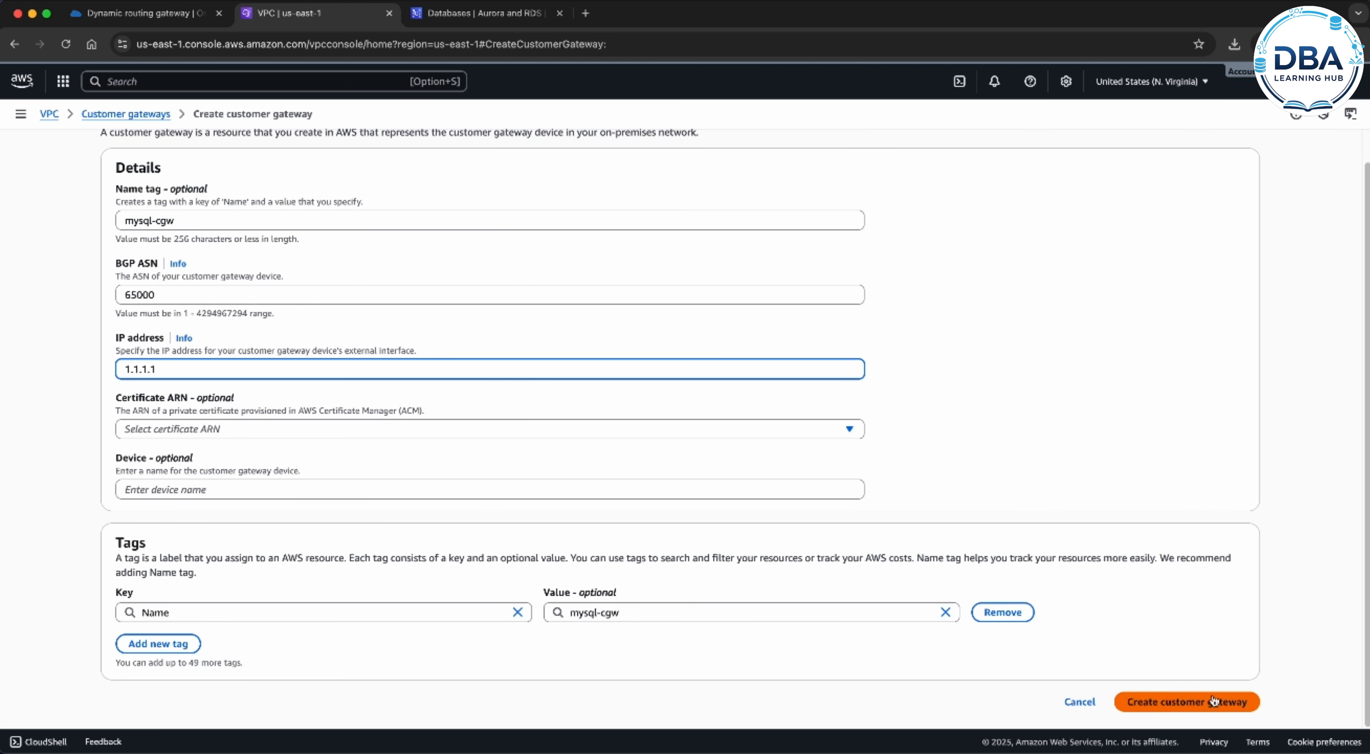
pyautogui.click(1201, 712)
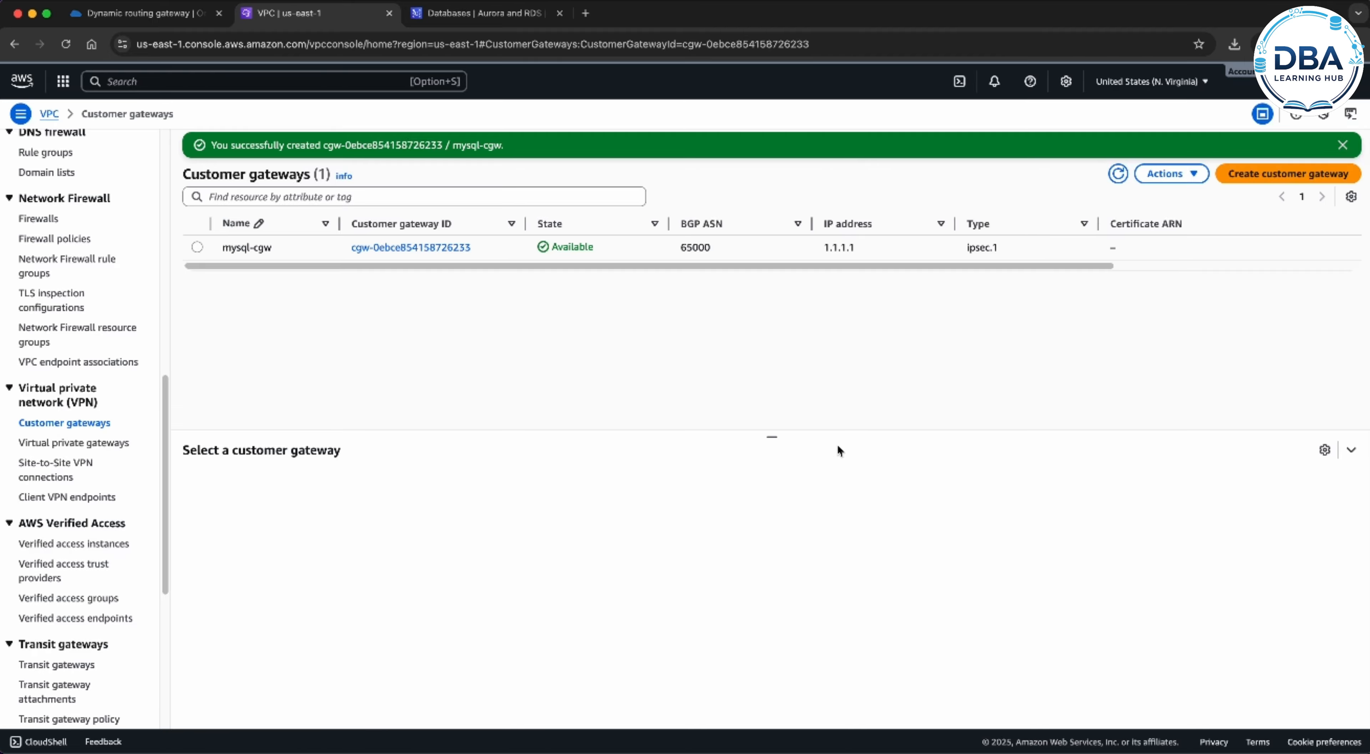
# Start a new site-to-site VPN connection named mysql-vpn.
pyautogui.click(56, 470)
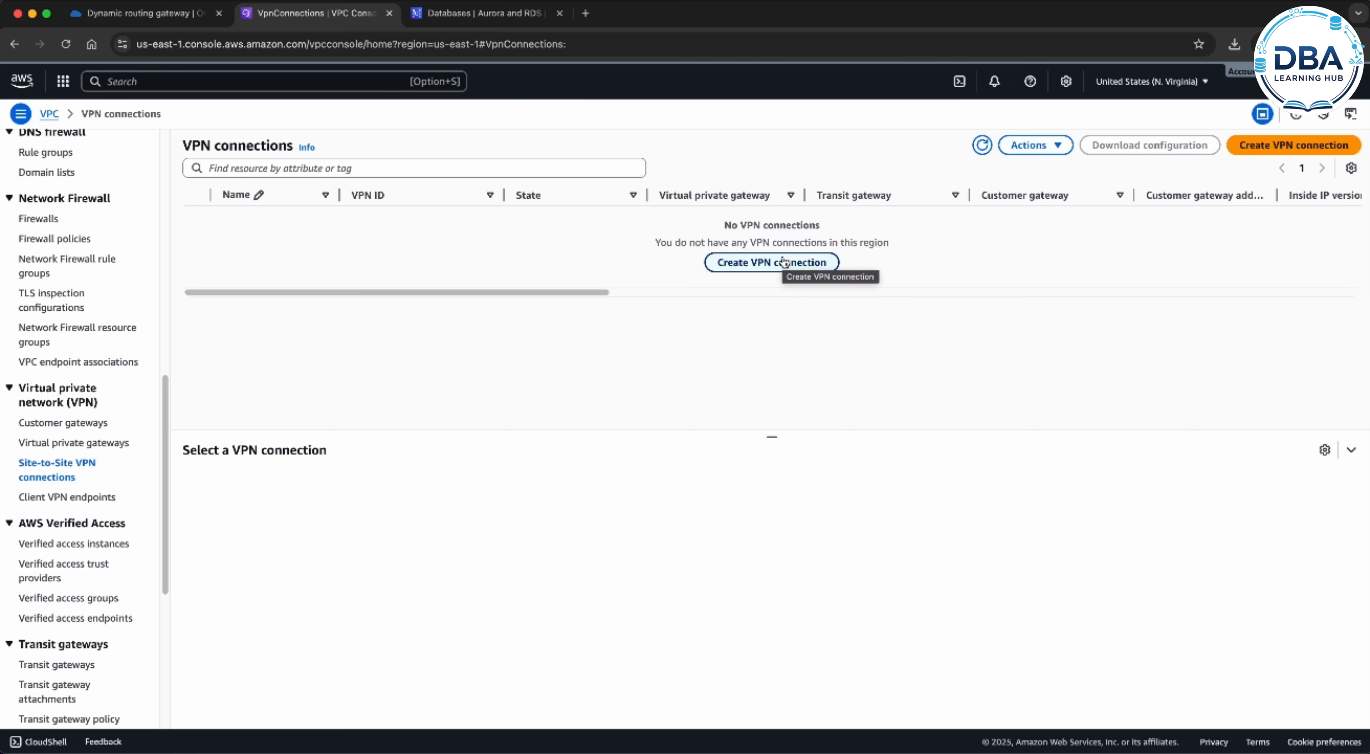
pyautogui.click(784, 261)
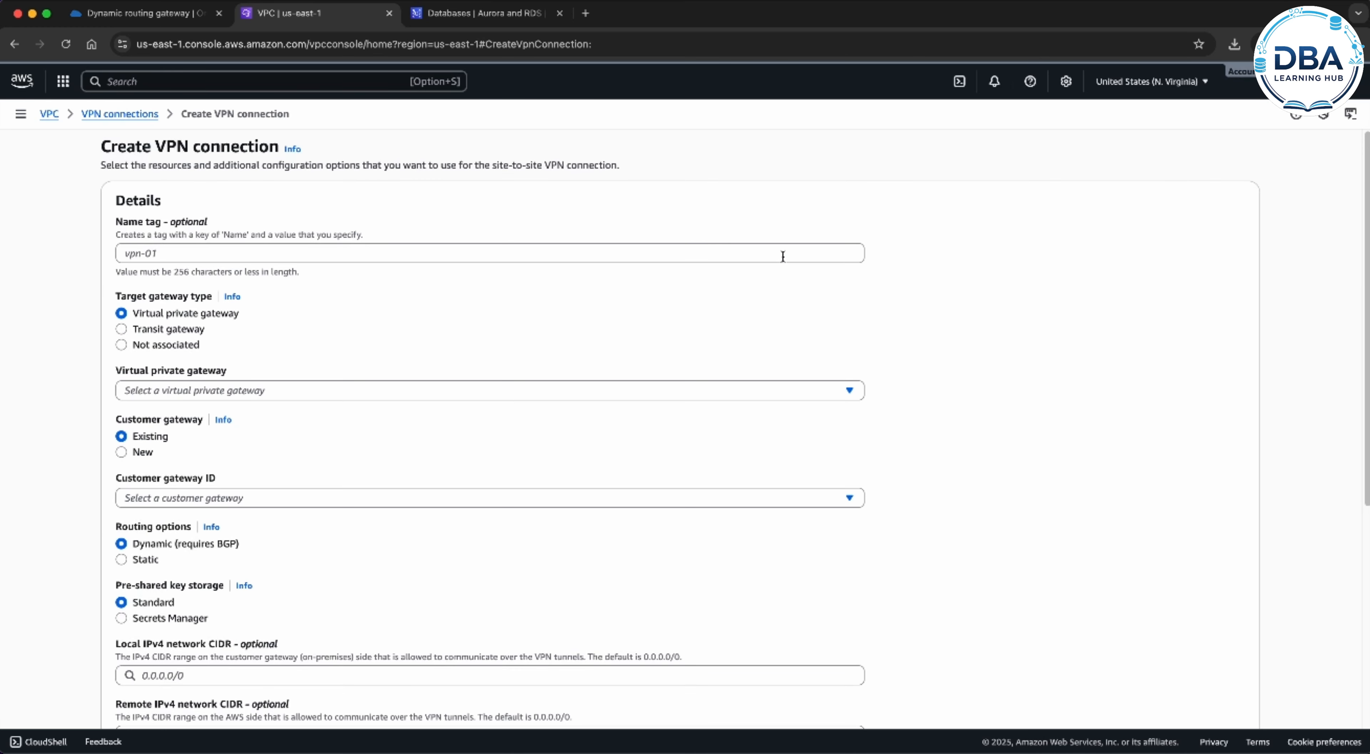
pyautogui.click(181, 252)
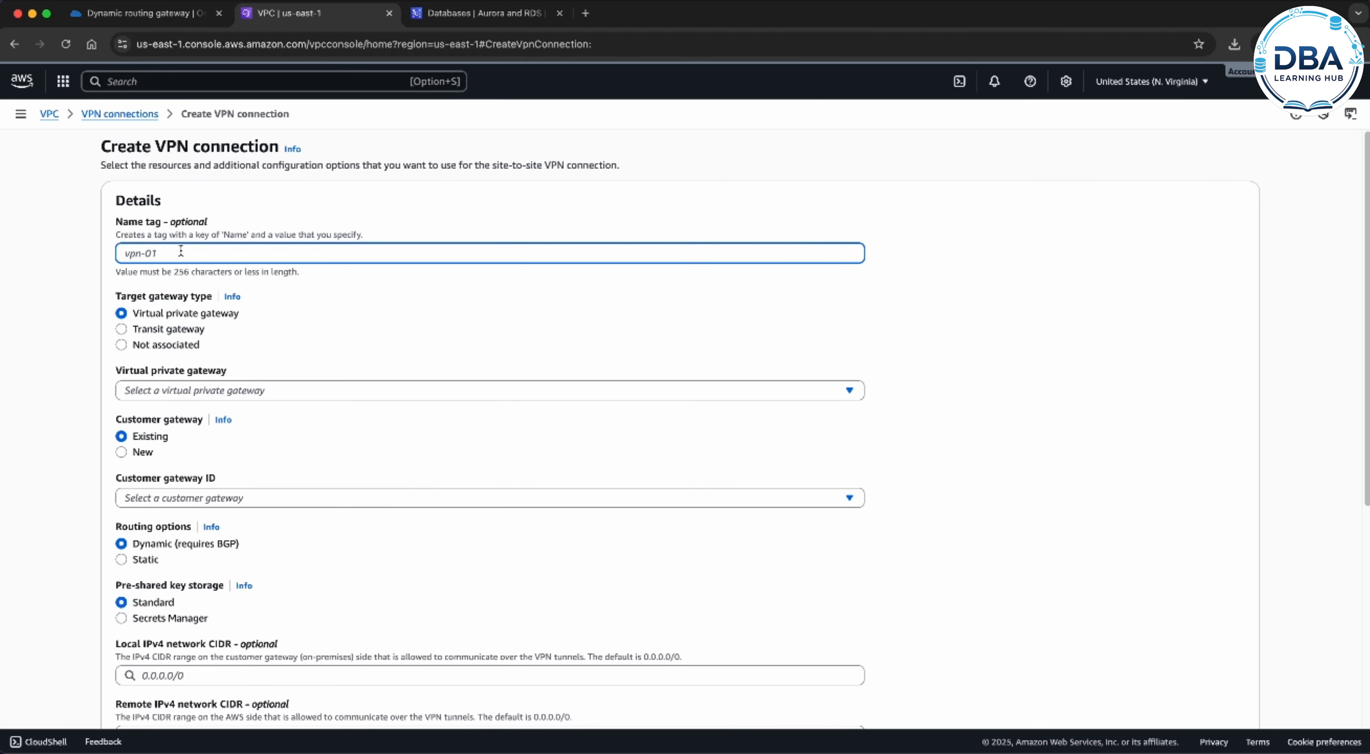
pyautogui.write('mysql-vpn')
# Link it to virtual private gateway mysql-aws-vgw and existing customer gateway mysql-cgw.
pyautogui.click(257, 391)
pyautogui.click(290, 436)
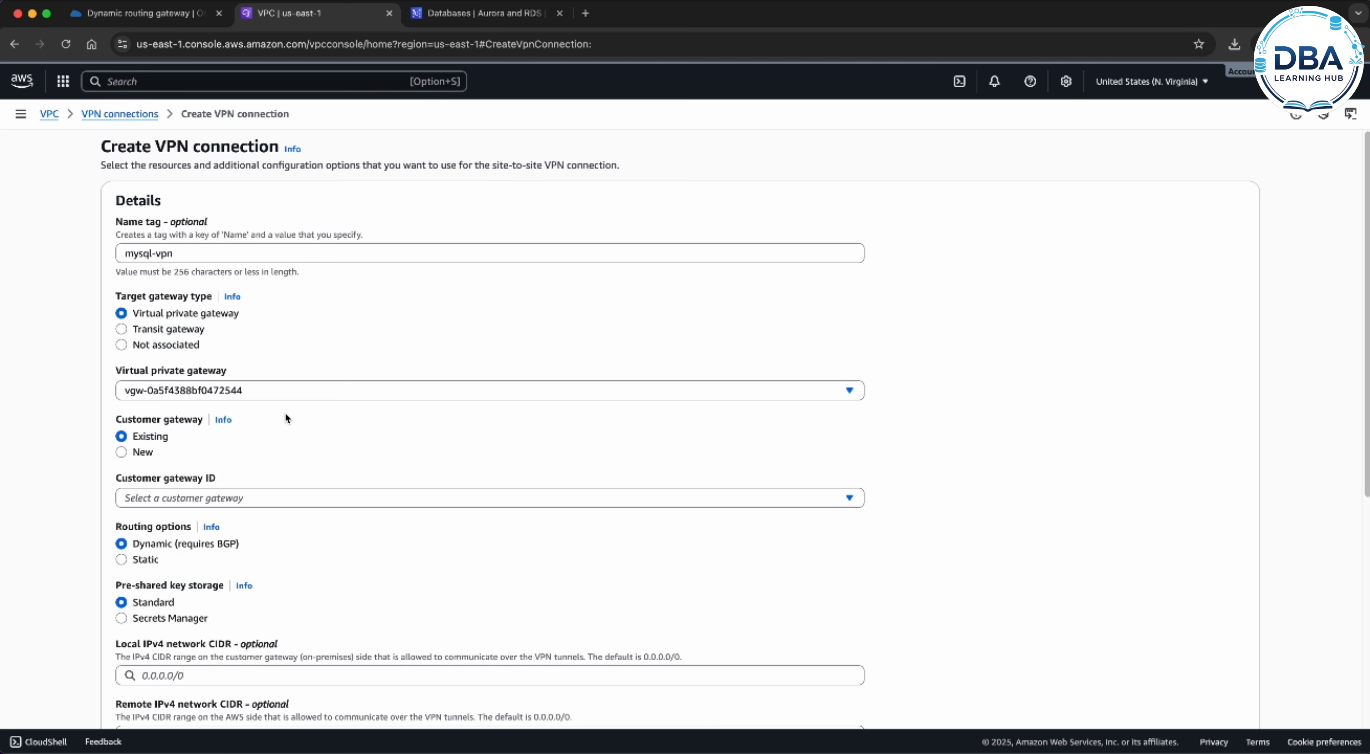
pyautogui.click(141, 452)
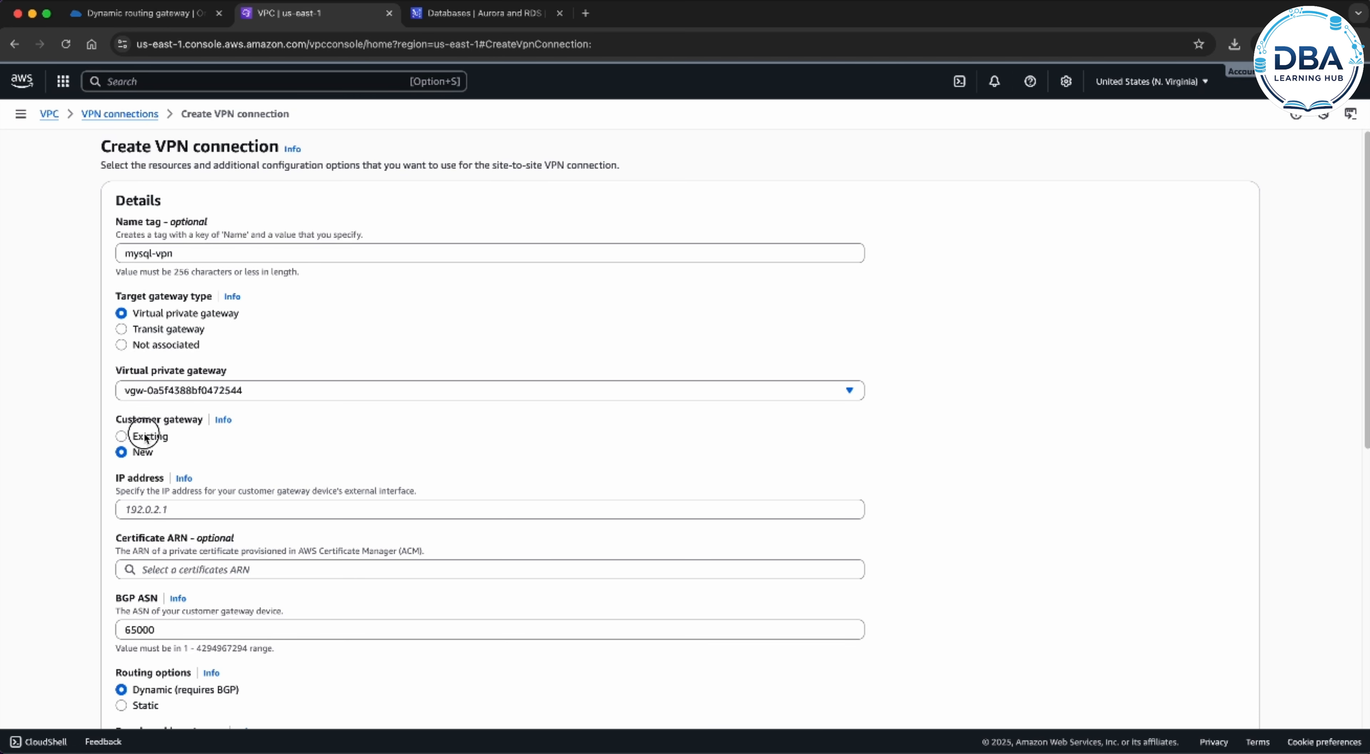
pyautogui.click(140, 436)
pyautogui.click(190, 503)
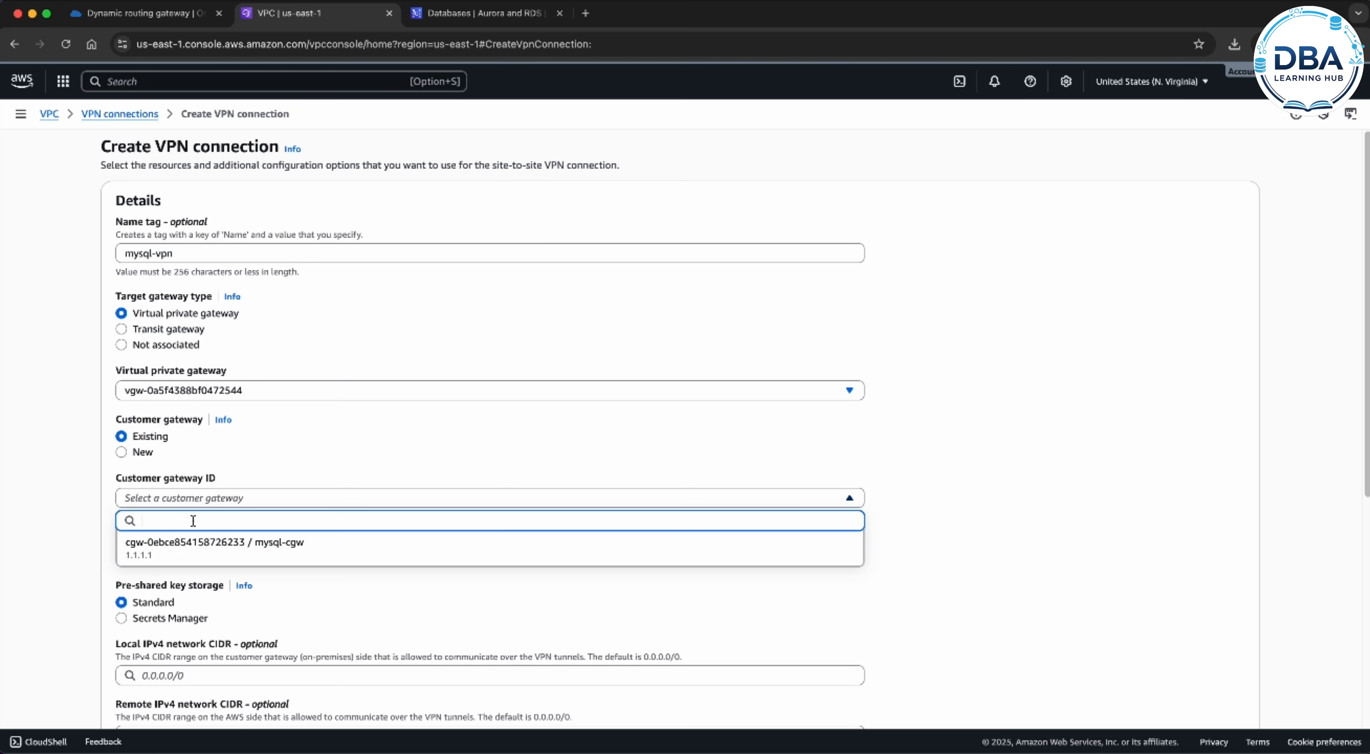
pyautogui.click(217, 553)
# Choose static routing and focus the Static IP prefixes field.
pyautogui.scroll(-1, 363, 451)
pyautogui.scroll(-1, 362, 452)
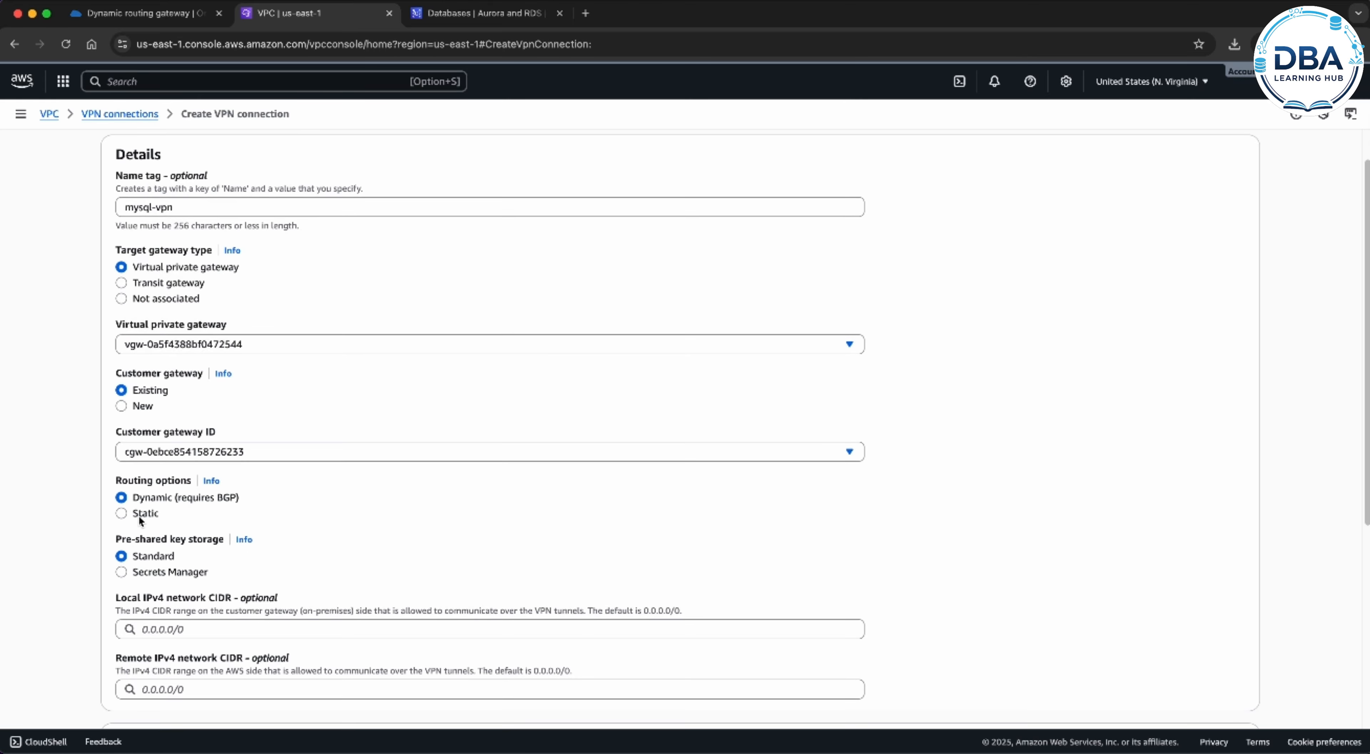
pyautogui.click(138, 516)
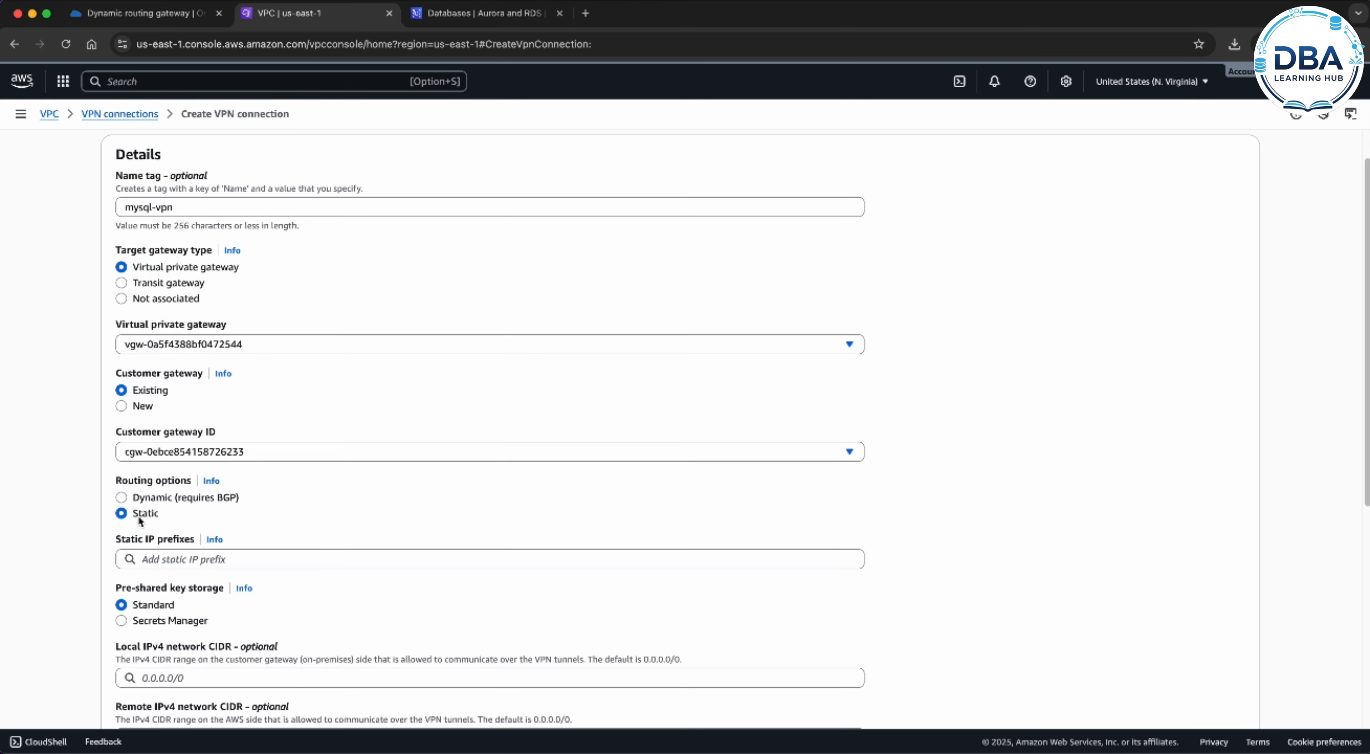
pyautogui.scroll(-1, 308, 519)
pyautogui.click(234, 534)
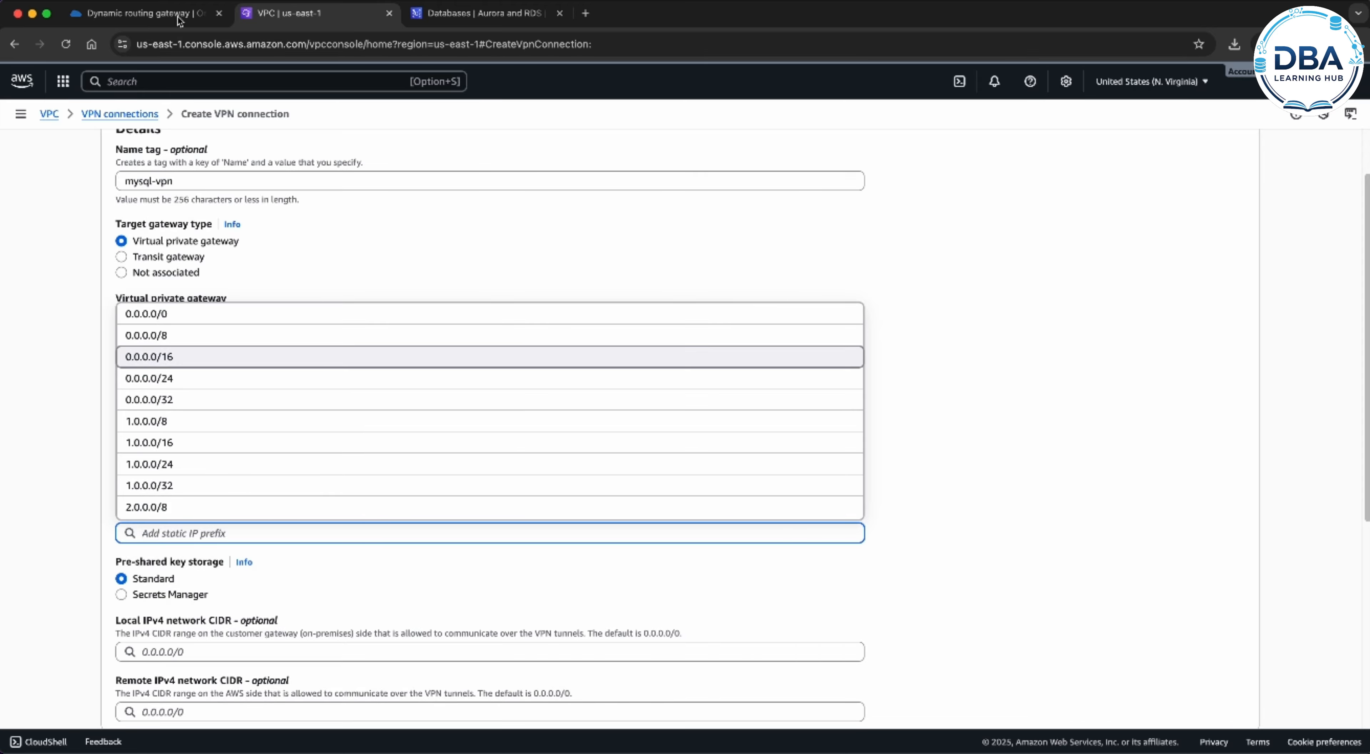
# Copy mysql-oci-vcn's CIDR block 46.0.0.0/16 from OCI's Virtual Cloud Networks list.
pyautogui.click(159, 21)
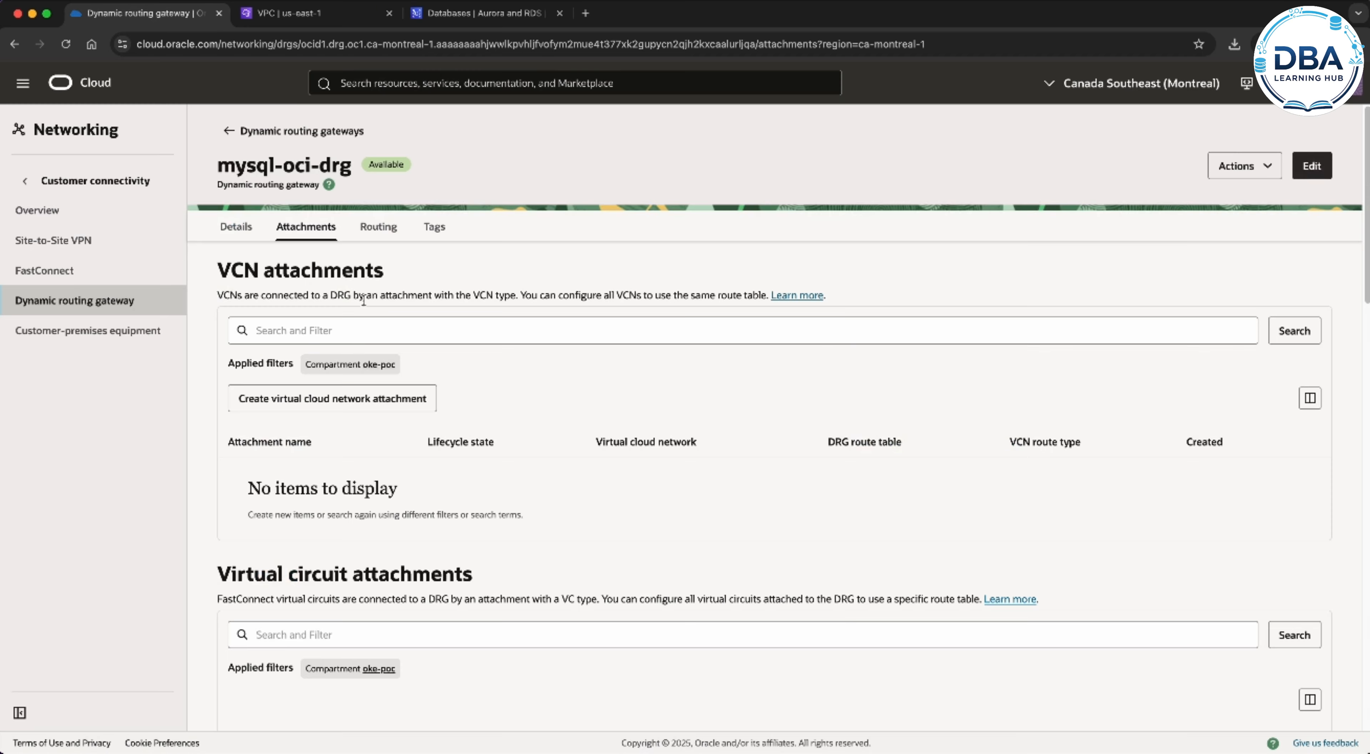
pyautogui.click(406, 86)
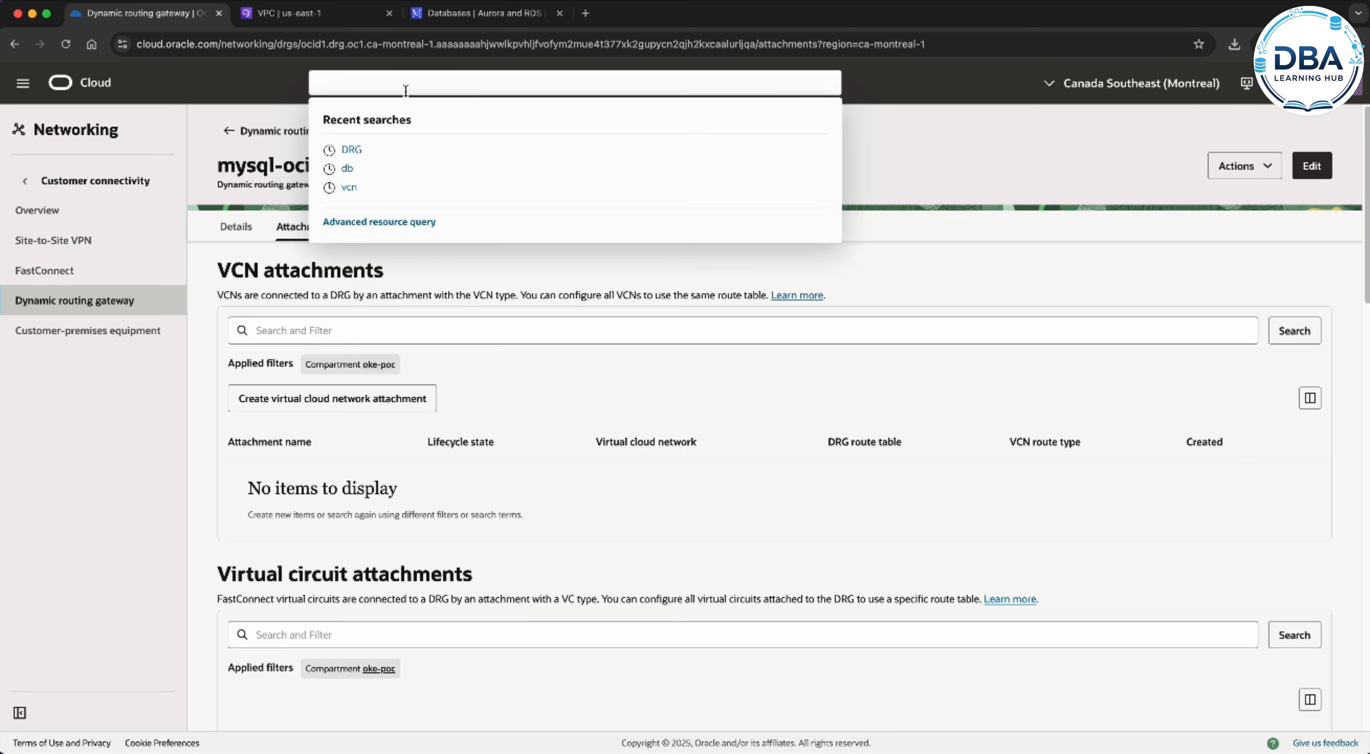
pyautogui.click(350, 187)
pyautogui.click(633, 150)
pyautogui.moveTo(491, 358); pyautogui.dragTo(425, 360)
pyautogui.press('super+c')
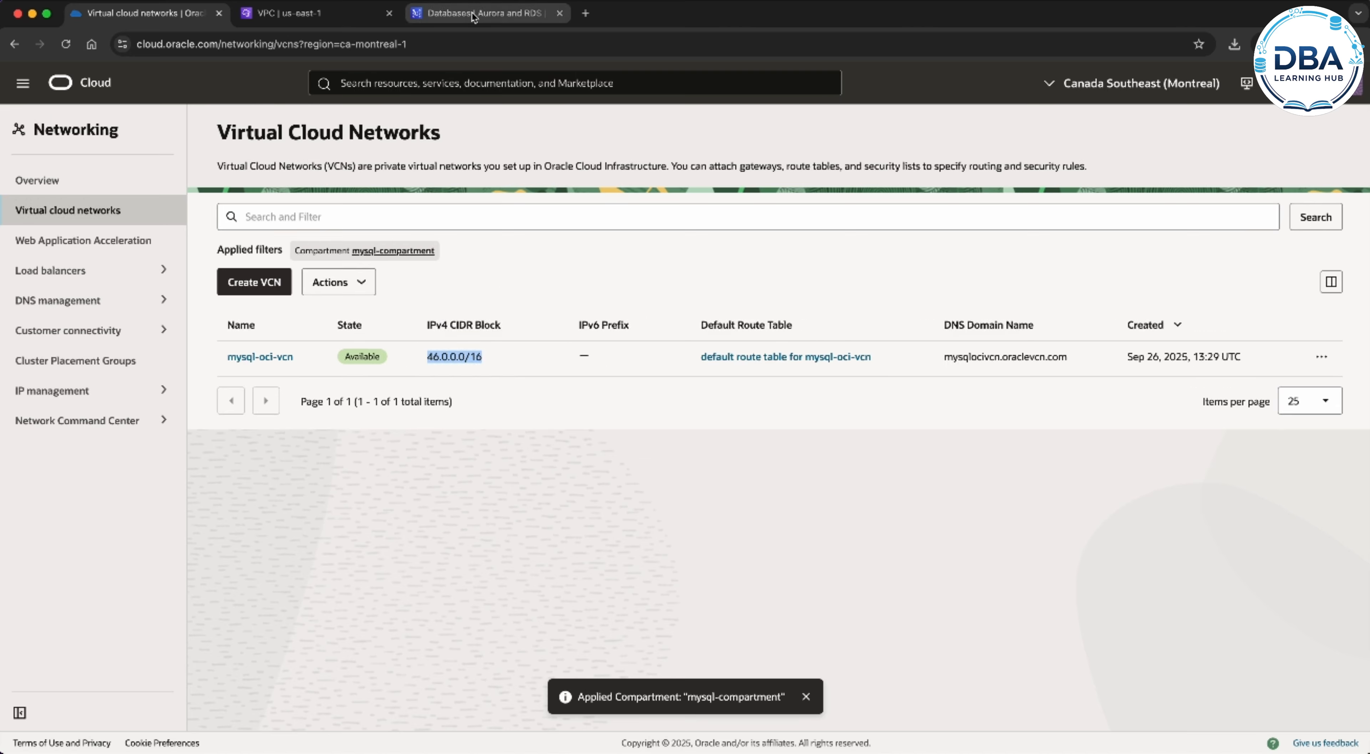
# Paste 46.0.0.0/16 into the AWS VPN's Static IP prefixes field.
pyautogui.click(315, 14)
pyautogui.click(489, 353)
pyautogui.press('super+v')
pyautogui.press('Return')
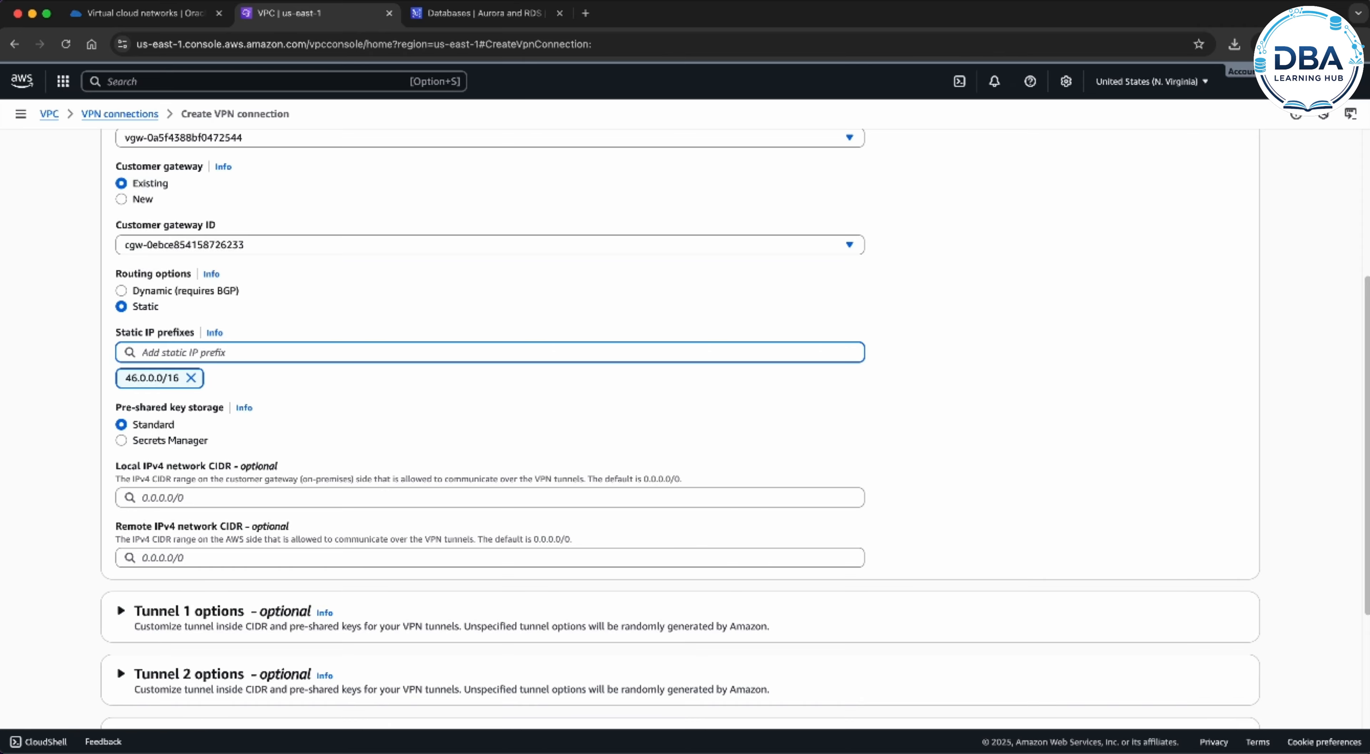
# Scroll down the mysql-vpn form toward the tunnel options.
pyautogui.scroll(-5, 211, 407)
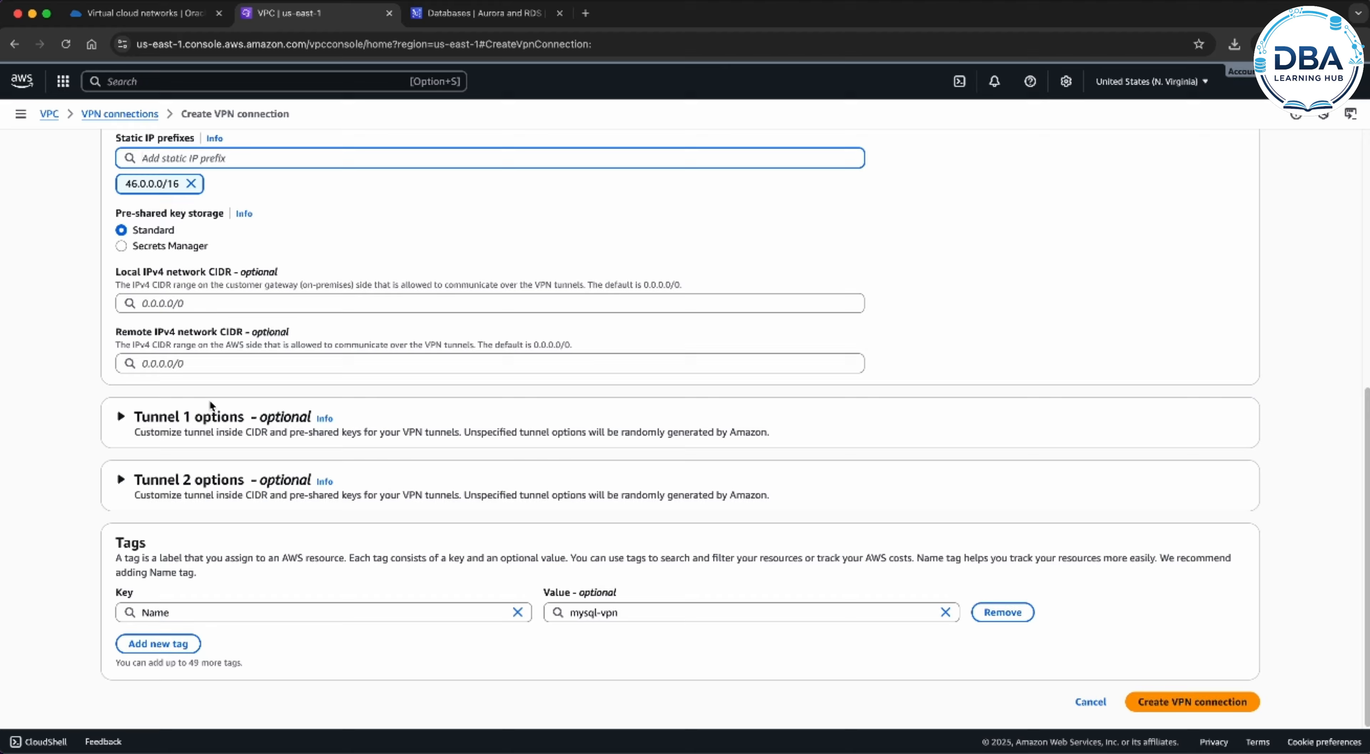
# Give tunnel 1 a custom pre-shared key and copy it.
pyautogui.click(122, 418)
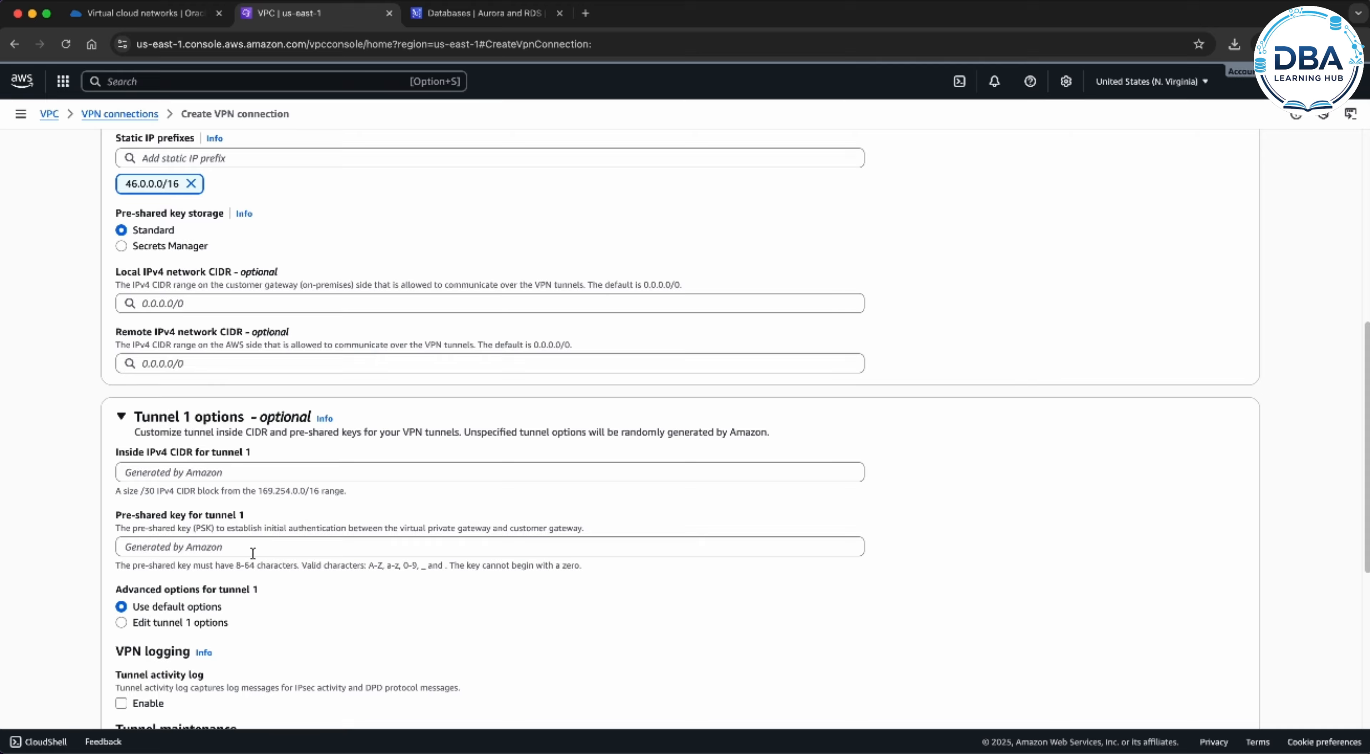
pyautogui.click(223, 548)
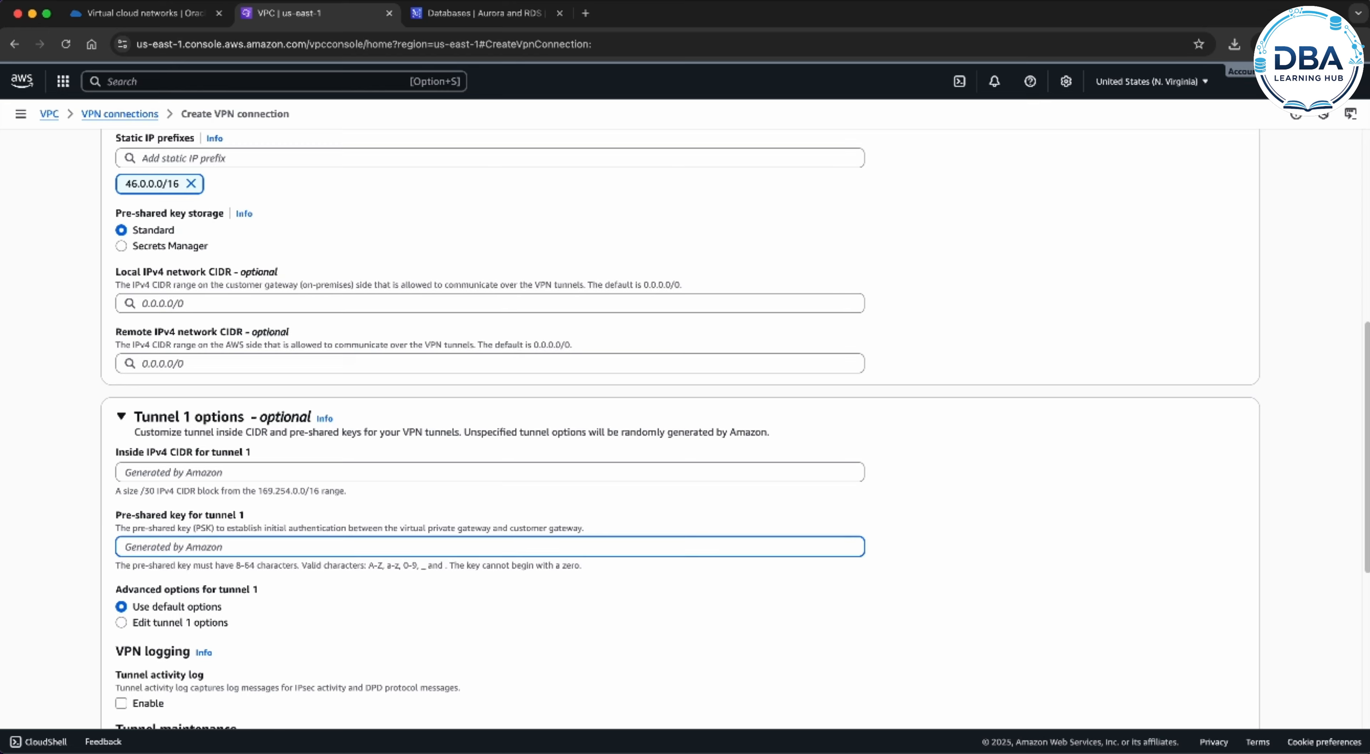
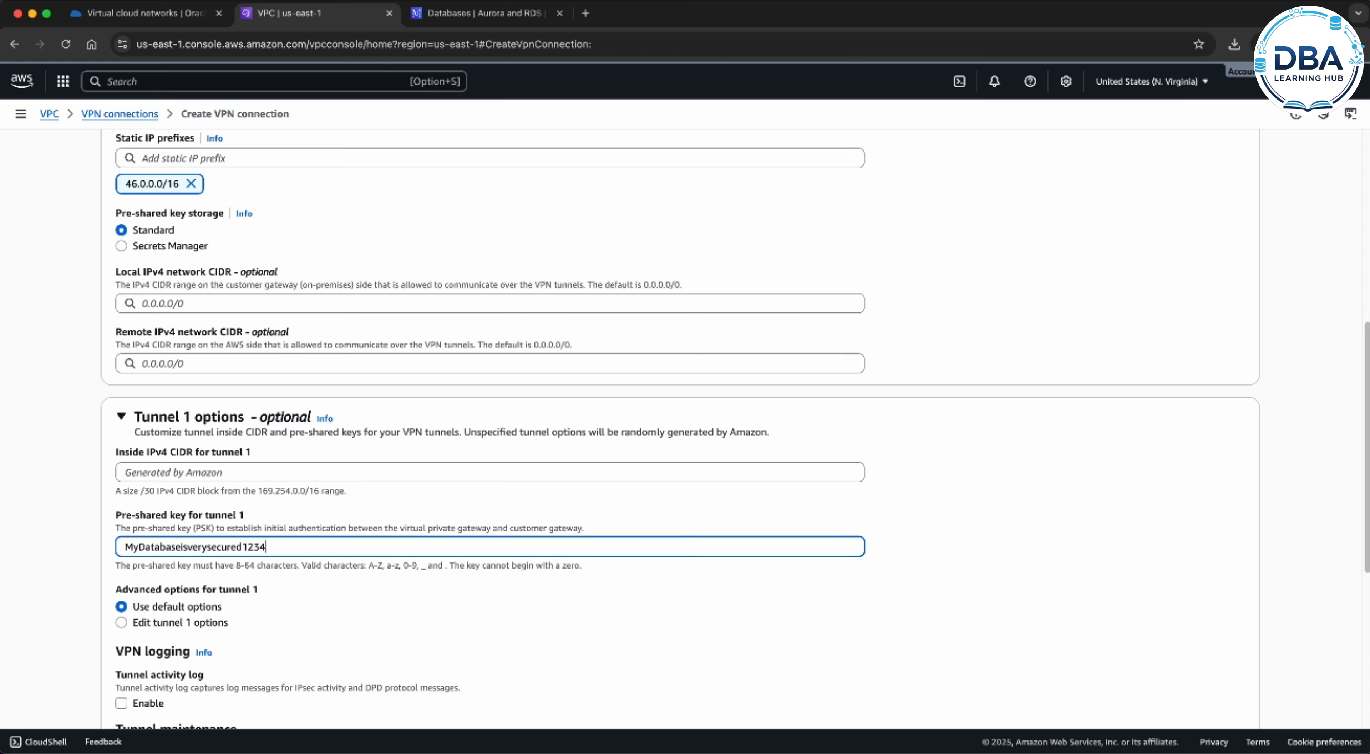
pyautogui.doubleClick(202, 546)
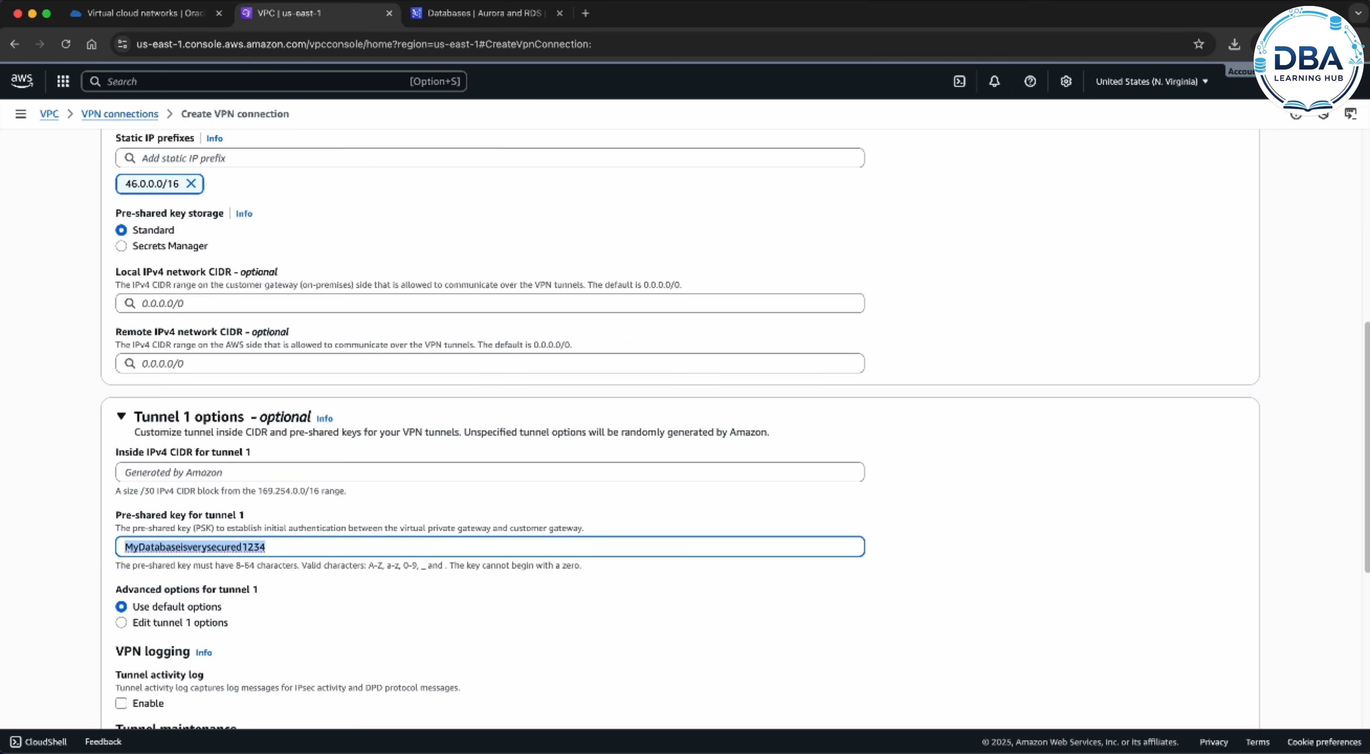
pyautogui.press('super+Tab')
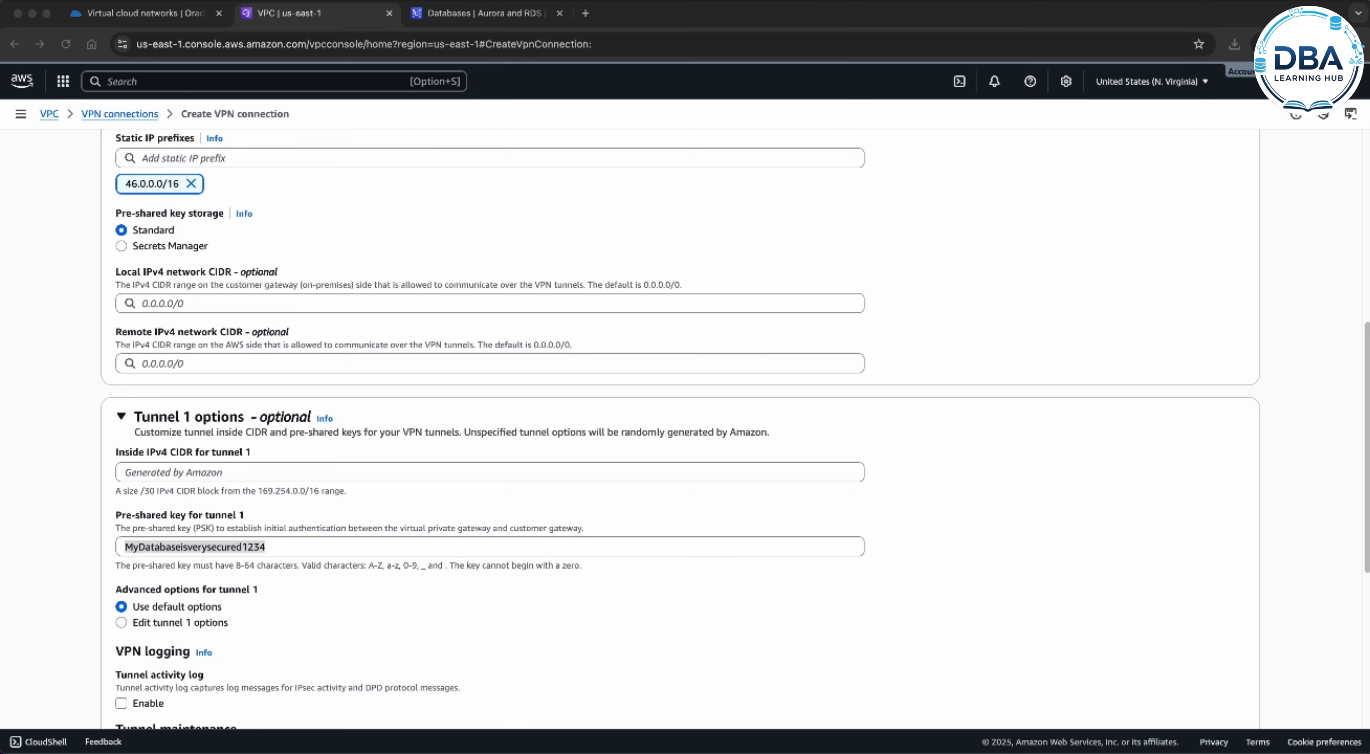
pyautogui.press('super+Tab')
pyautogui.scroll(-7, 1037, 504)
# Create mysql-vpn and open its details page listing both tunnel endpoints.
pyautogui.click(1221, 707)
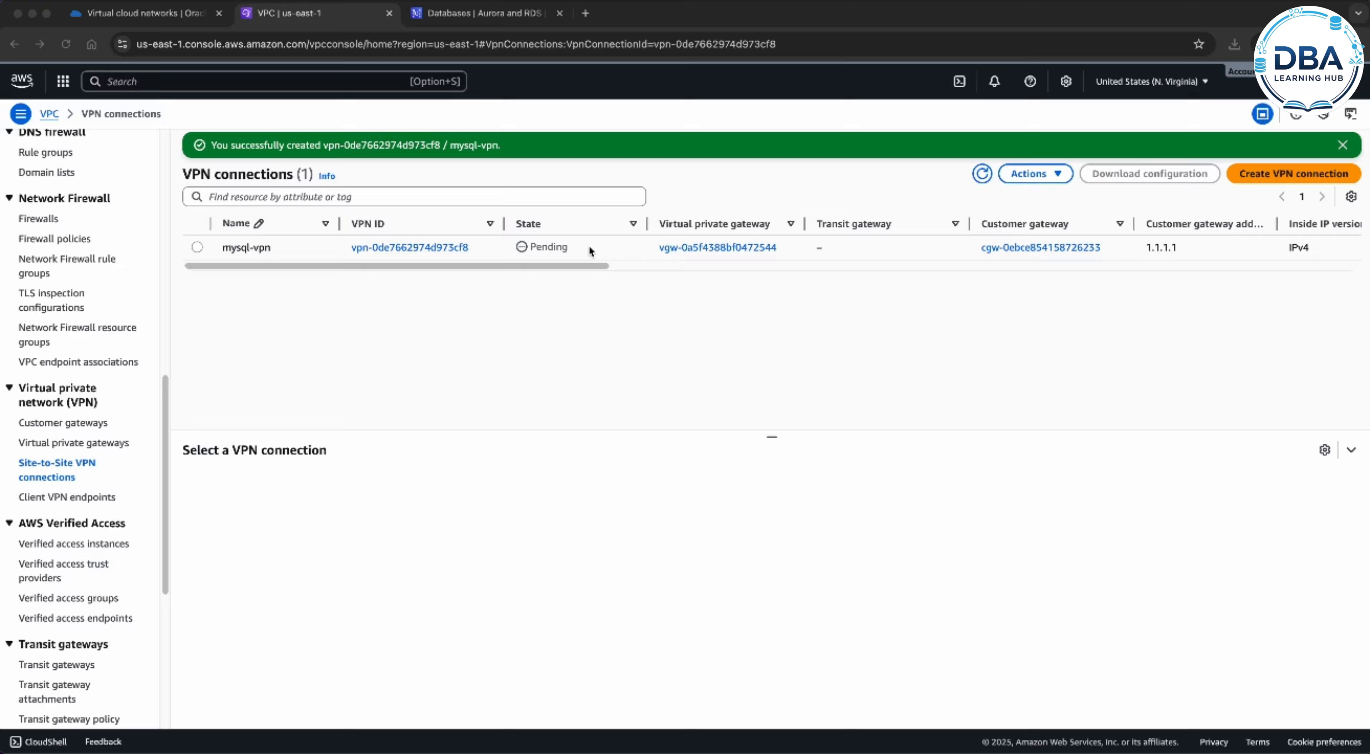
pyautogui.click(389, 250)
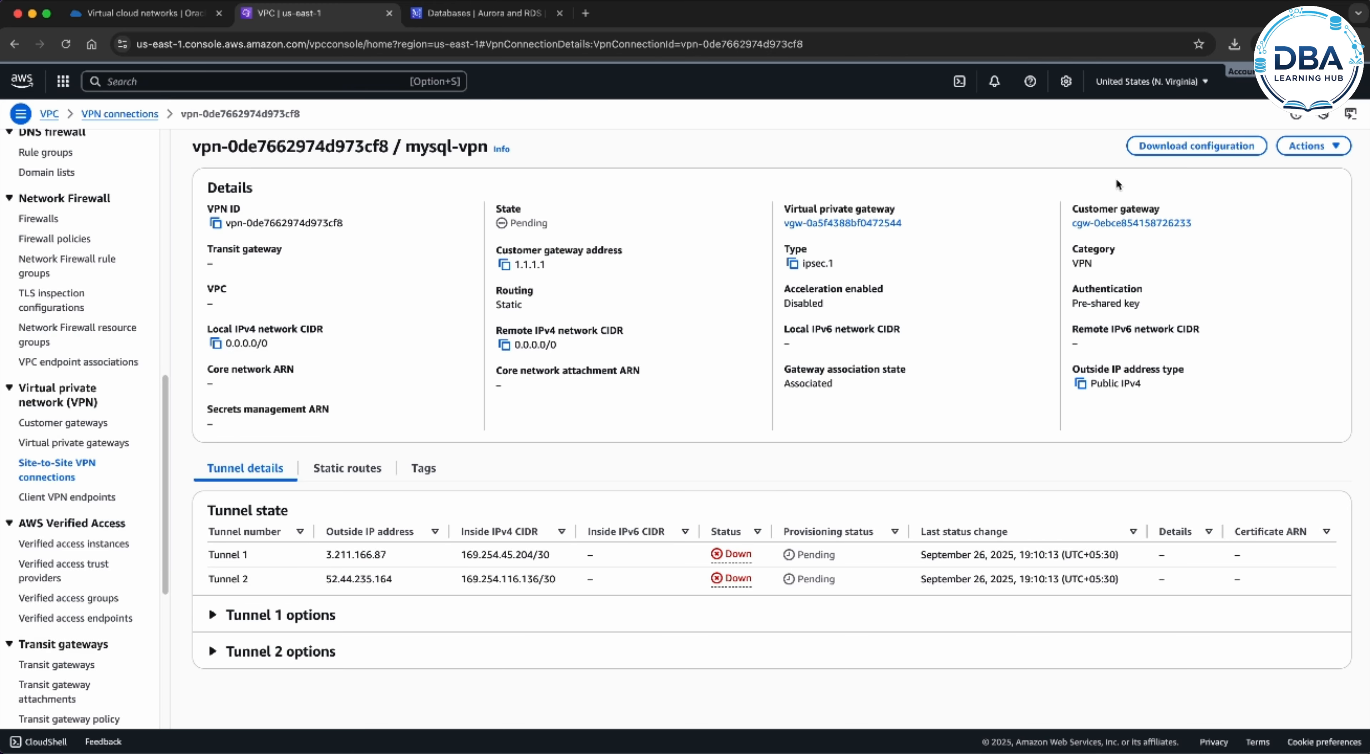
# Download the Generic IKEv2 configuration as vpn-0de7662974d973cf8.txt into the temp folder and open it.
pyautogui.click(1178, 146)
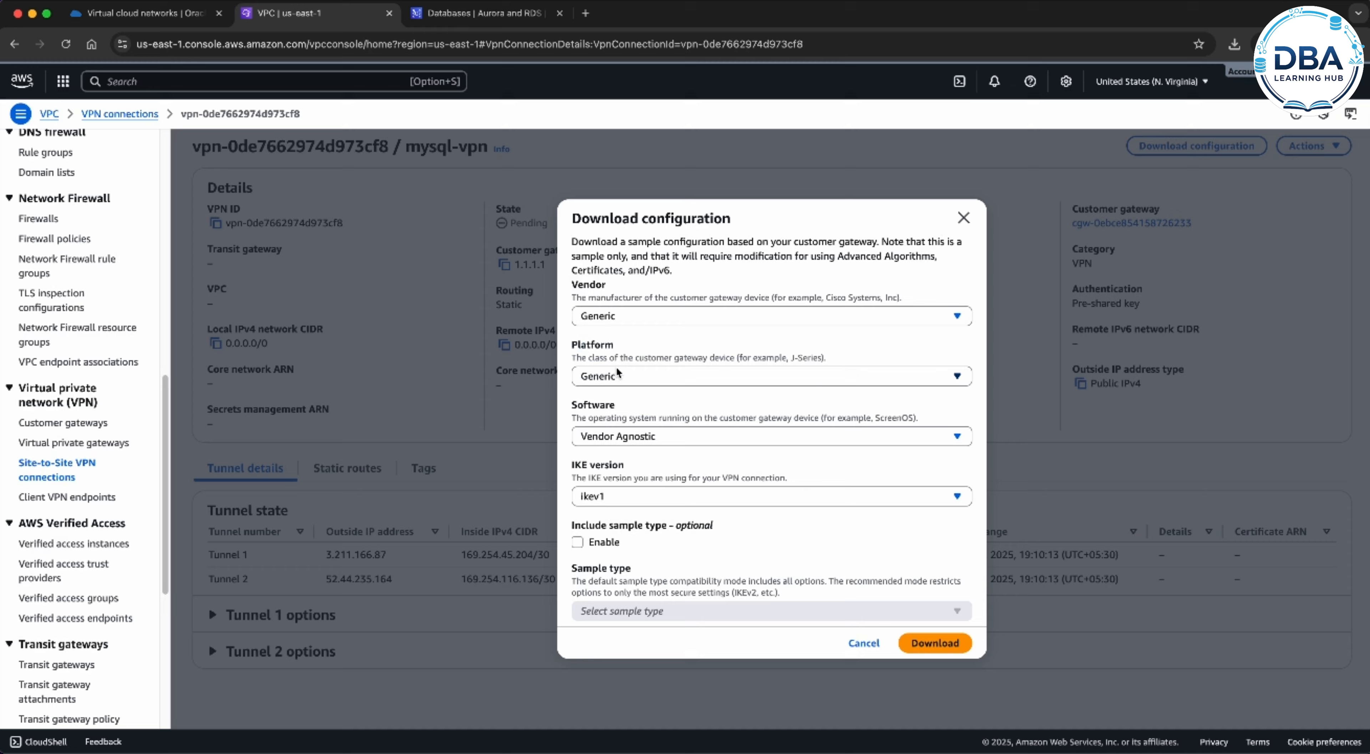
pyautogui.click(607, 496)
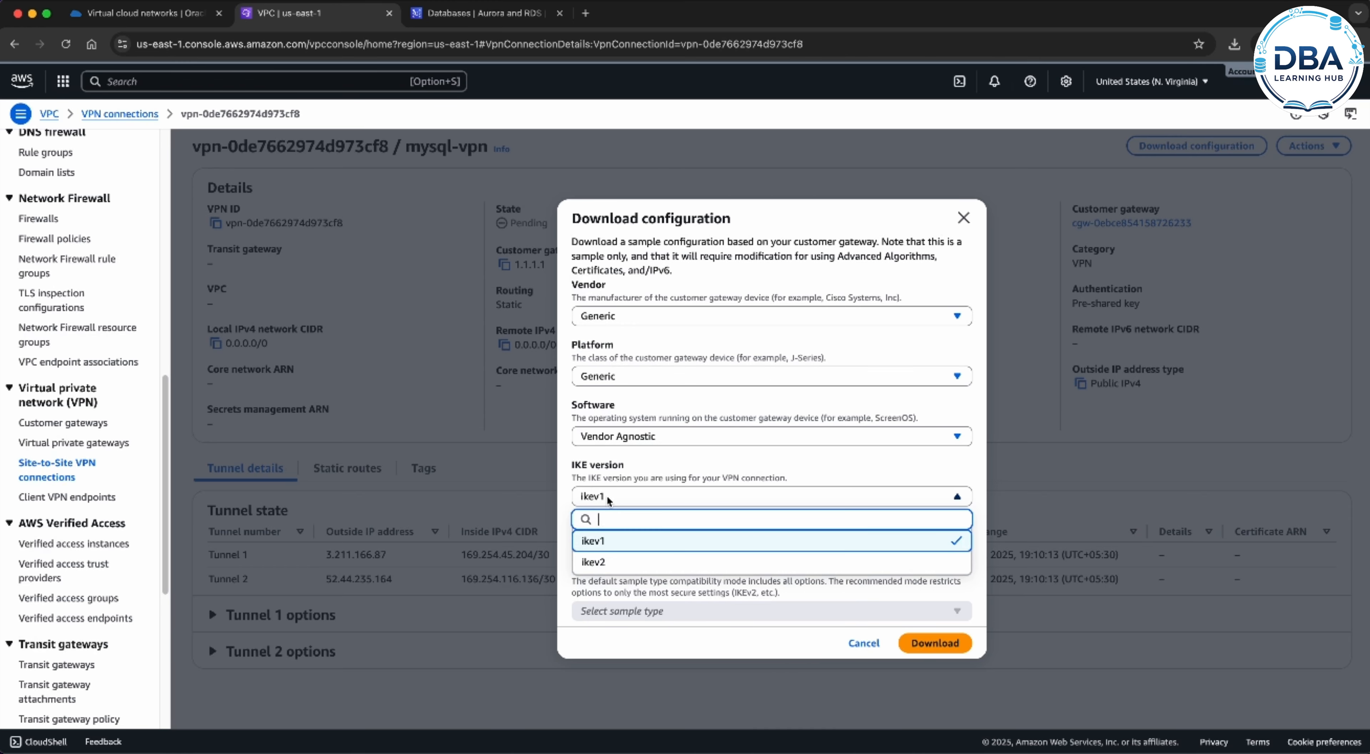
pyautogui.click(616, 559)
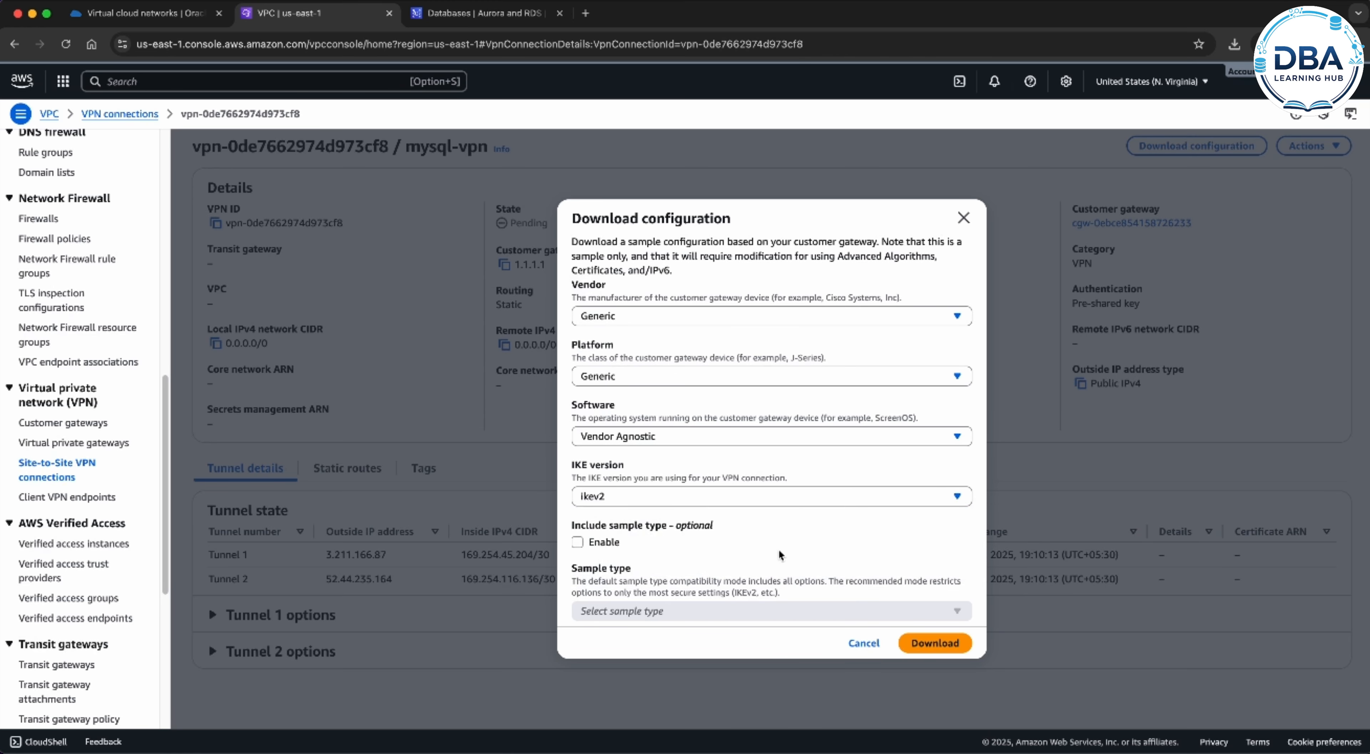
pyautogui.click(935, 643)
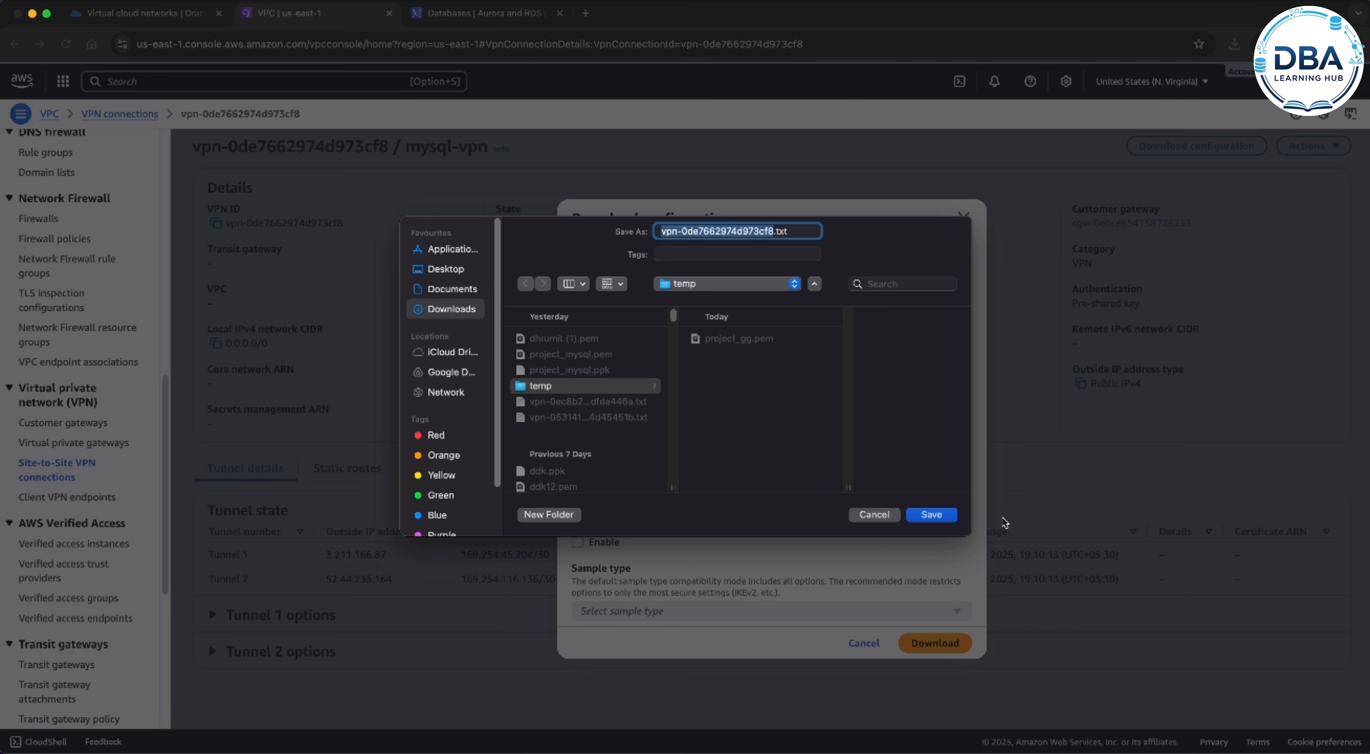
pyautogui.click(932, 515)
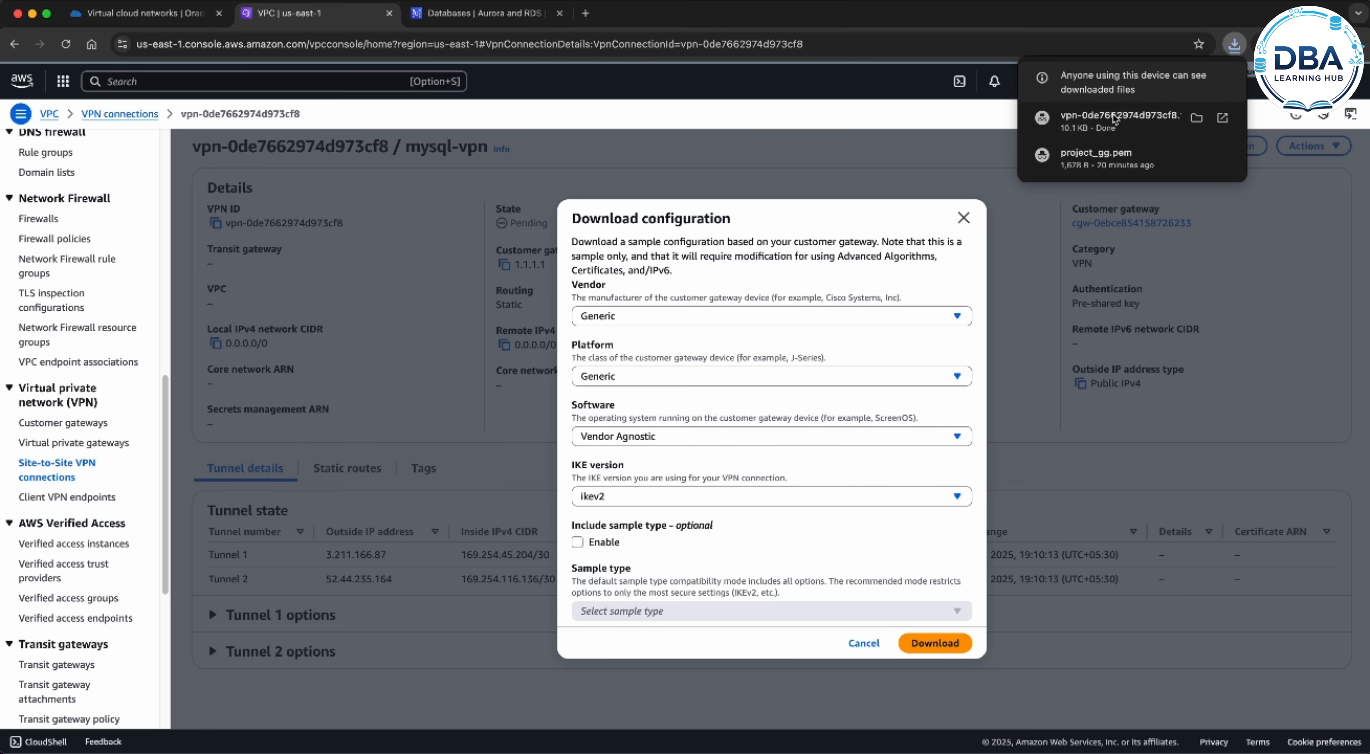
pyautogui.click(1112, 134)
pyautogui.doubleClick(692, 9)
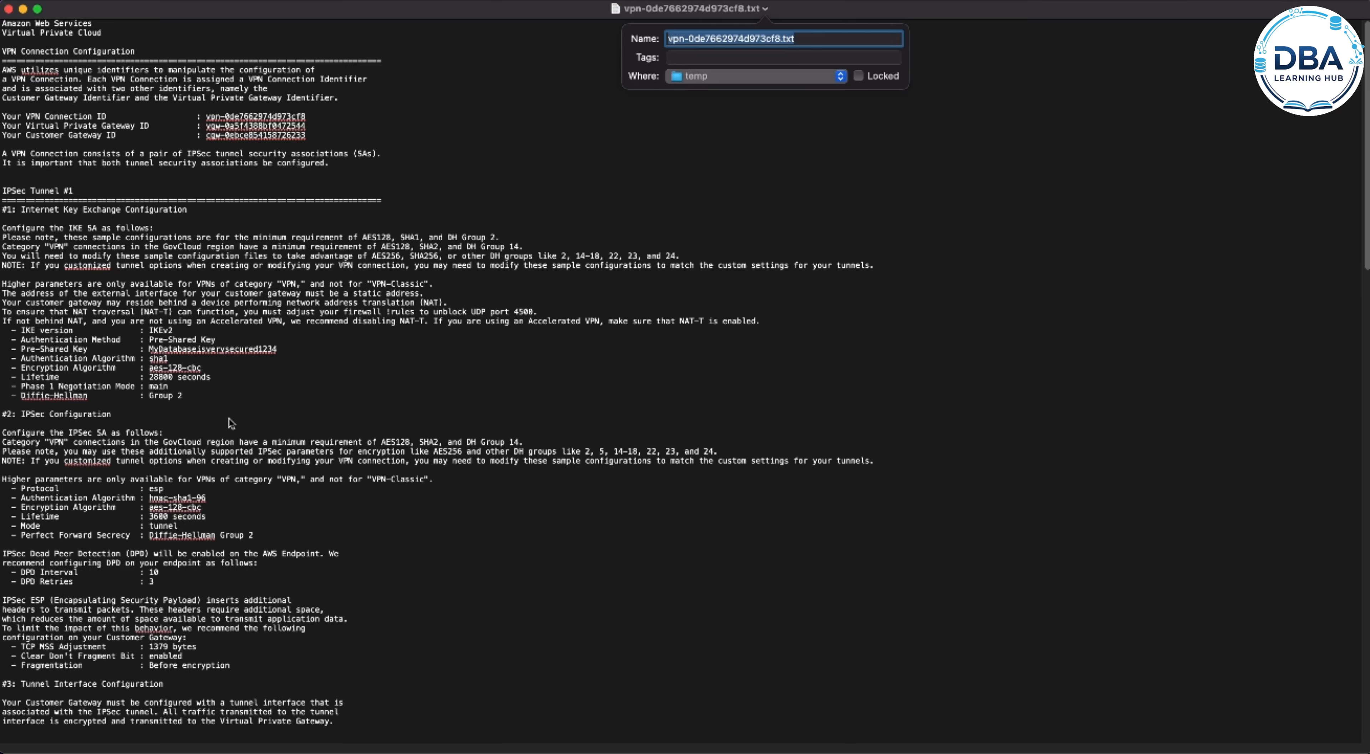
# Review the tunnel details, selecting outside IPs such as virtual private gateway 52.44.235.164.
pyautogui.scroll(-2, 229, 422)
pyautogui.scroll(-1, 261, 383)
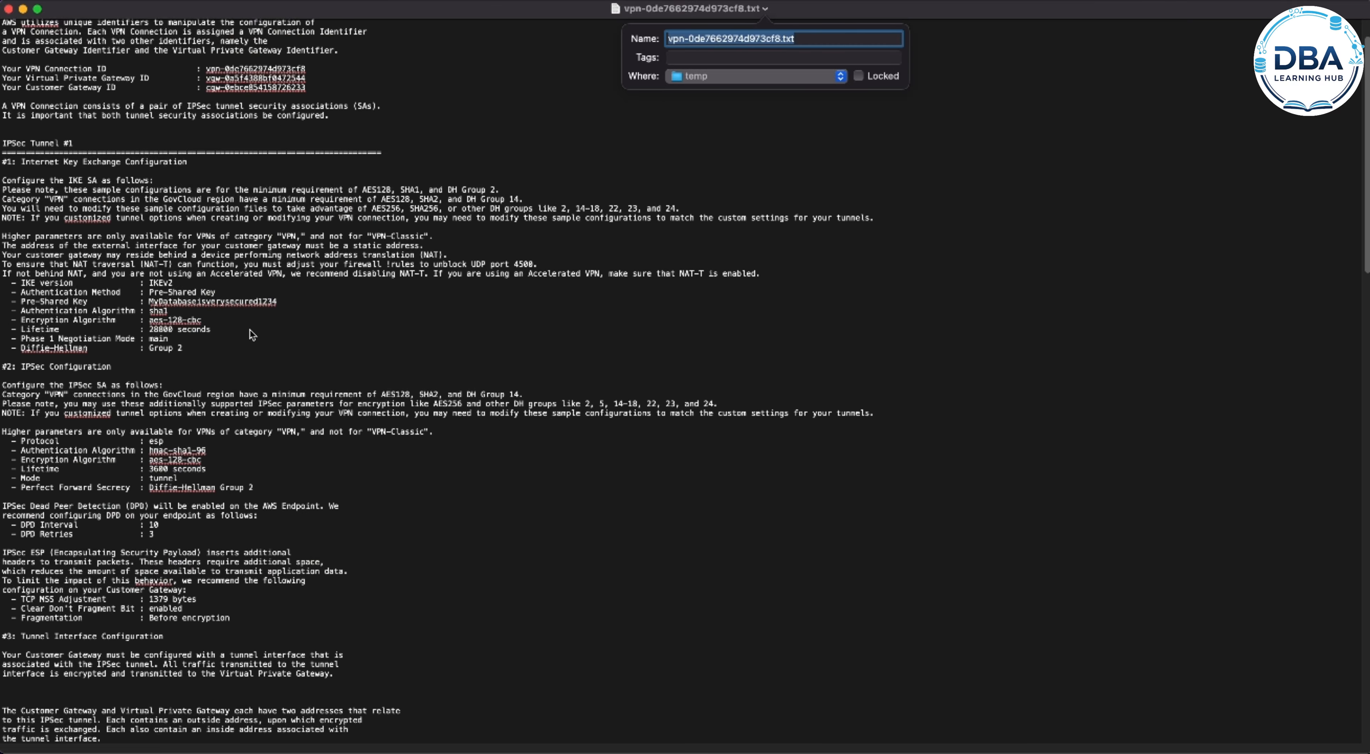
pyautogui.moveTo(281, 303); pyautogui.dragTo(152, 304)
pyautogui.scroll(-8, 202, 426)
pyautogui.moveTo(235, 565); pyautogui.dragTo(203, 563)
pyautogui.scroll(-20, 204, 564)
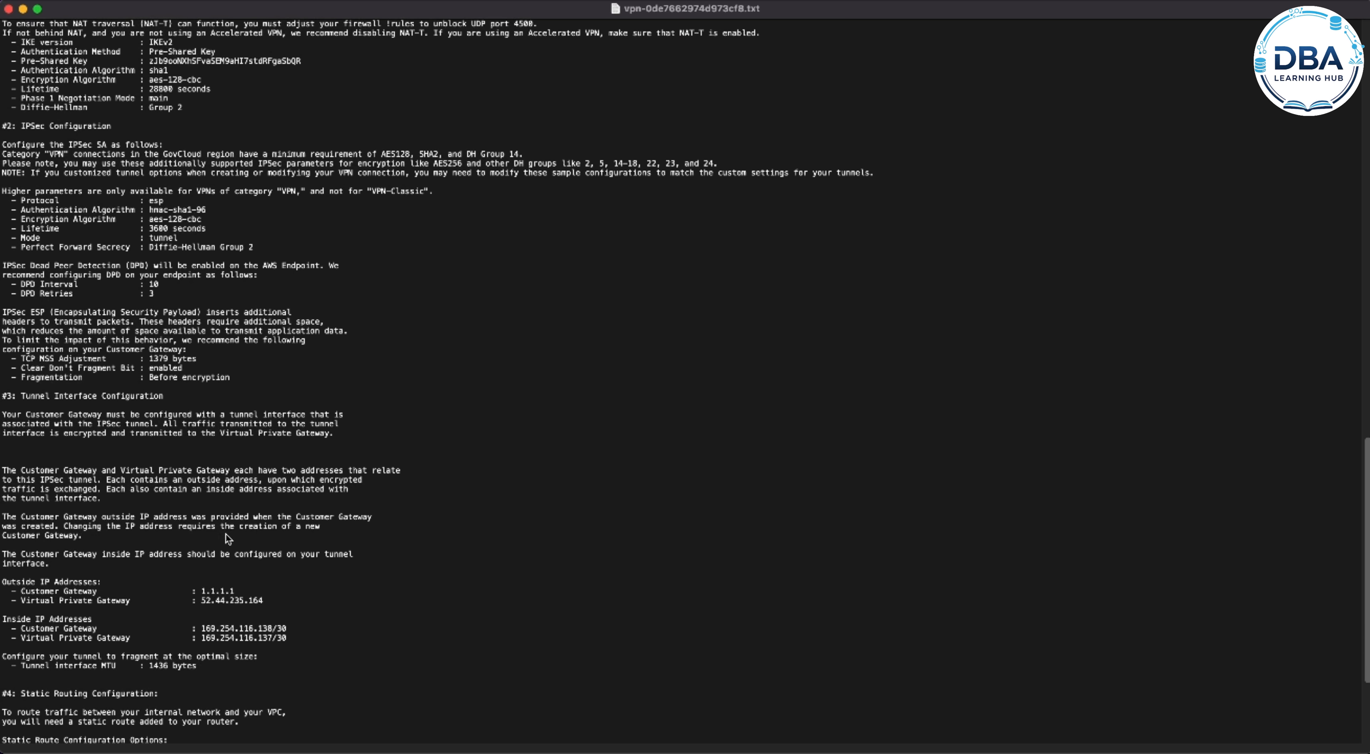
pyautogui.moveTo(273, 611); pyautogui.dragTo(203, 601)
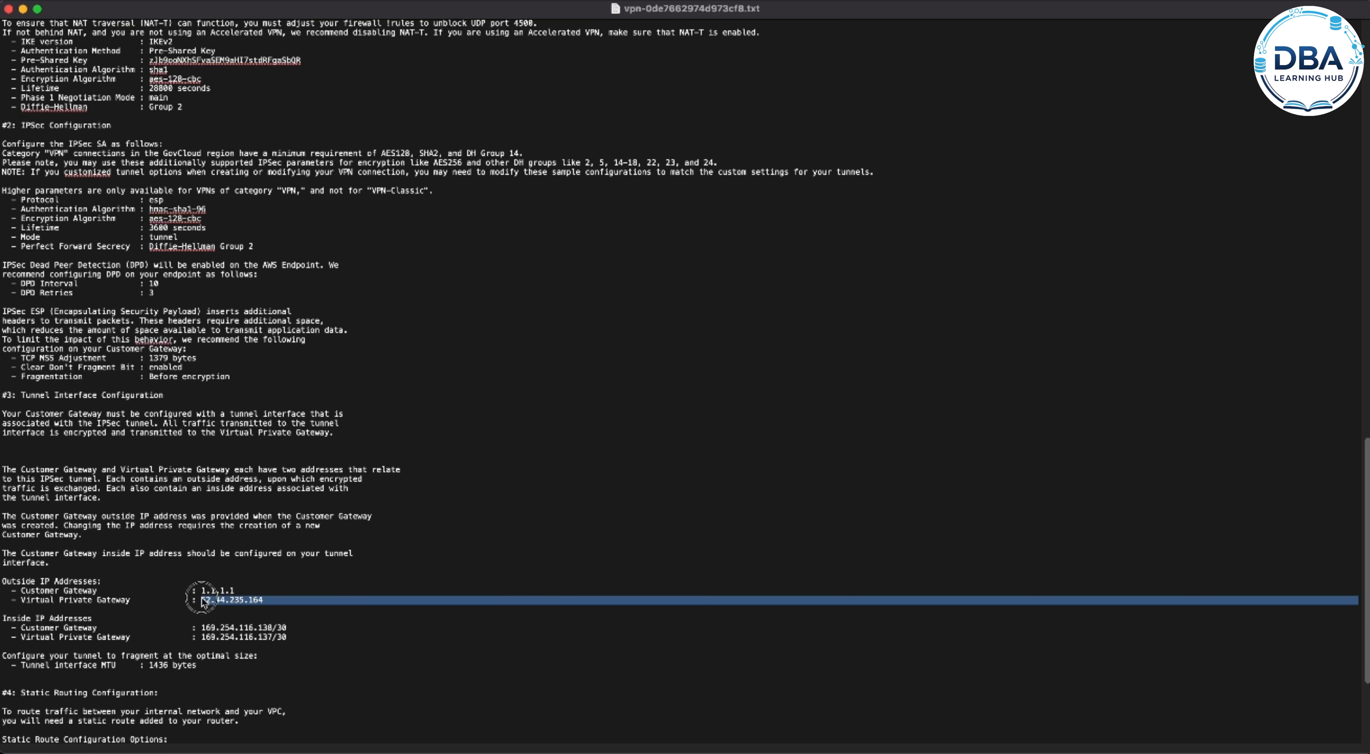
pyautogui.scroll(5, 343, 603)
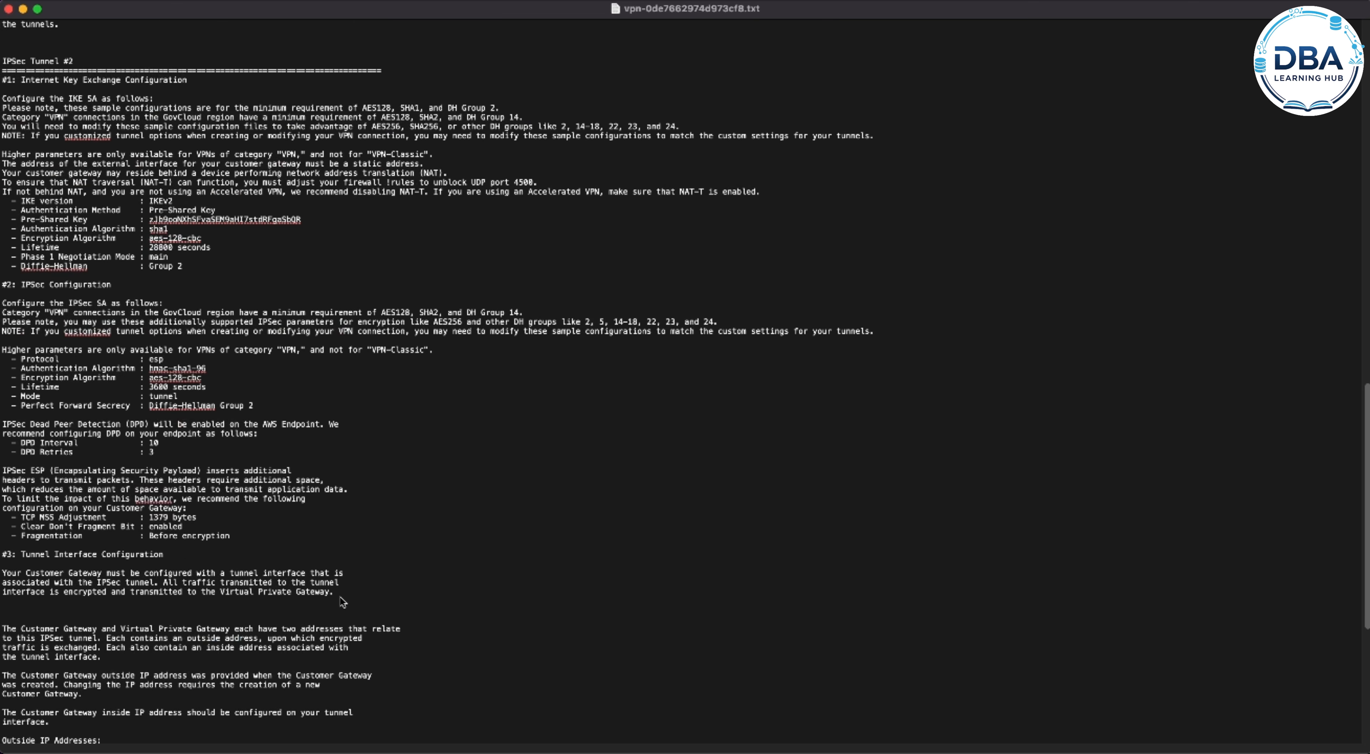
pyautogui.scroll(20, 343, 602)
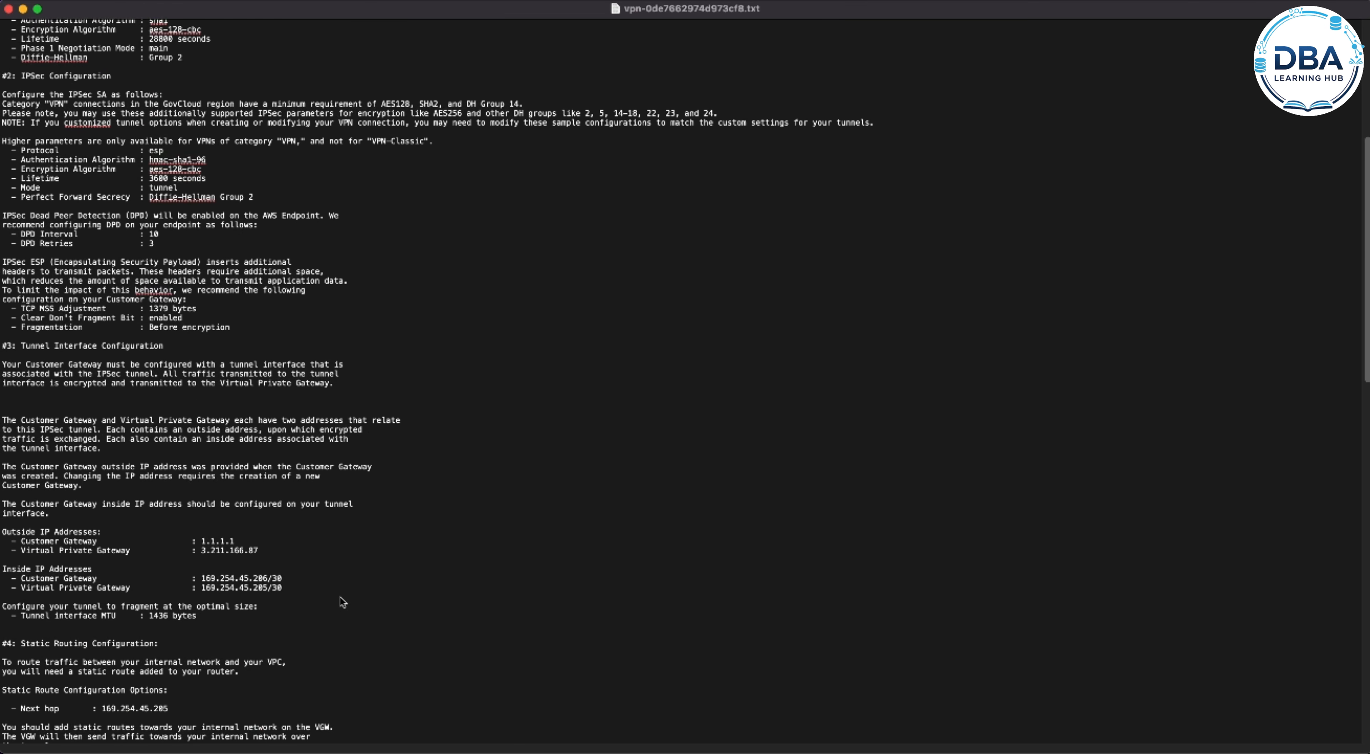
# Minimize the configuration file, cancel the AWS download dialog, and switch to the OCI window.
pyautogui.click(23, 10)
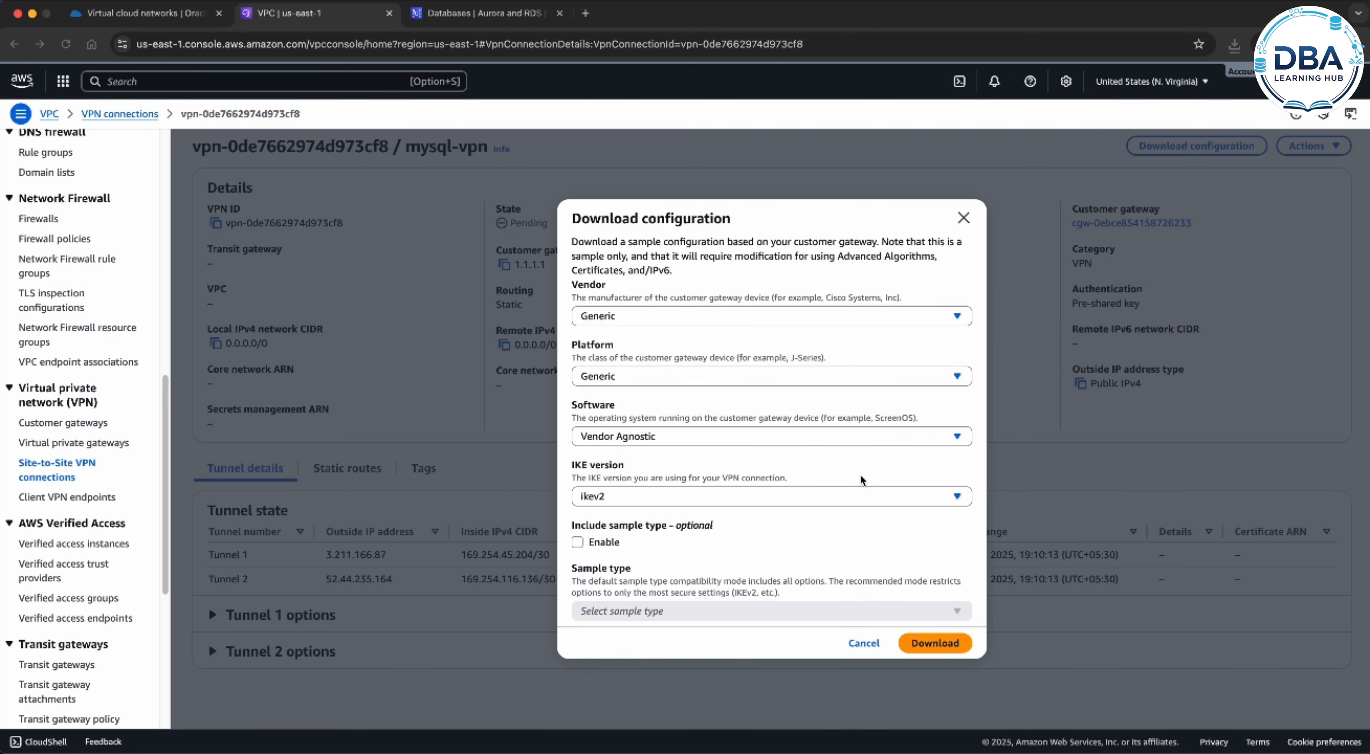
pyautogui.click(867, 640)
pyautogui.press('super+Tab')
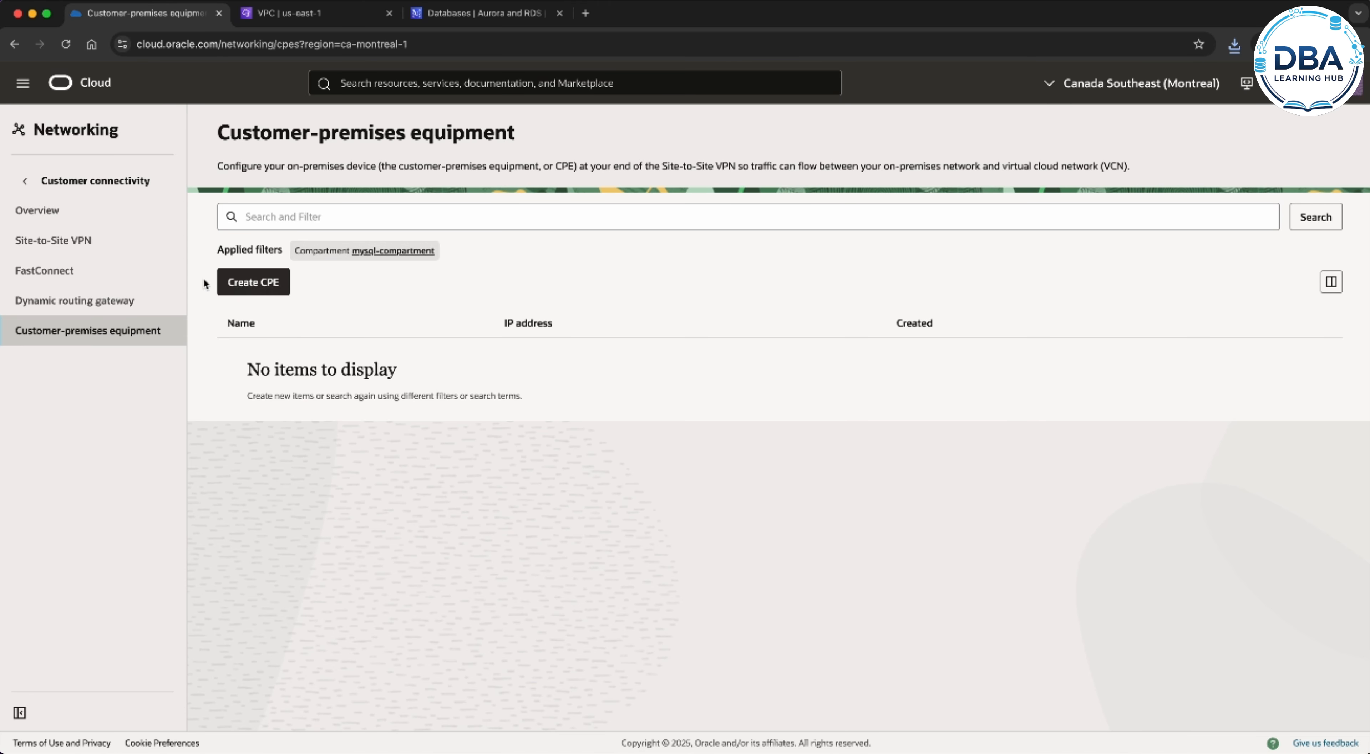
# Start a new CPE and name it mysql-oci-cpe.
pyautogui.click(250, 281)
pyautogui.click(97, 208)
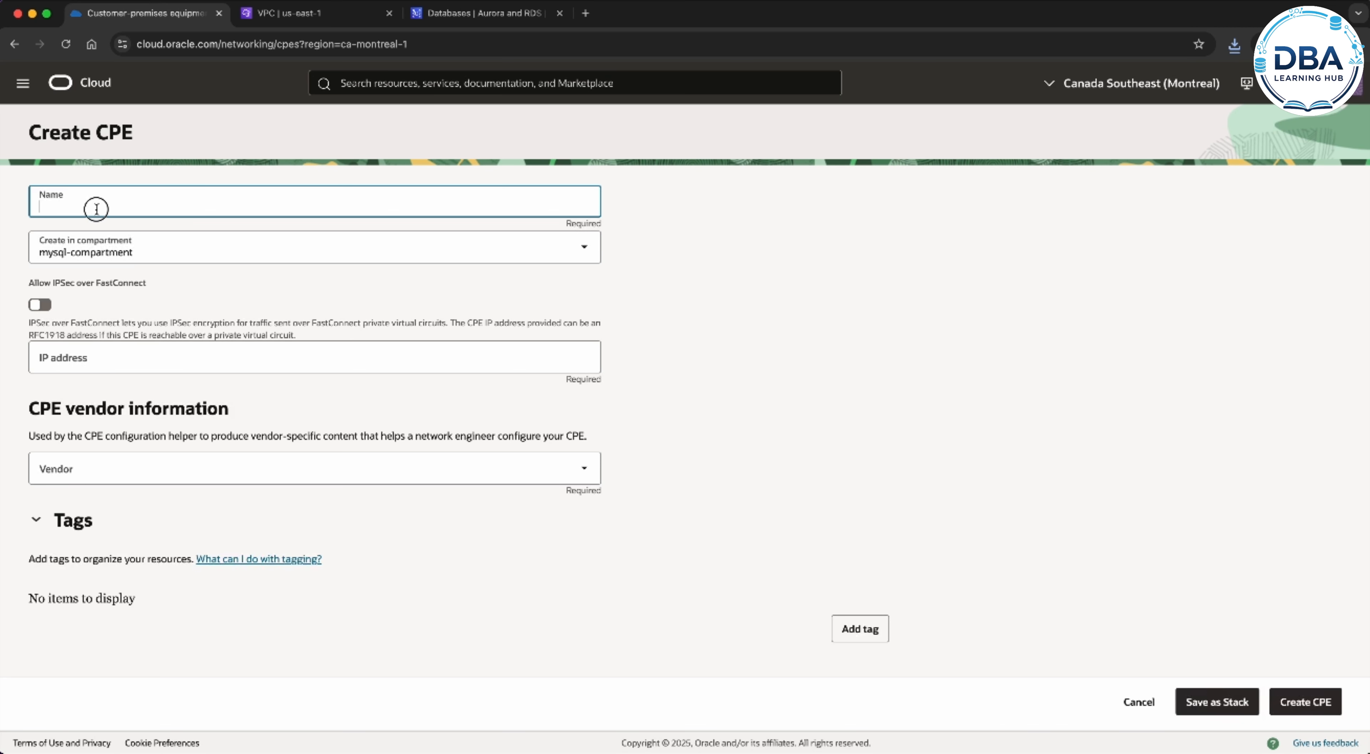
pyautogui.write('mysql-oci-cpe')
pyautogui.click(135, 349)
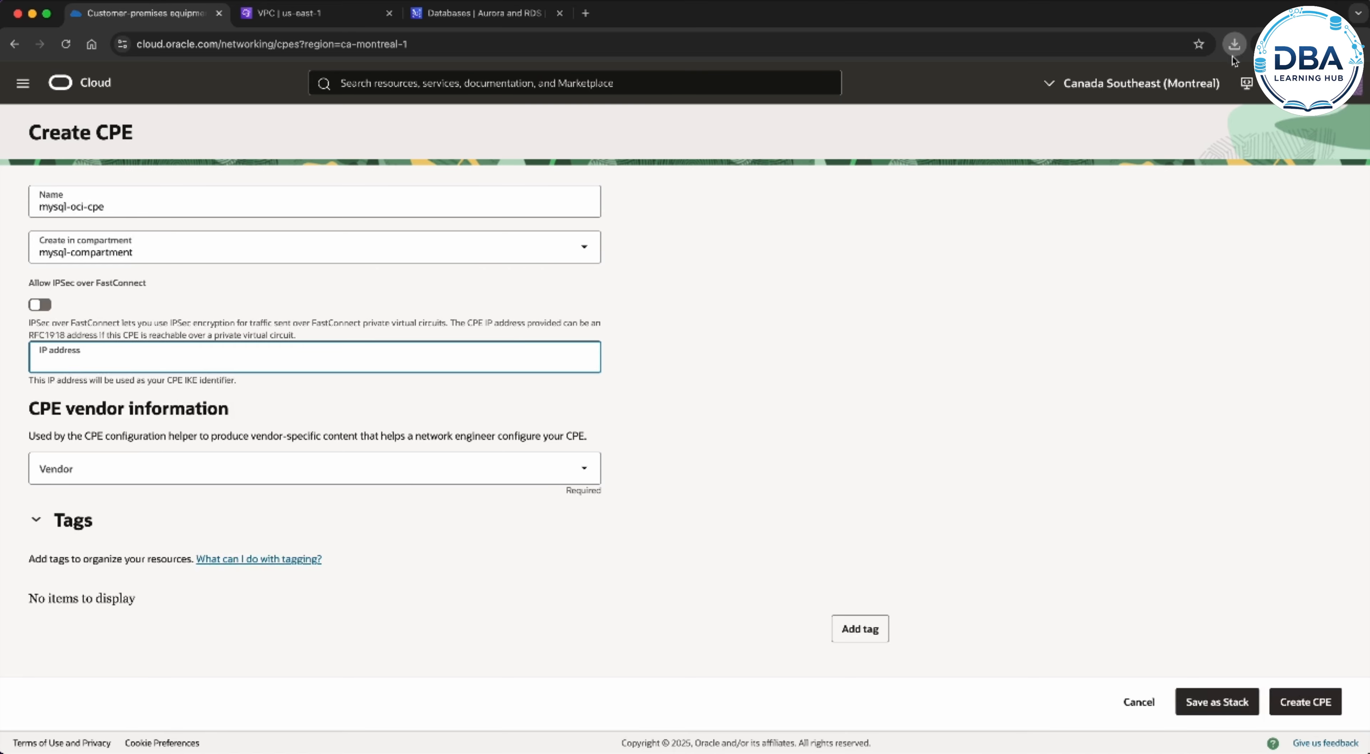
# Check the downloaded AWS configuration file, then set the CPE vendor to Other.
pyautogui.click(1234, 45)
pyautogui.click(1137, 147)
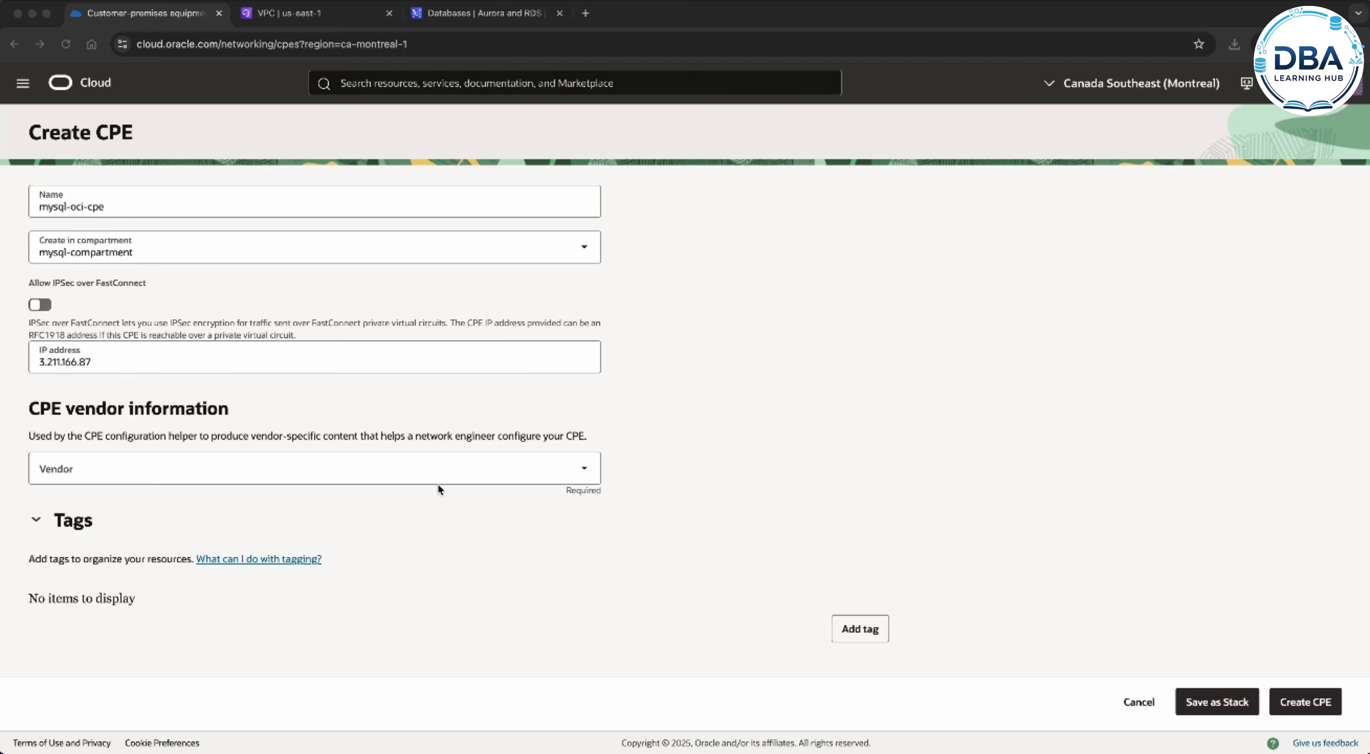
pyautogui.click(116, 467)
pyautogui.click(130, 470)
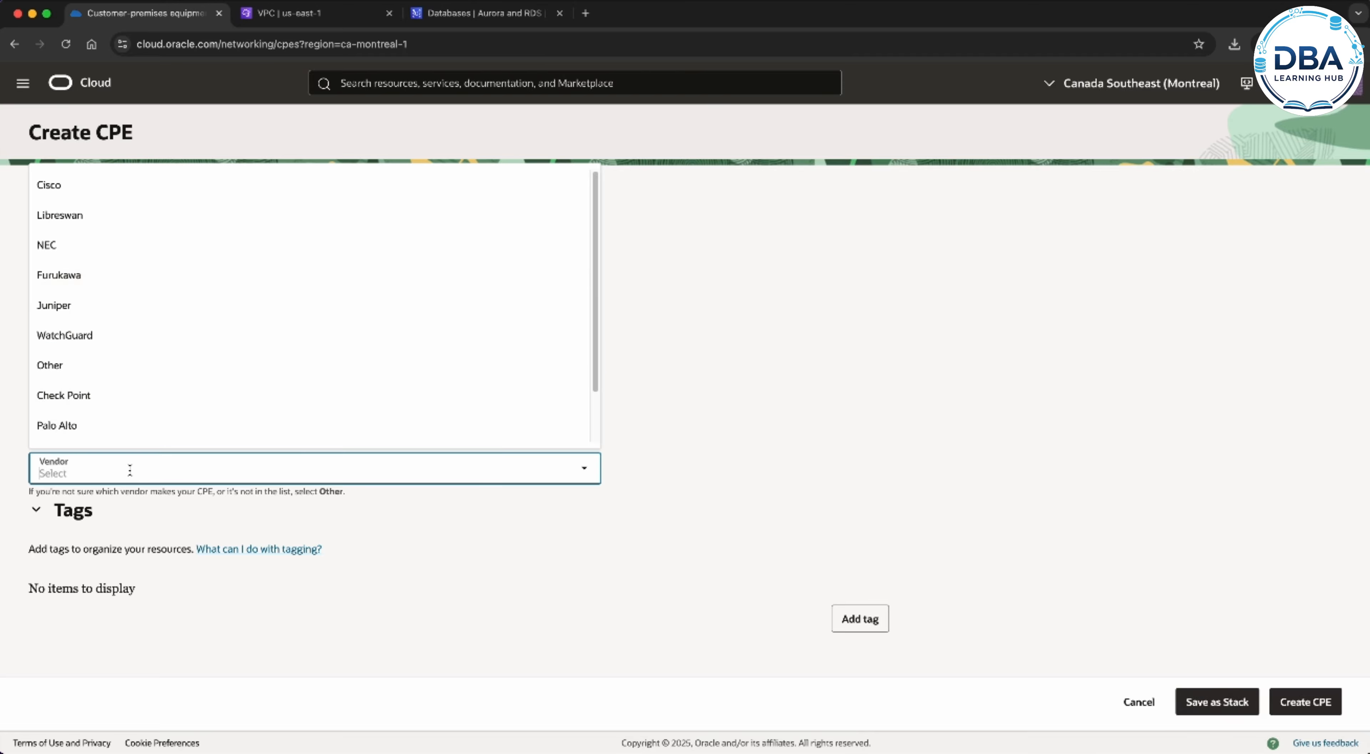
pyautogui.write('othe')
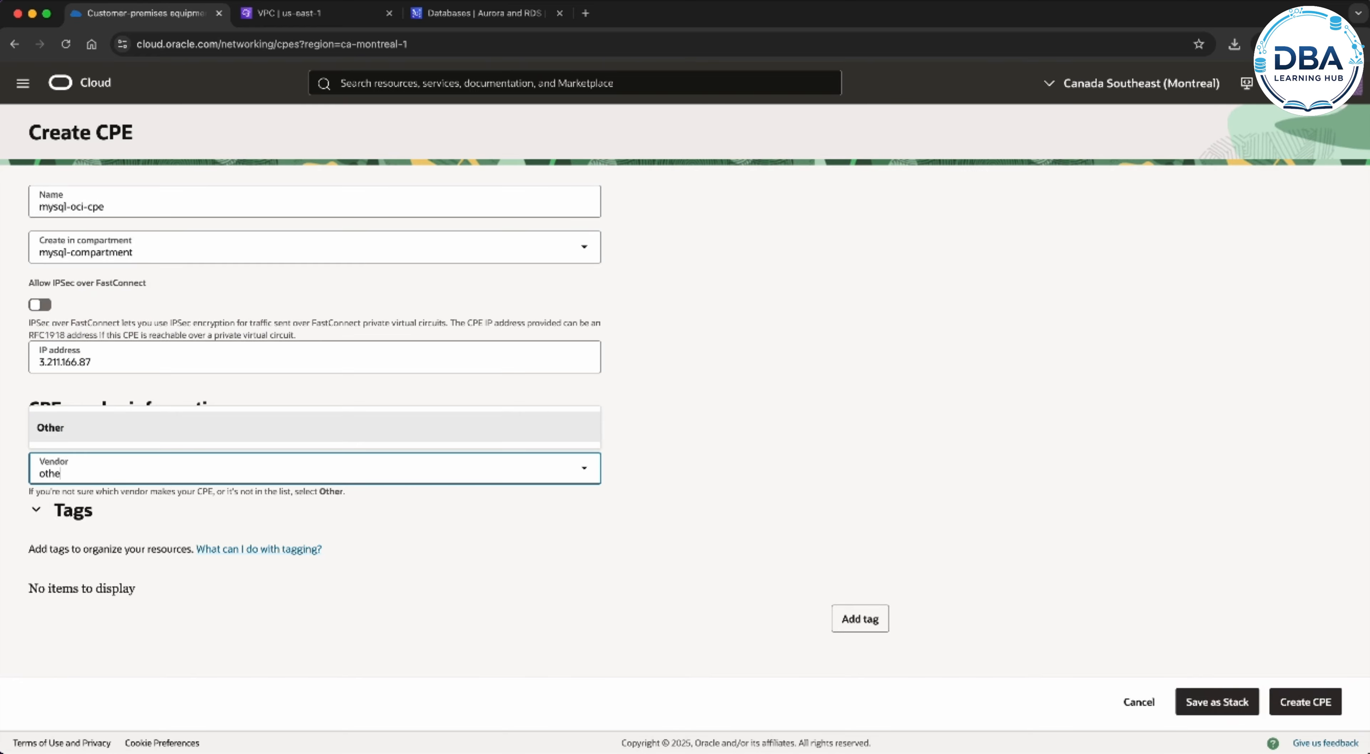
pyautogui.click(58, 431)
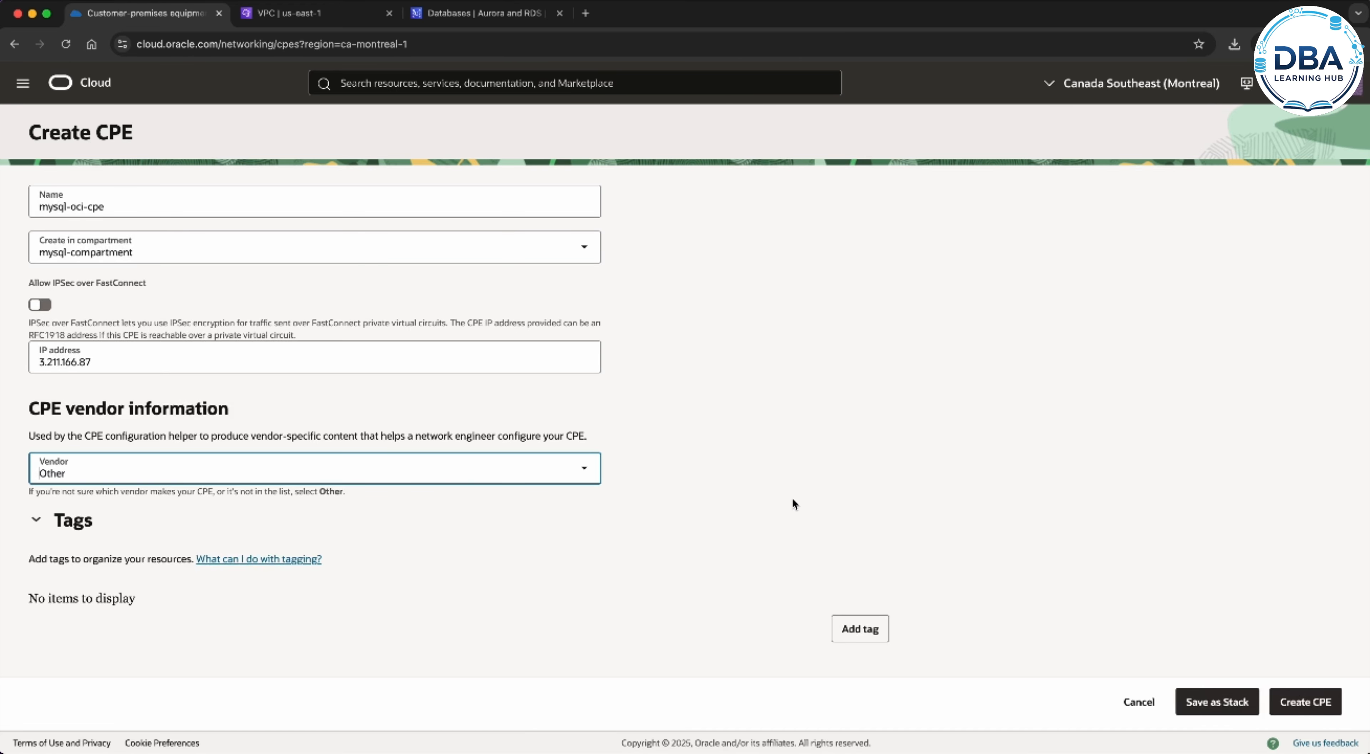
# Use AWS tunnel 1's outside IP 3.211.166.87 for the CPE and create it.
pyautogui.click(479, 13)
pyautogui.click(319, 21)
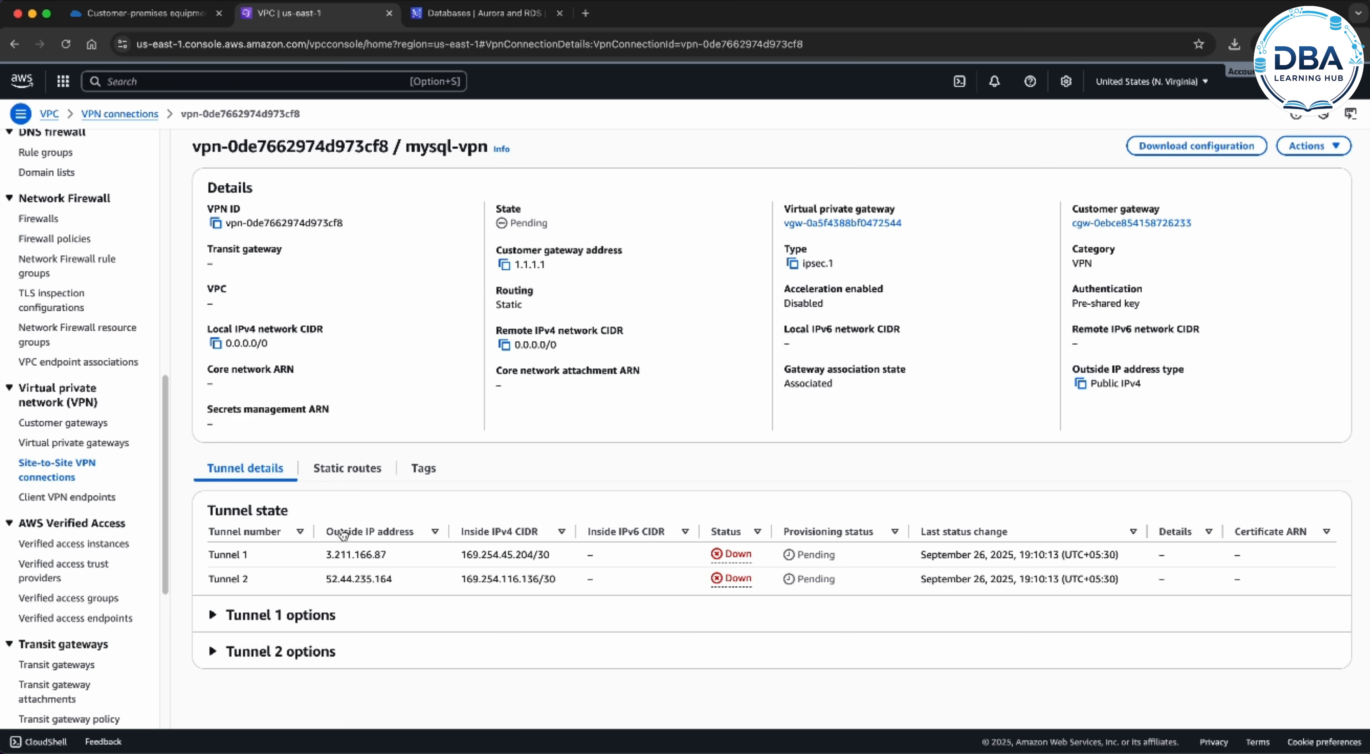
pyautogui.moveTo(324, 554); pyautogui.dragTo(405, 558)
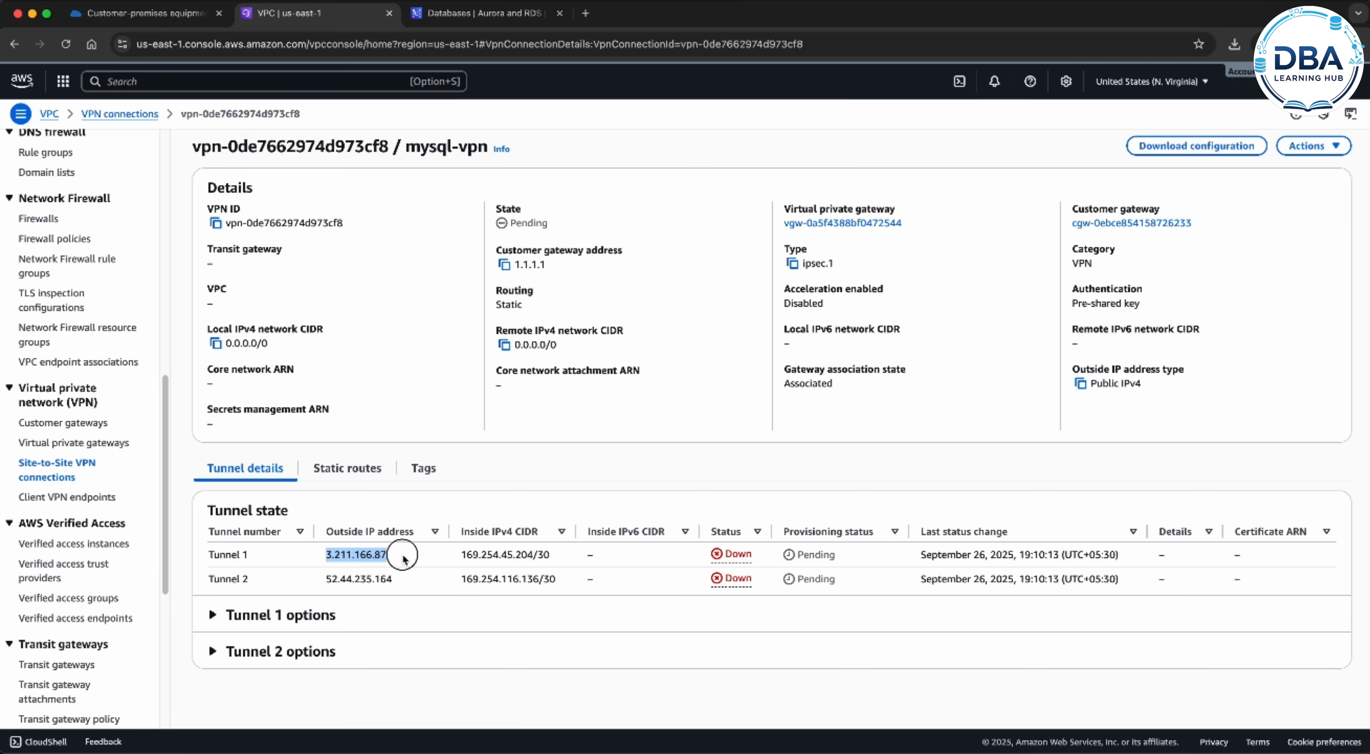
pyautogui.click(166, 21)
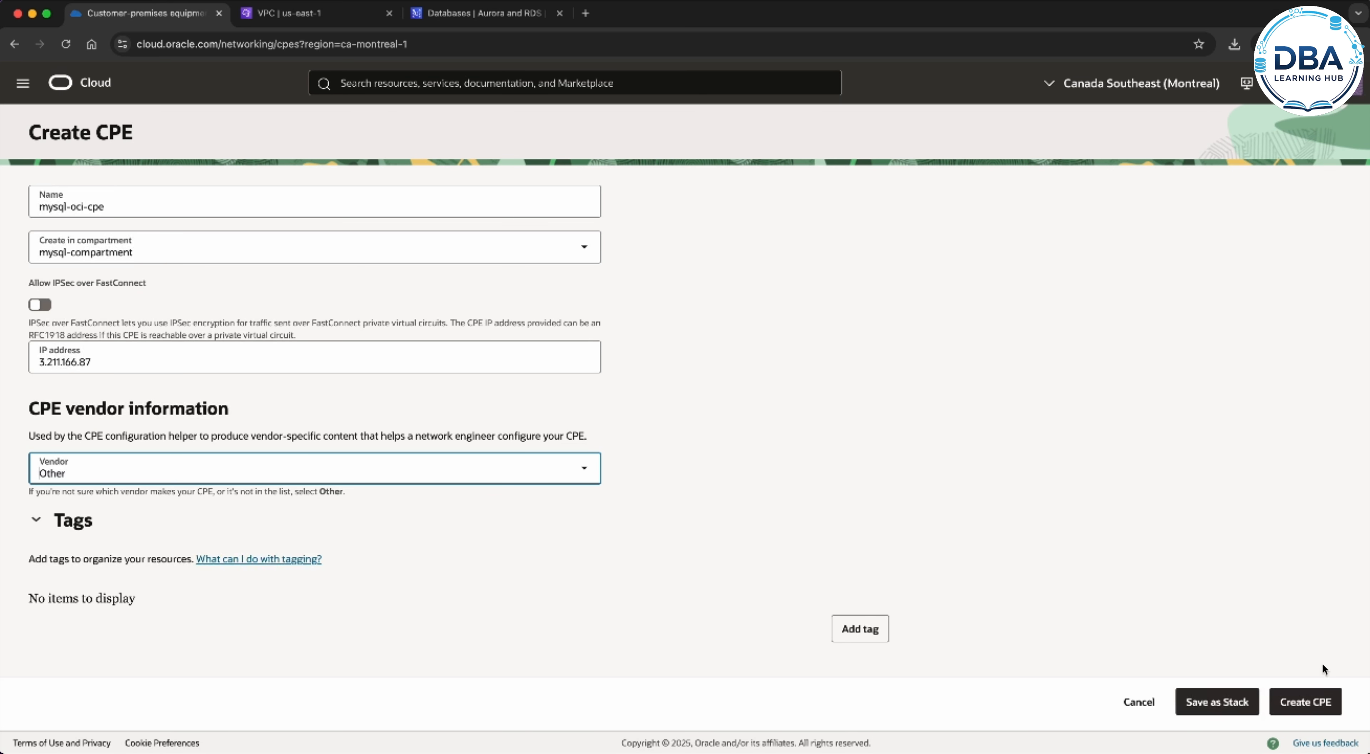
pyautogui.click(1307, 703)
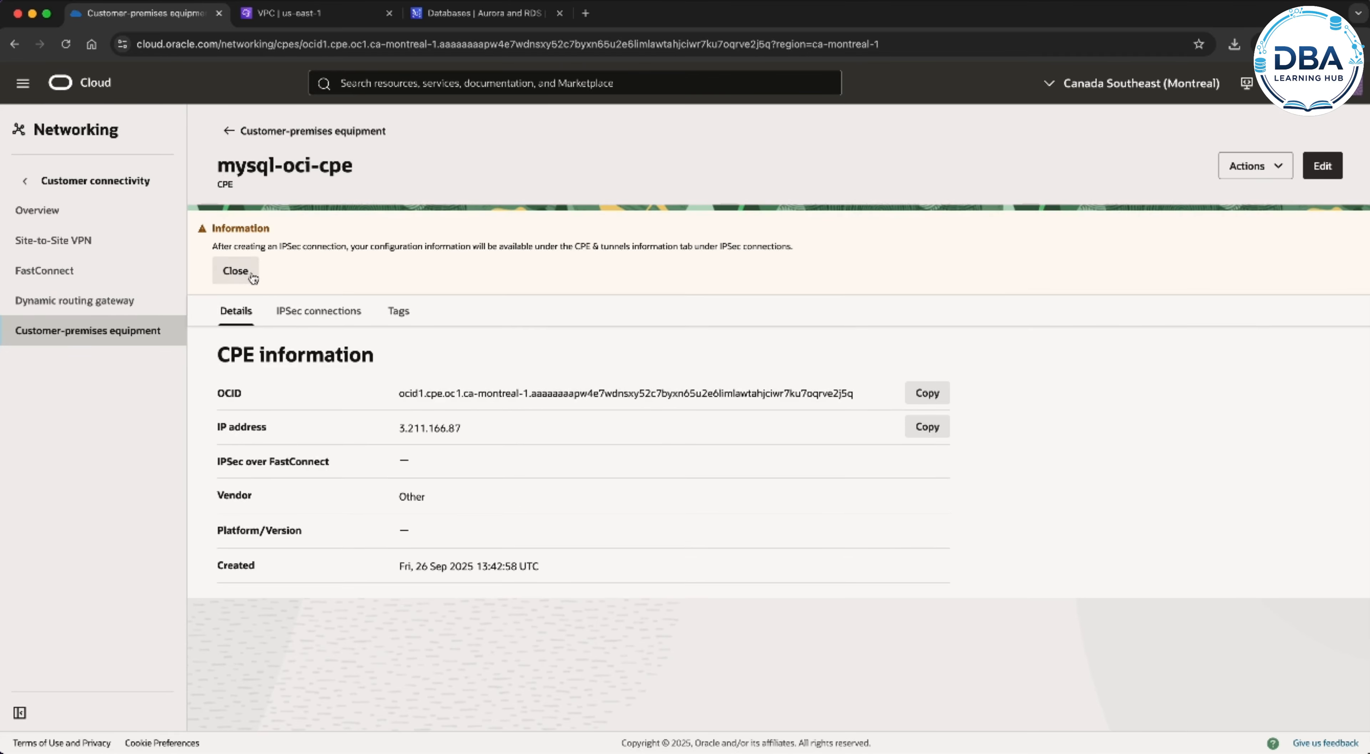
# Dismiss the IPSec notice, check the CPE's IPSec connections, then go to the Site-to-Site VPN page.
pyautogui.click(236, 271)
pyautogui.click(281, 242)
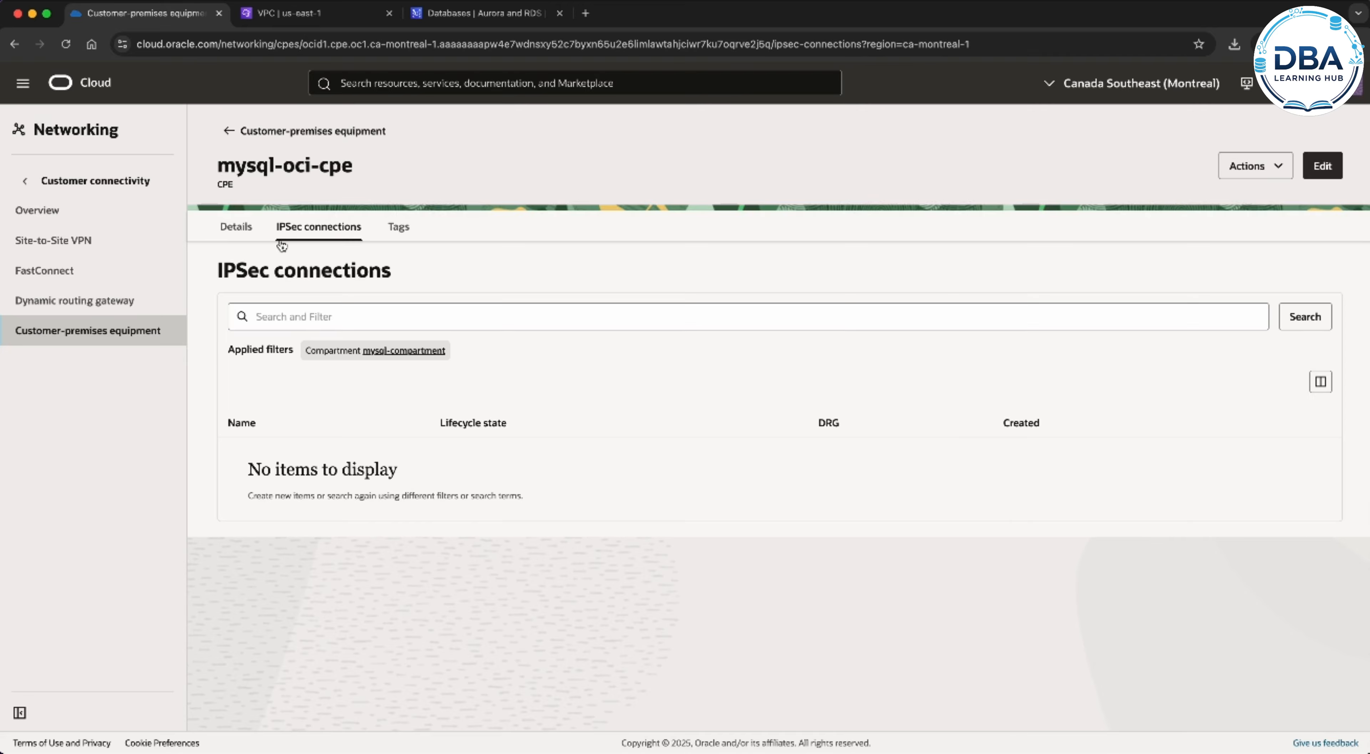
pyautogui.click(240, 228)
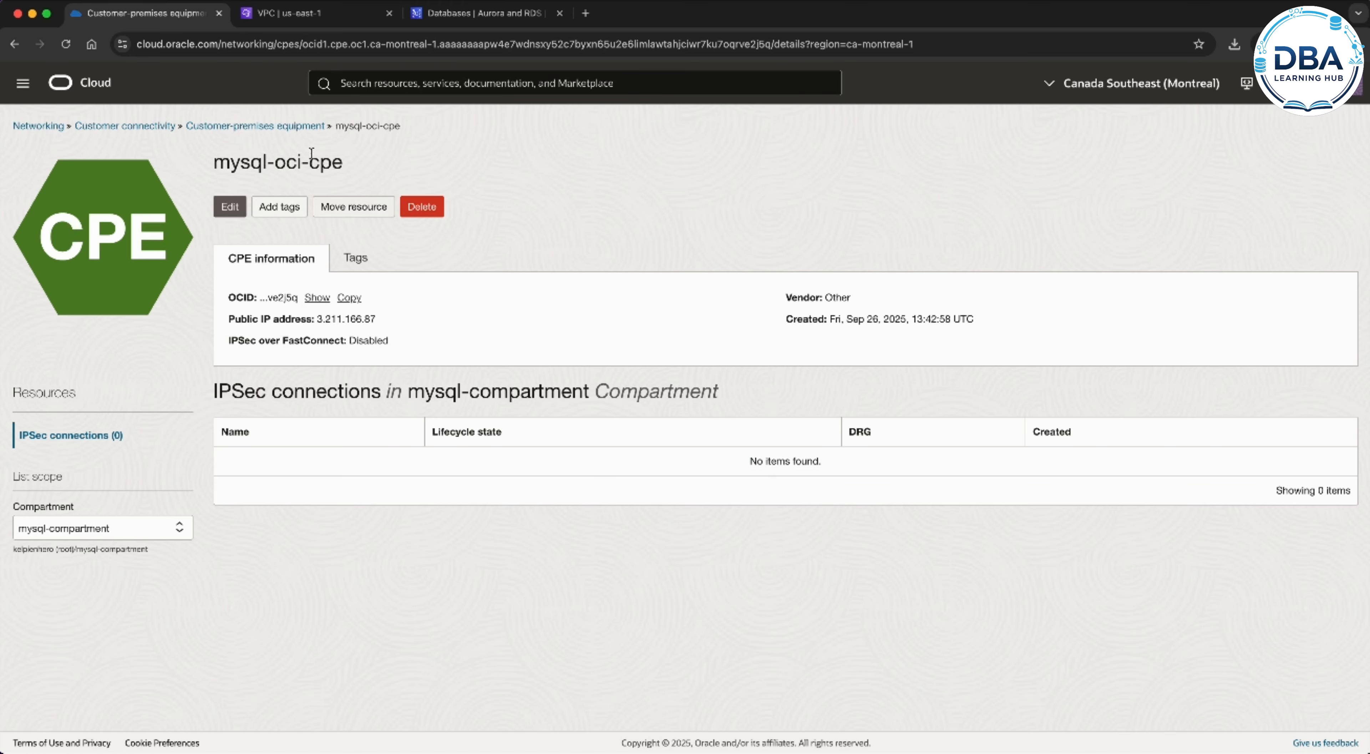
pyautogui.click(239, 127)
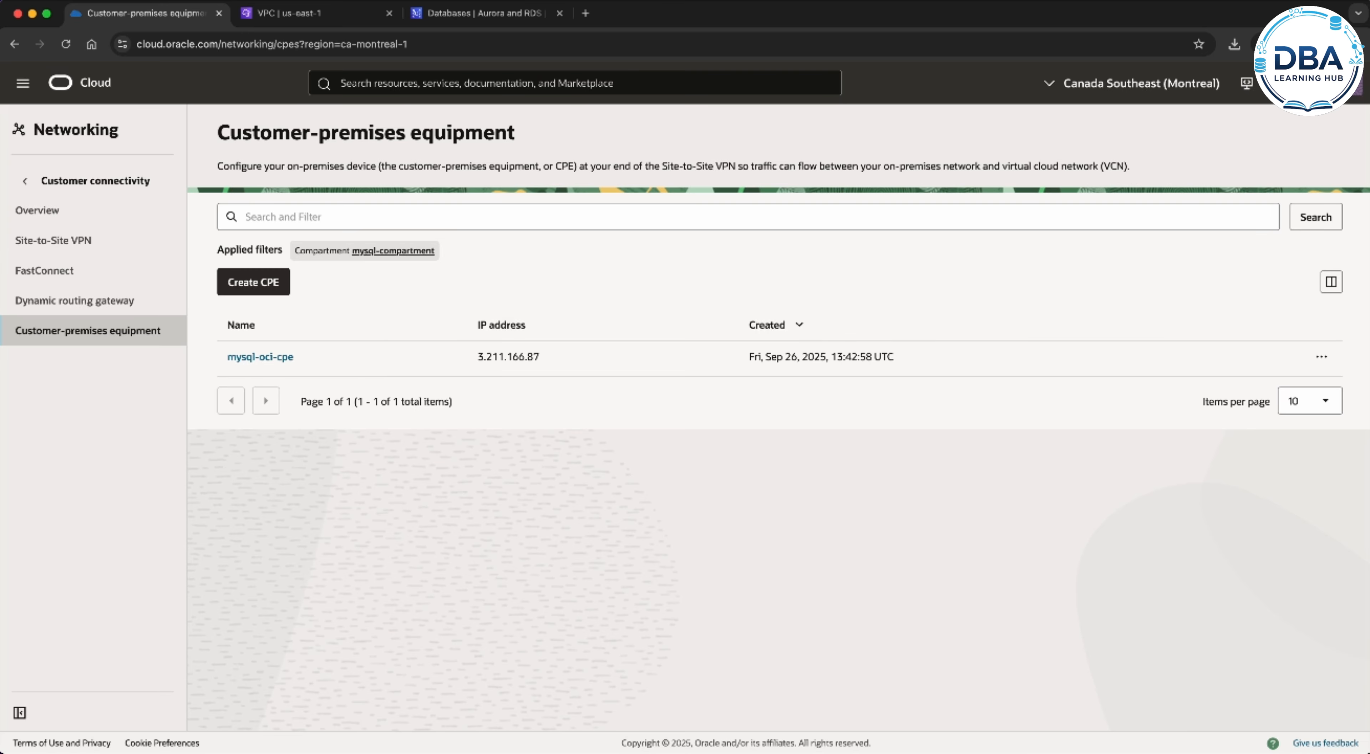
pyautogui.click(80, 247)
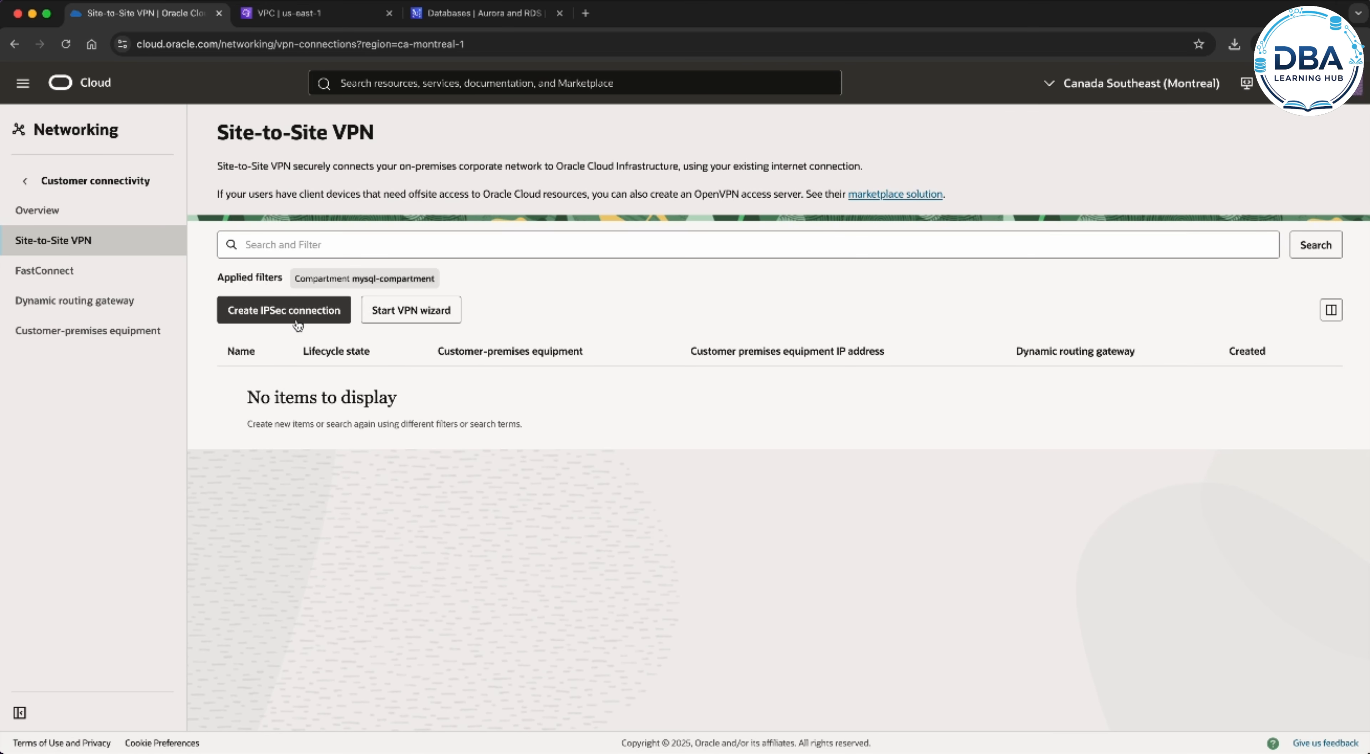
# Start an IPSec connection named mysql-oci-ipsec using customer-premises equipment mysql-oci-cpe.
pyautogui.click(299, 326)
pyautogui.click(87, 201)
pyautogui.write('mysql-')
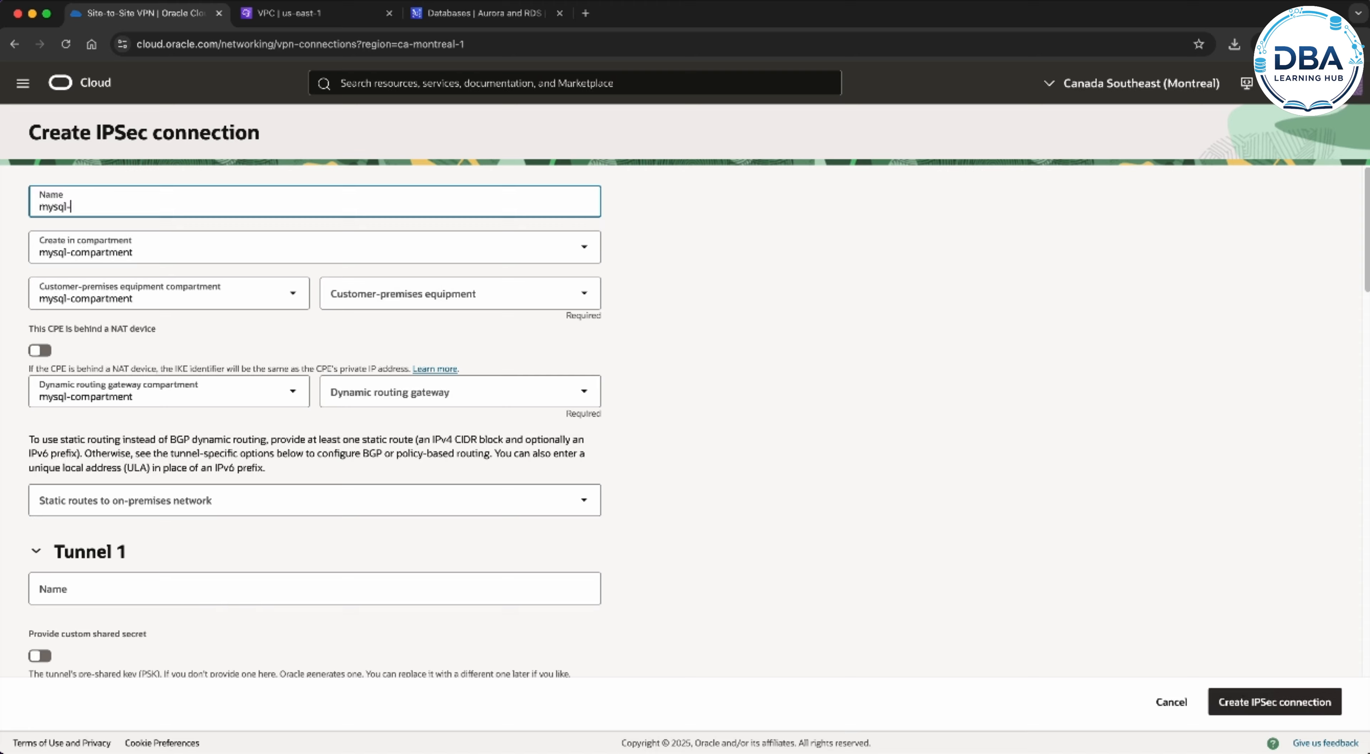
pyautogui.write('oci-ipsec')
pyautogui.click(437, 293)
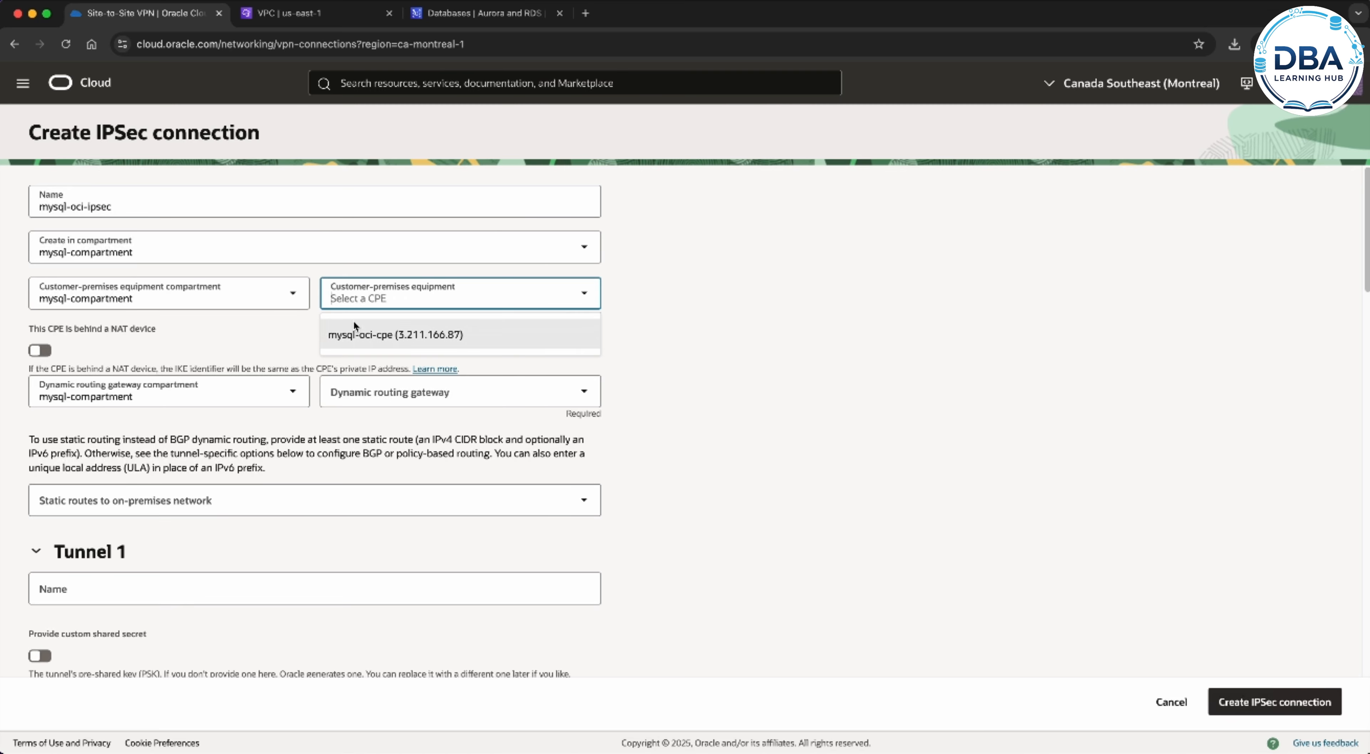
pyautogui.click(373, 335)
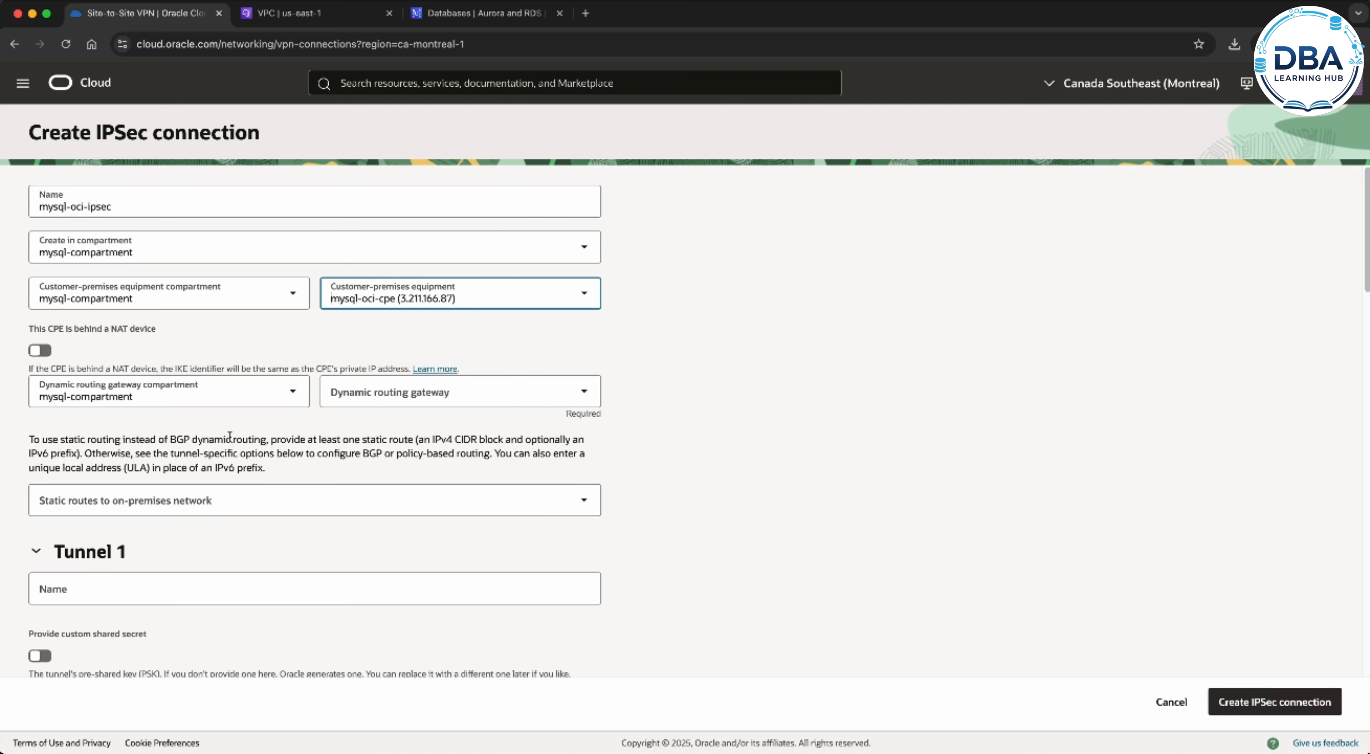
# Open the dynamic routing gateway list, then bring up the AWS VPC list.
pyautogui.click(468, 394)
pyautogui.click(360, 433)
pyautogui.click(298, 13)
pyautogui.click(43, 257)
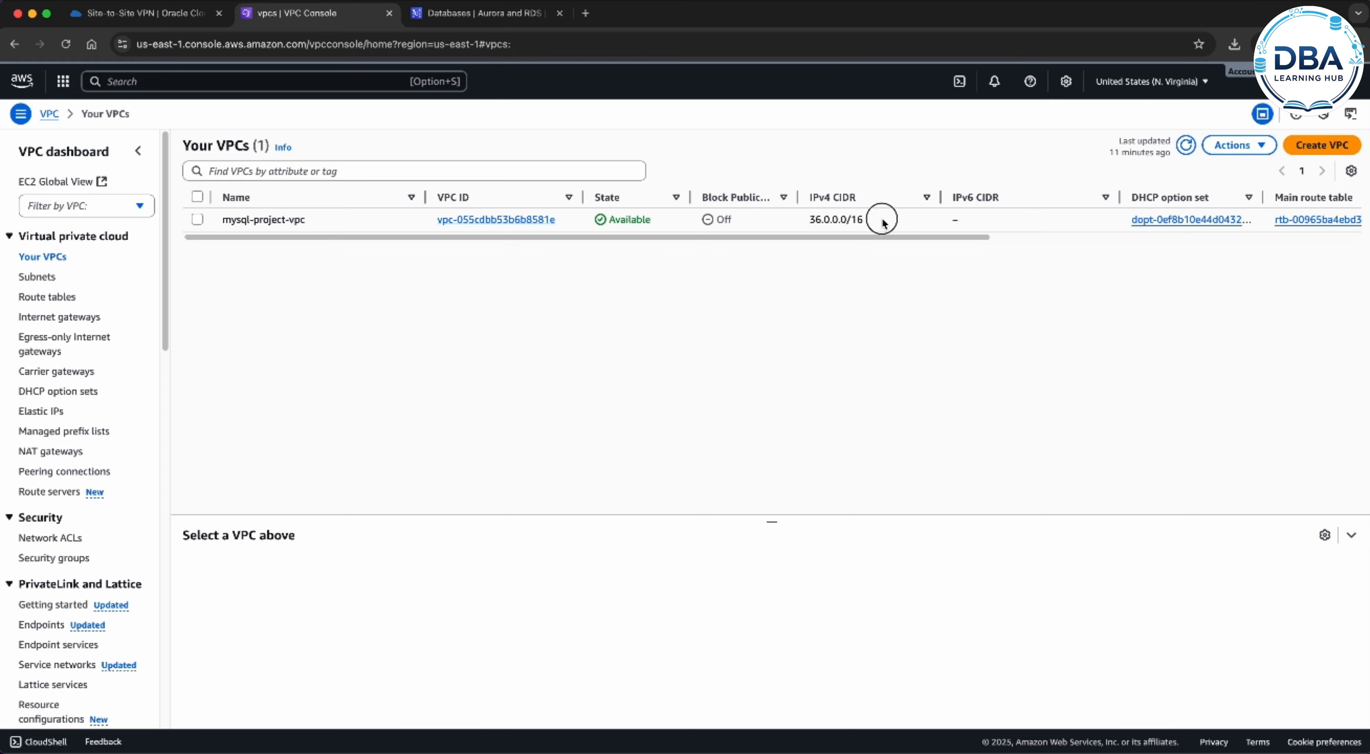
# Copy the AWS VPC CIDR 36.0.0.0/16 and add it as a static on-premises route.
pyautogui.tripleClick(845, 220)
pyautogui.hotkey('ctrl', 'c')
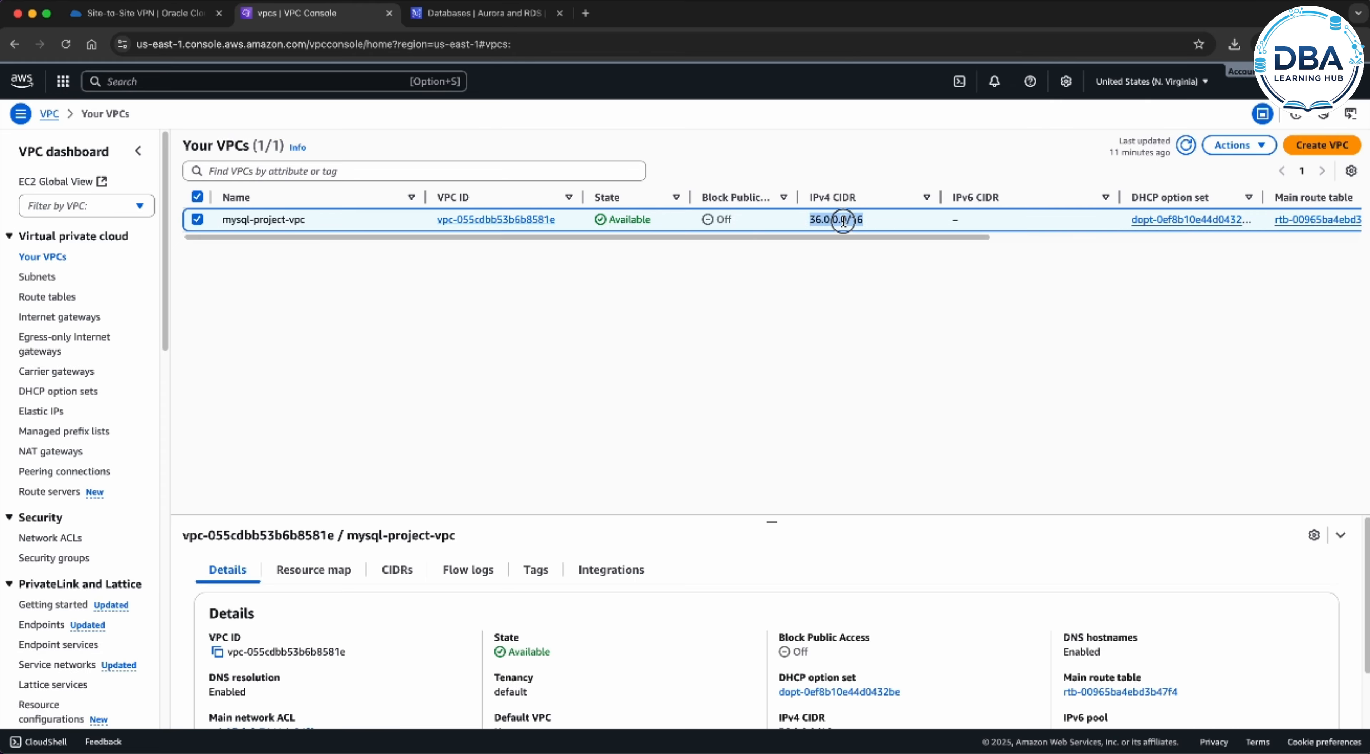
pyautogui.click(116, 9)
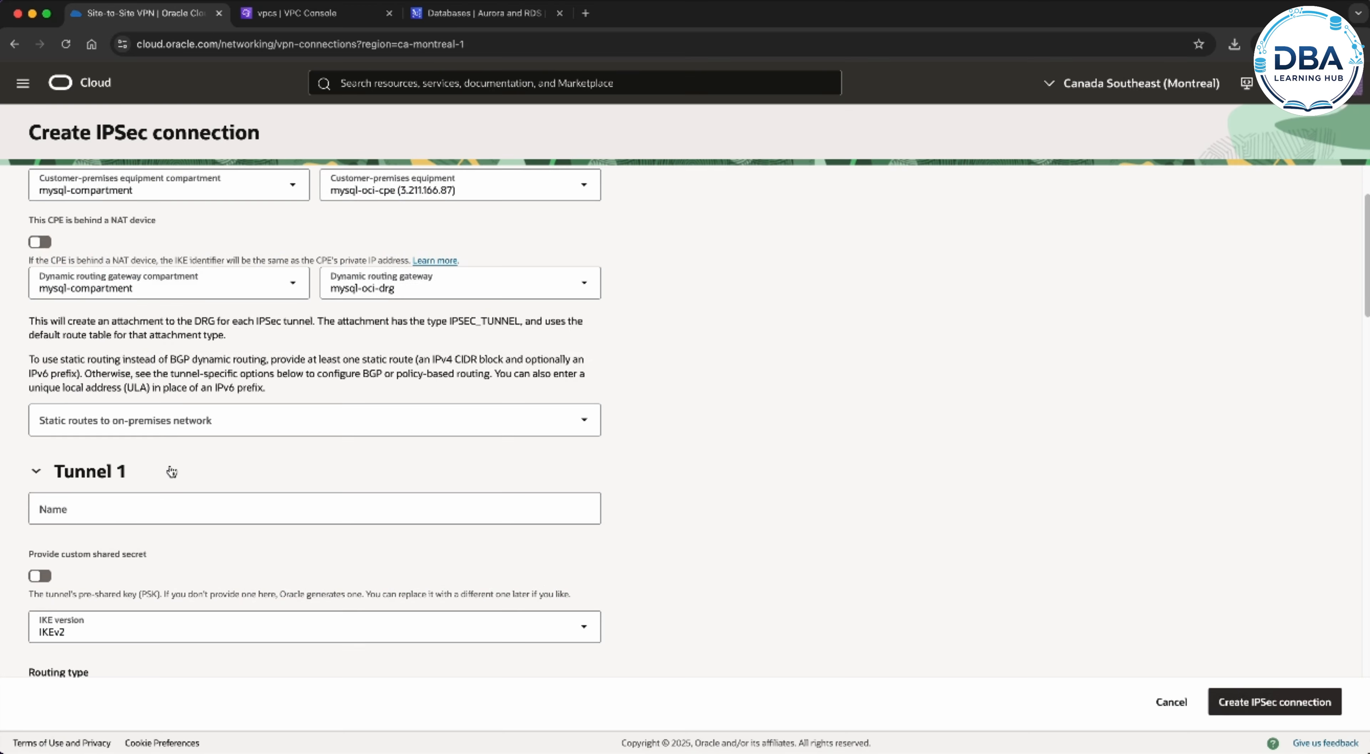
pyautogui.click(157, 423)
pyautogui.hotkey('ctrl', 'v')
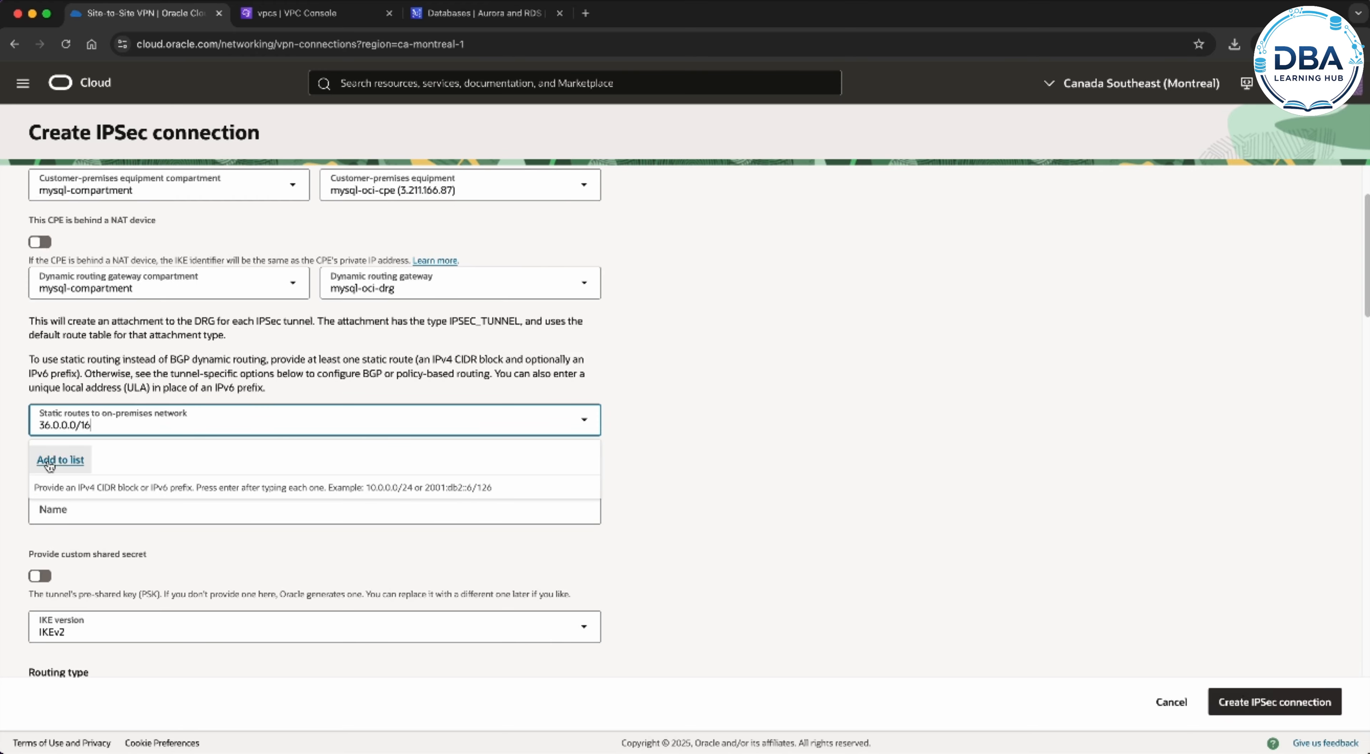
pyautogui.click(61, 466)
pyautogui.scroll(-1, 464, 442)
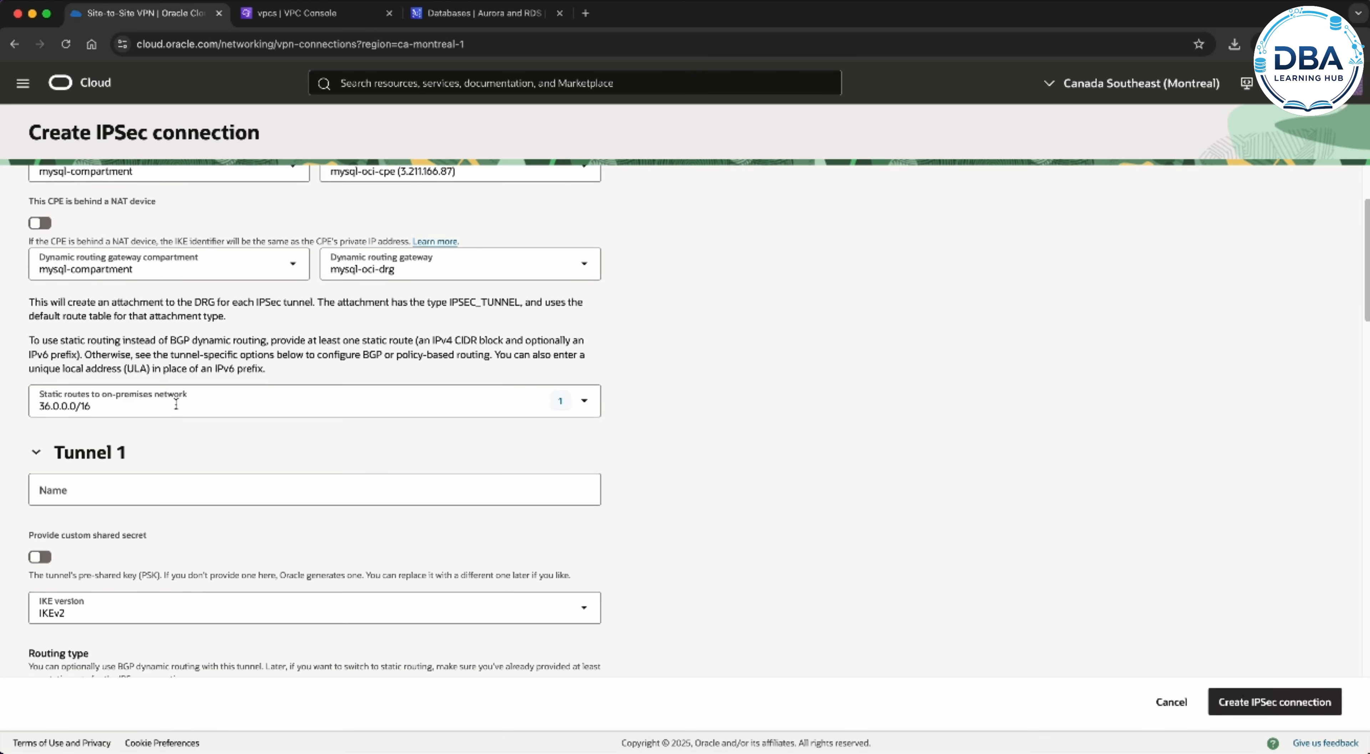
pyautogui.scroll(-1, 96, 551)
# Enable a custom shared secret for Tunnel 1, then switch away from the browser.
pyautogui.click(40, 541)
pyautogui.scroll(-5, 43, 532)
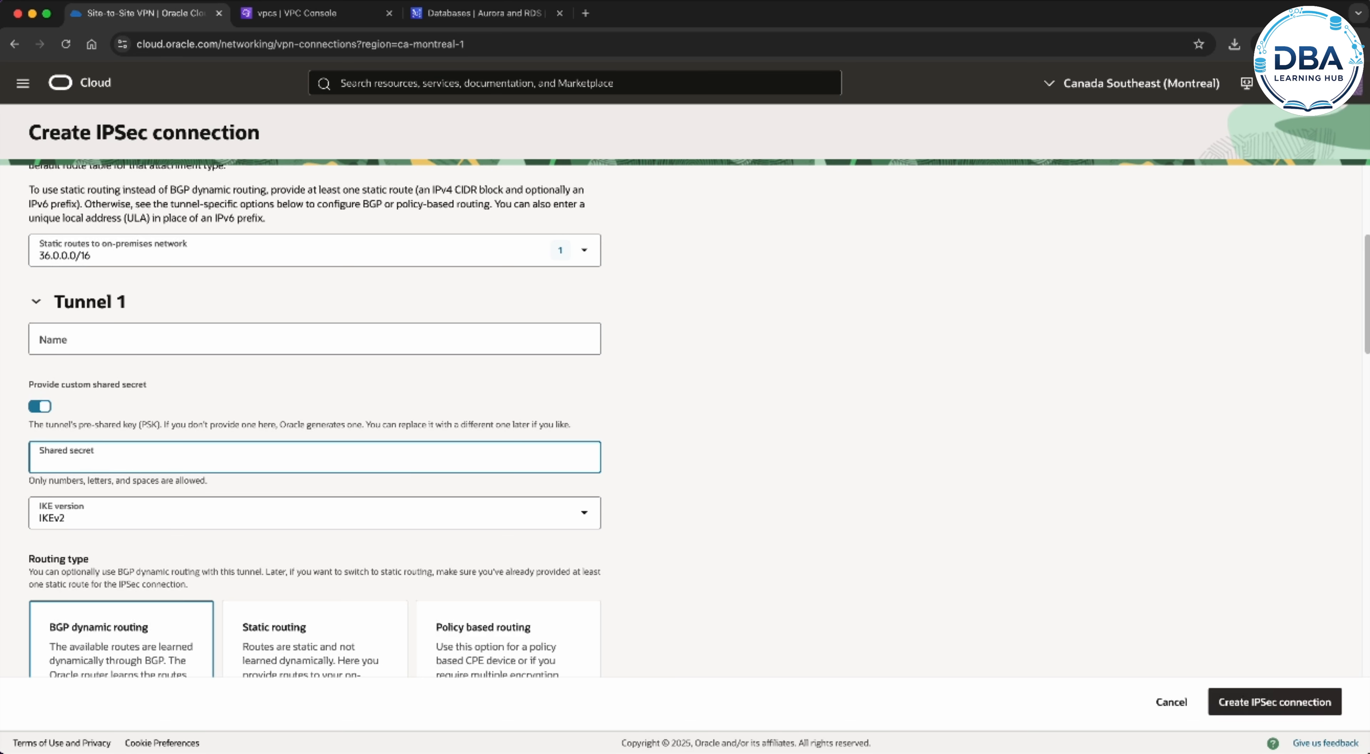
pyautogui.press('super+Tab')
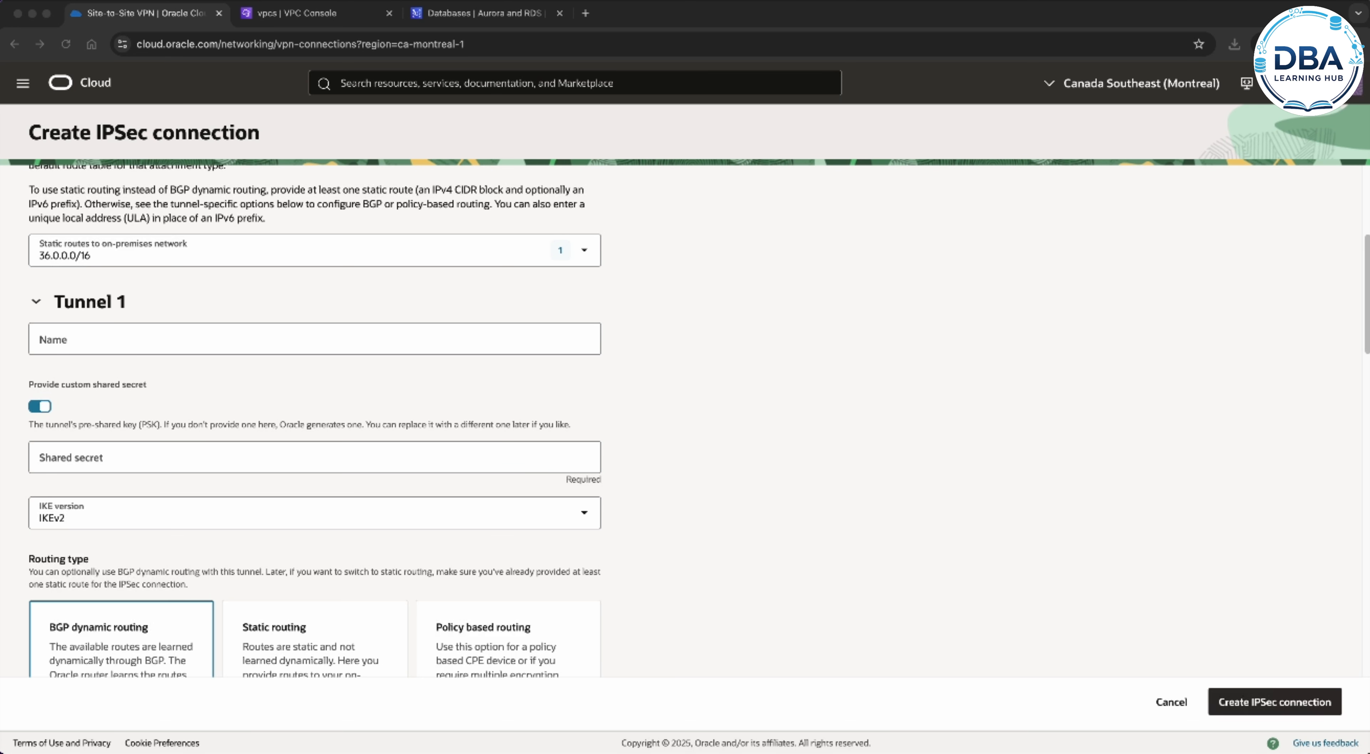
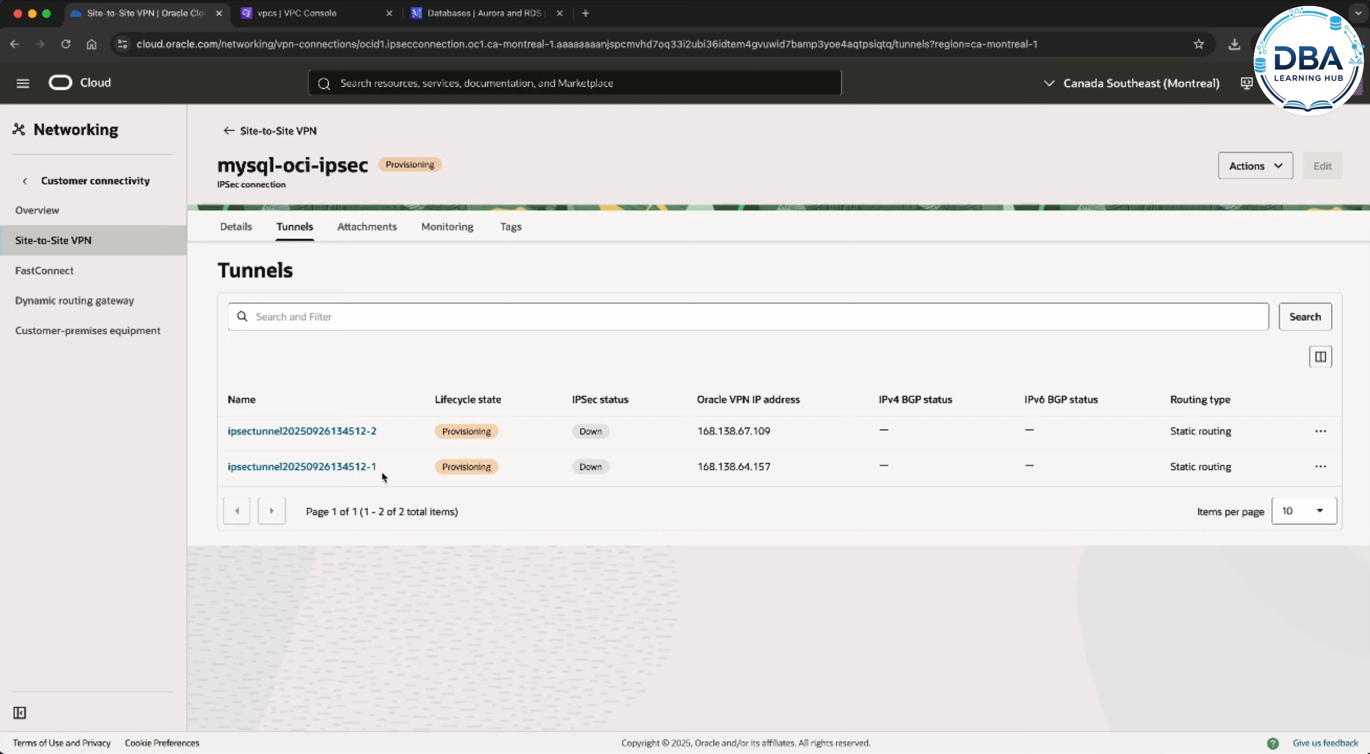
pyautogui.moveTo(756, 465); pyautogui.dragTo(697, 468)
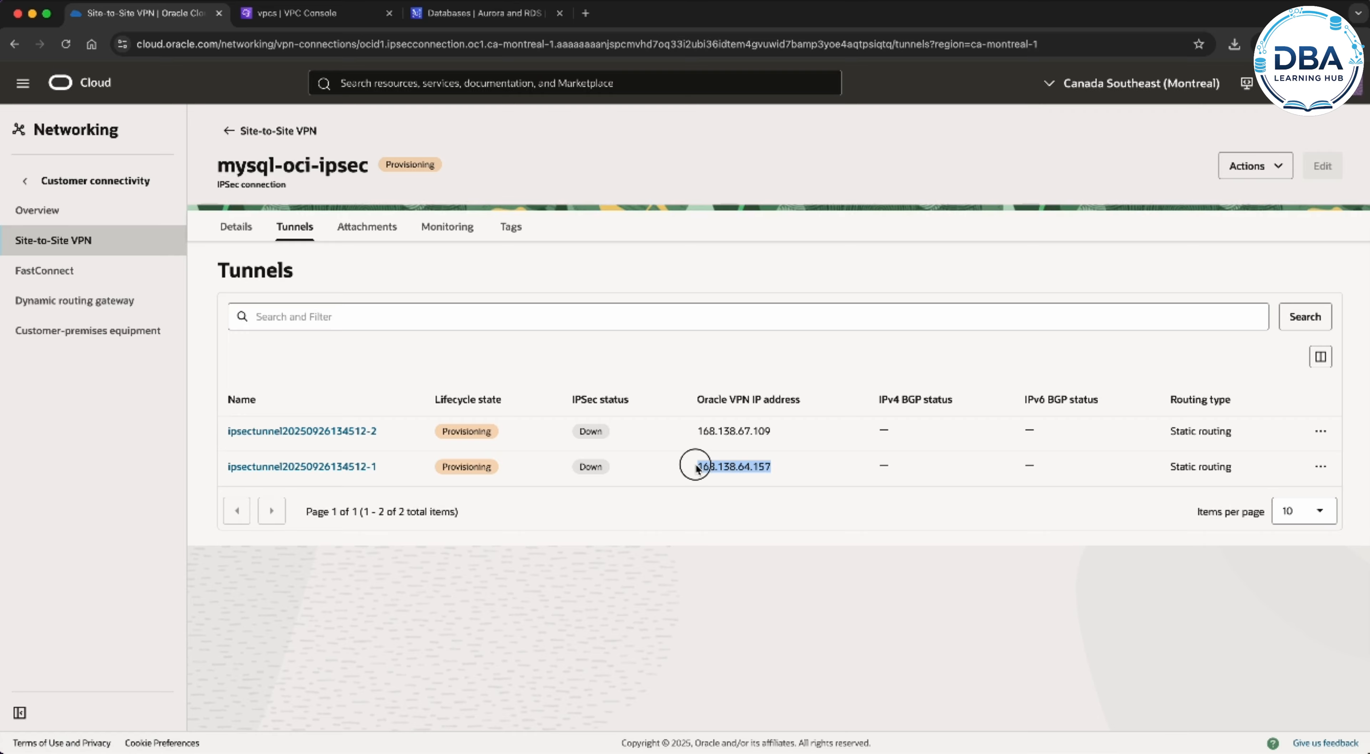
pyautogui.click(540, 365)
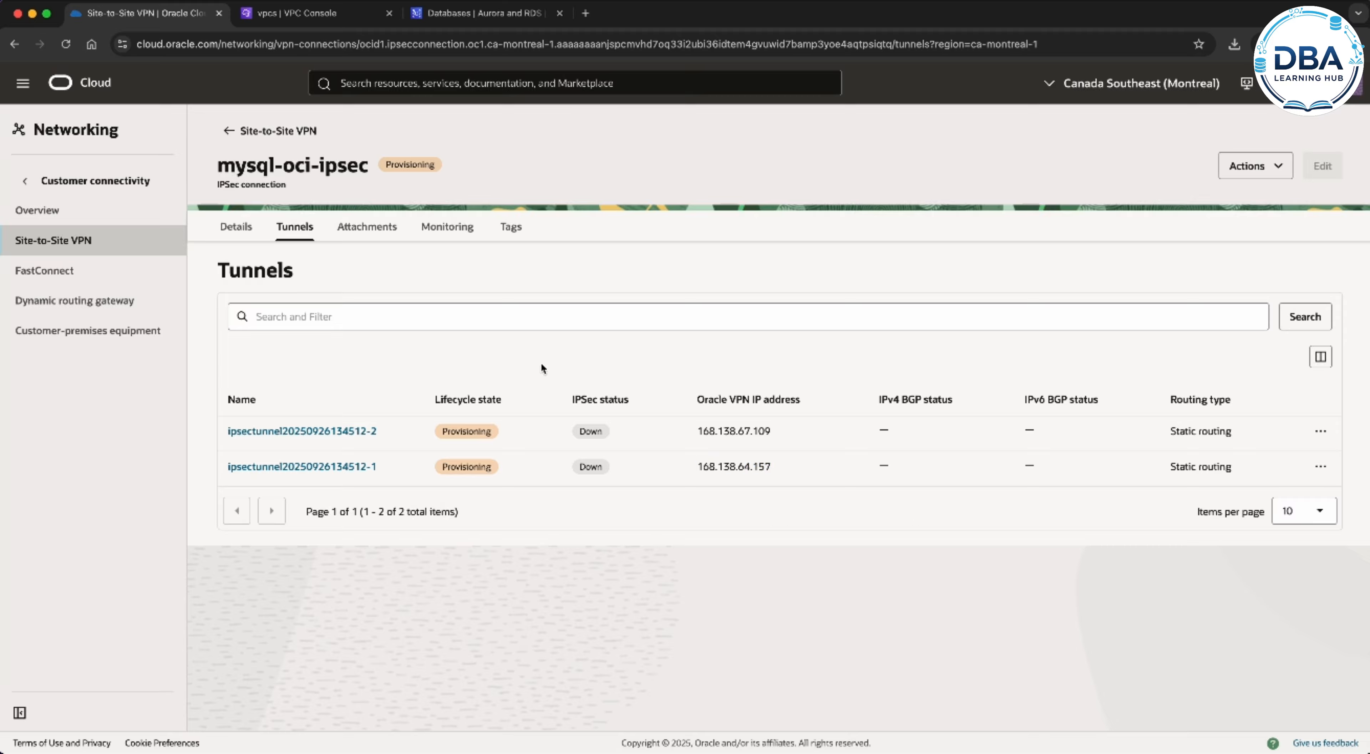
pyautogui.moveTo(789, 475); pyautogui.dragTo(695, 468)
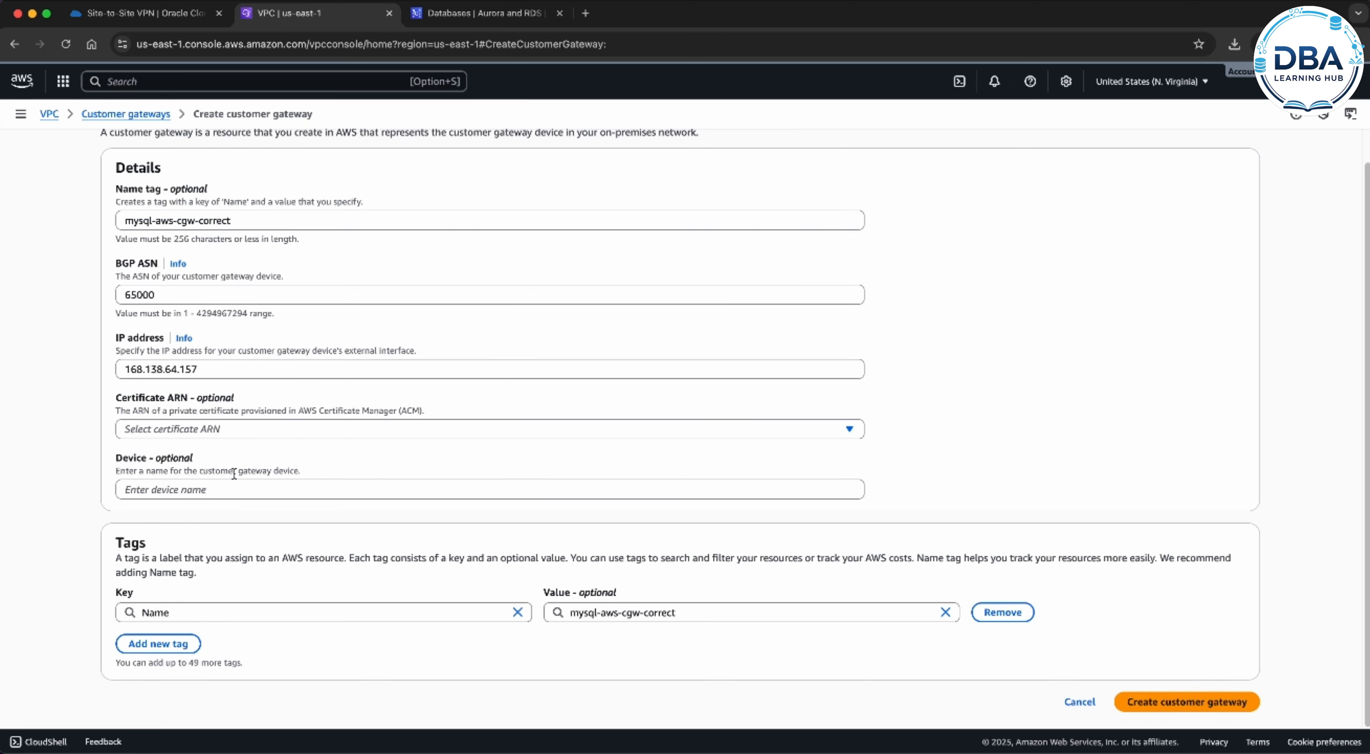
# Submit customer gateway mysql-aws-cgw-correct with ASN 65000 and IP 168.138.64.157.
pyautogui.scroll(-2, 1136, 611)
pyautogui.click(1207, 702)
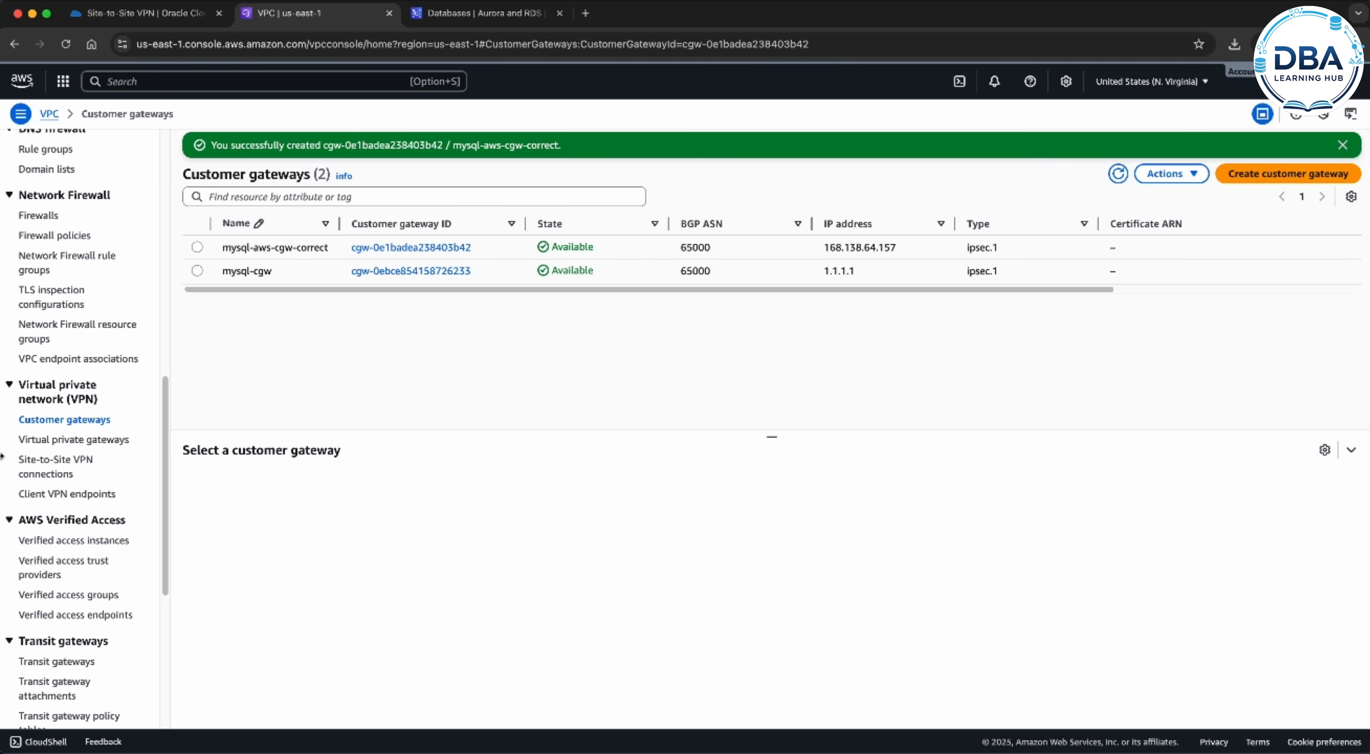
# Review the mysql-vpn connection details and the virtual private gateways list.
pyautogui.click(55, 469)
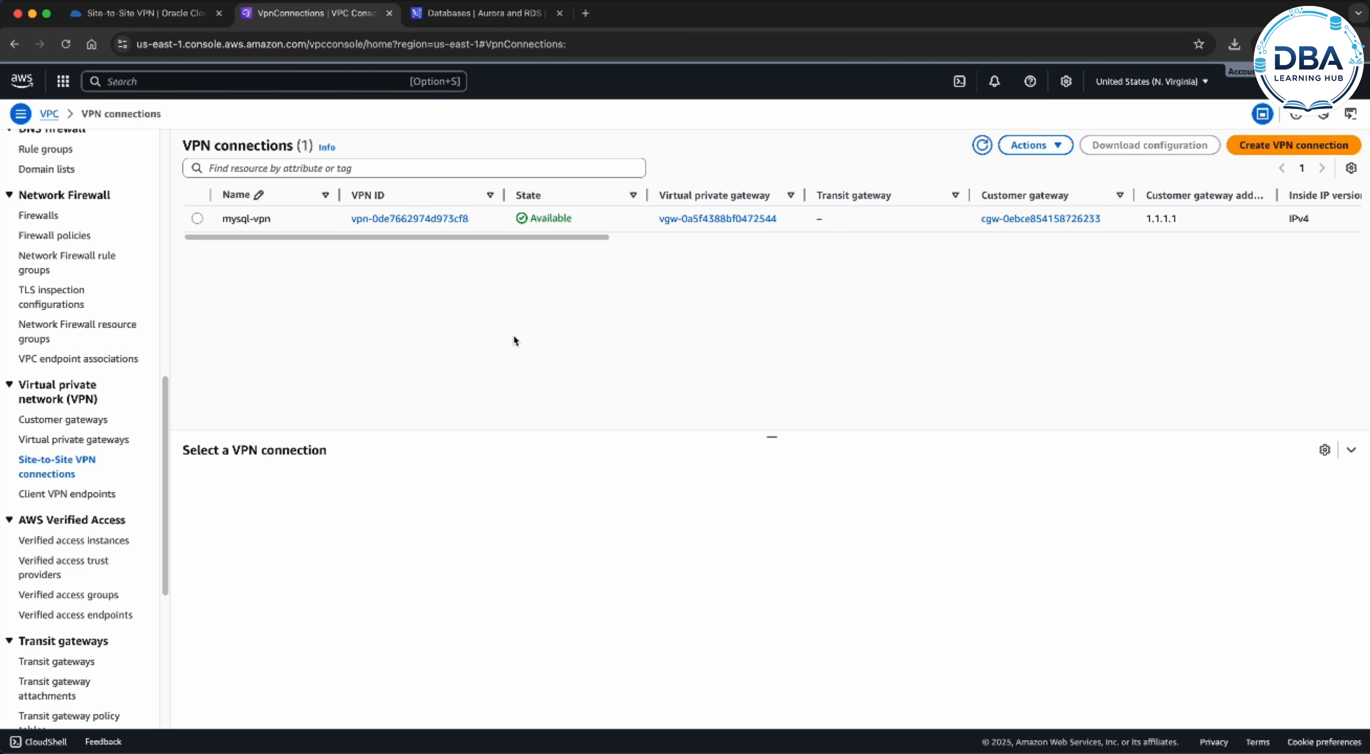
pyautogui.click(393, 221)
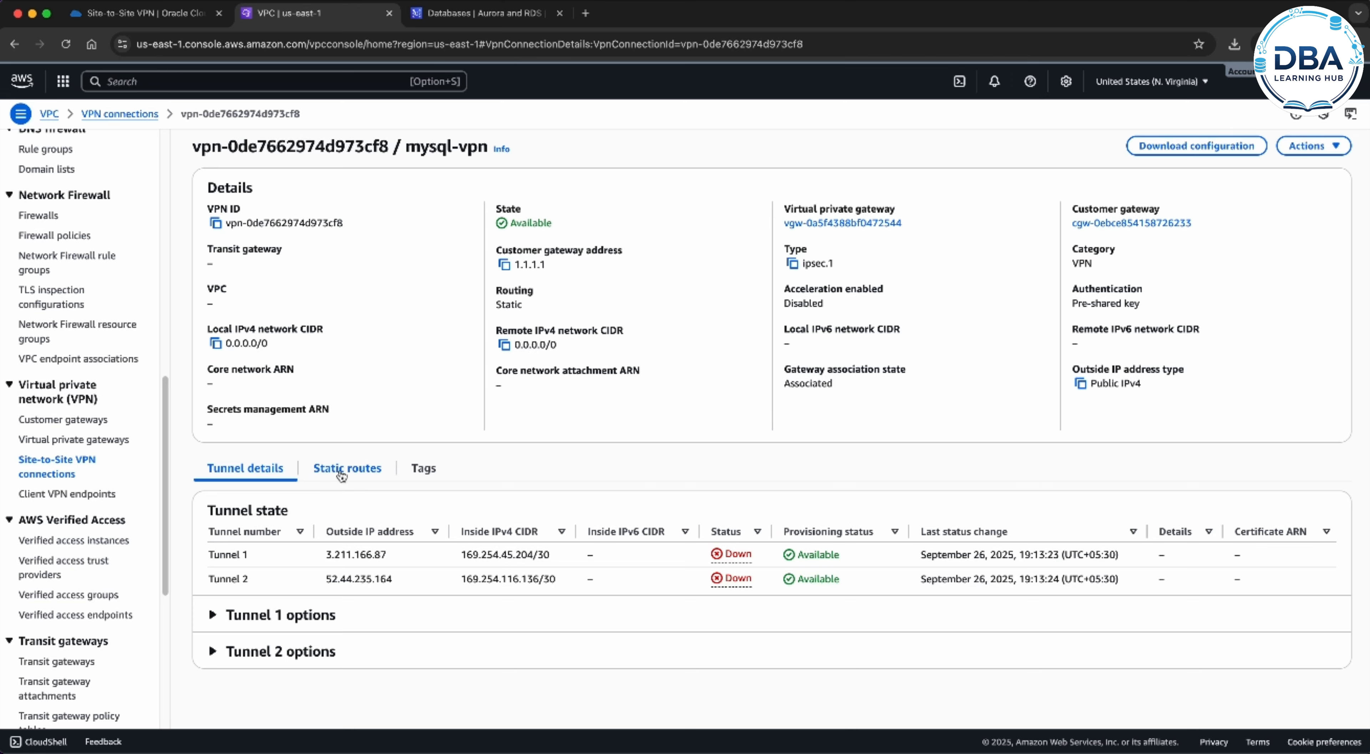
pyautogui.click(73, 444)
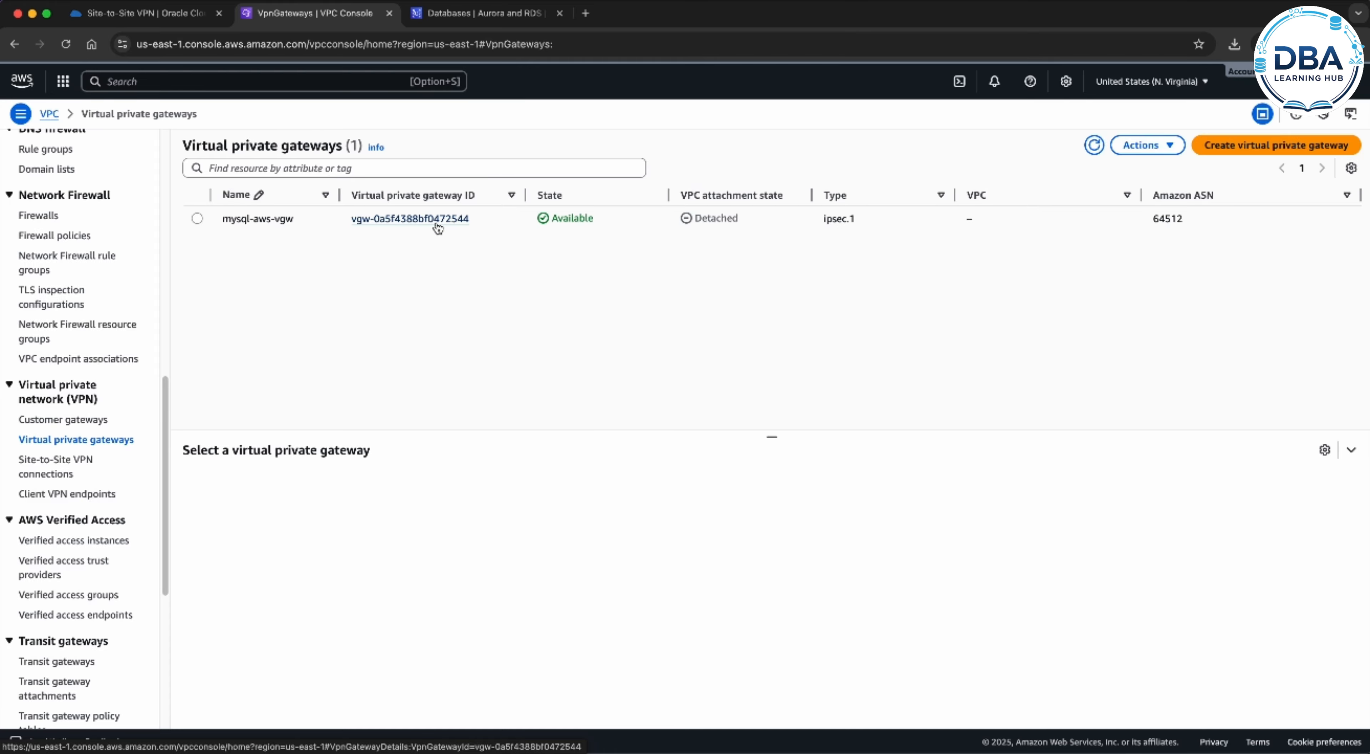
pyautogui.click(59, 461)
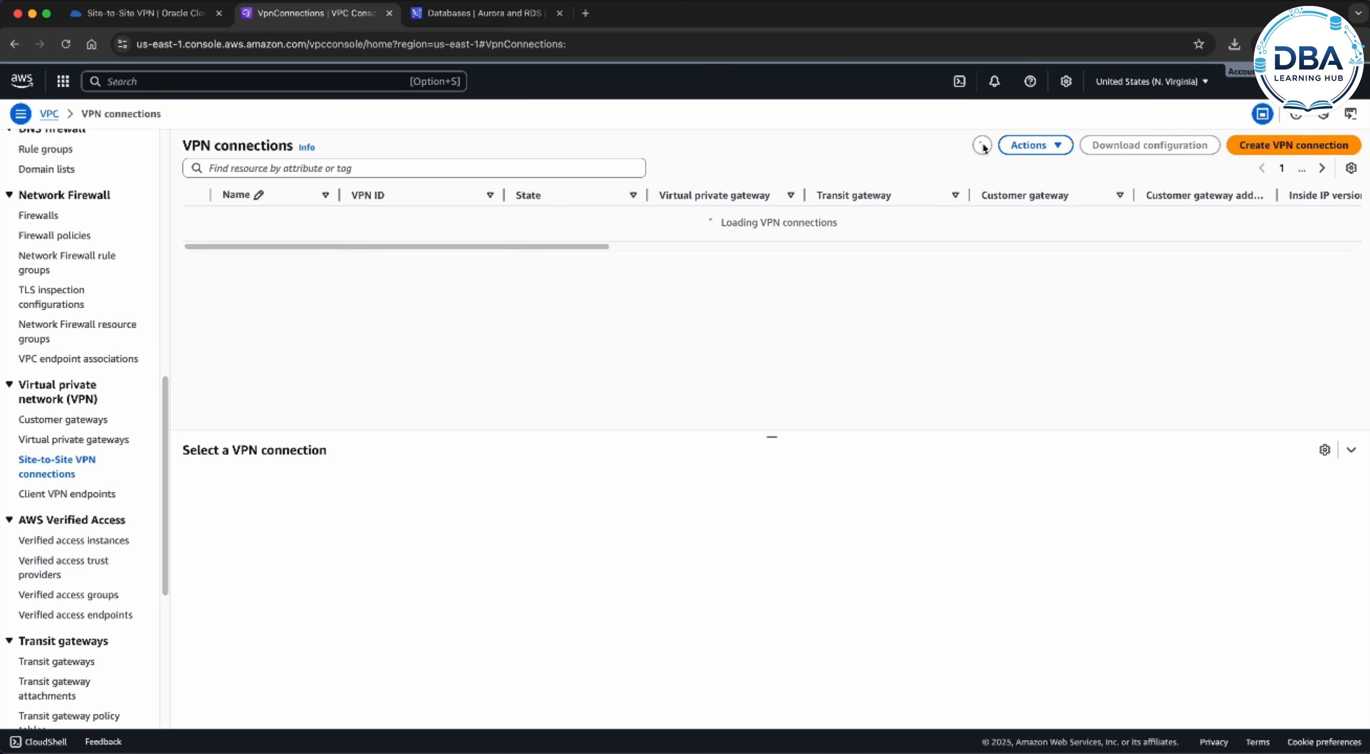
# Modify mysql-vpn to use customer gateway cgw-0e1badea238403b42 and save.
pyautogui.click(197, 219)
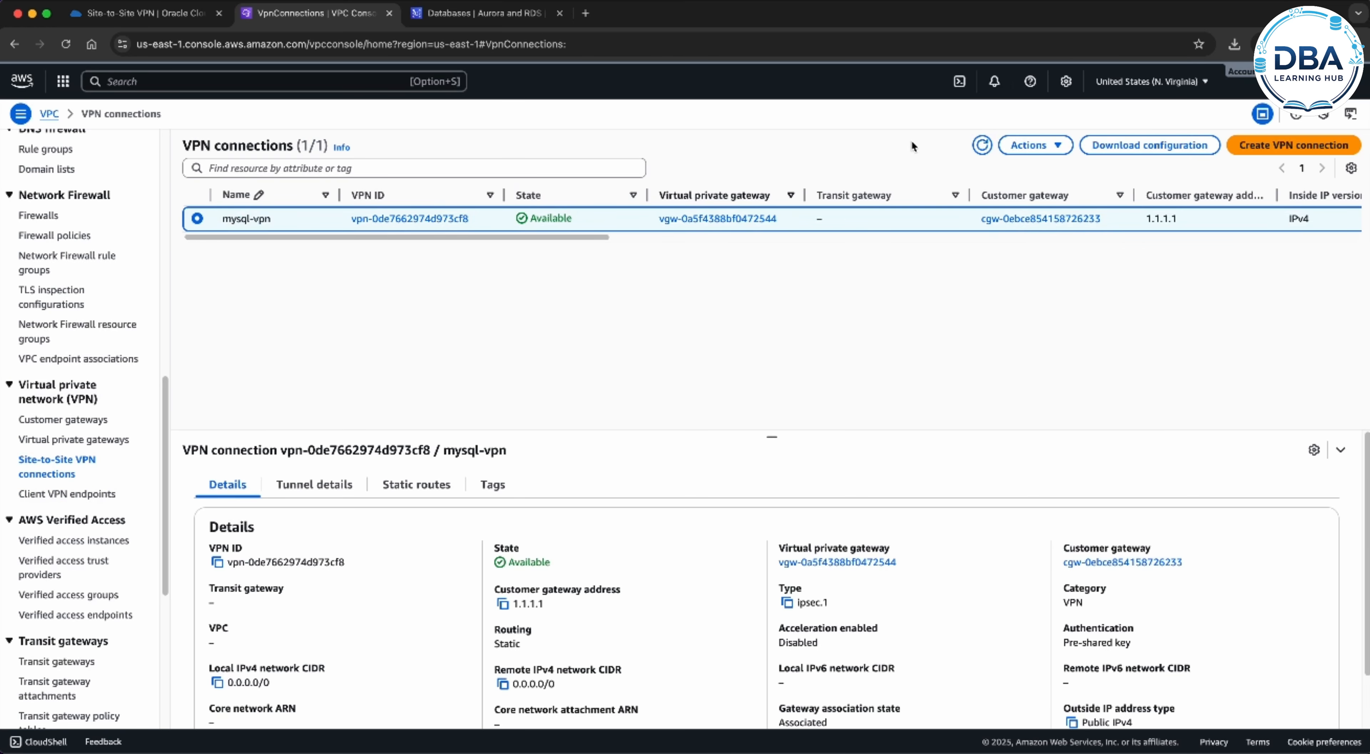
pyautogui.click(1026, 152)
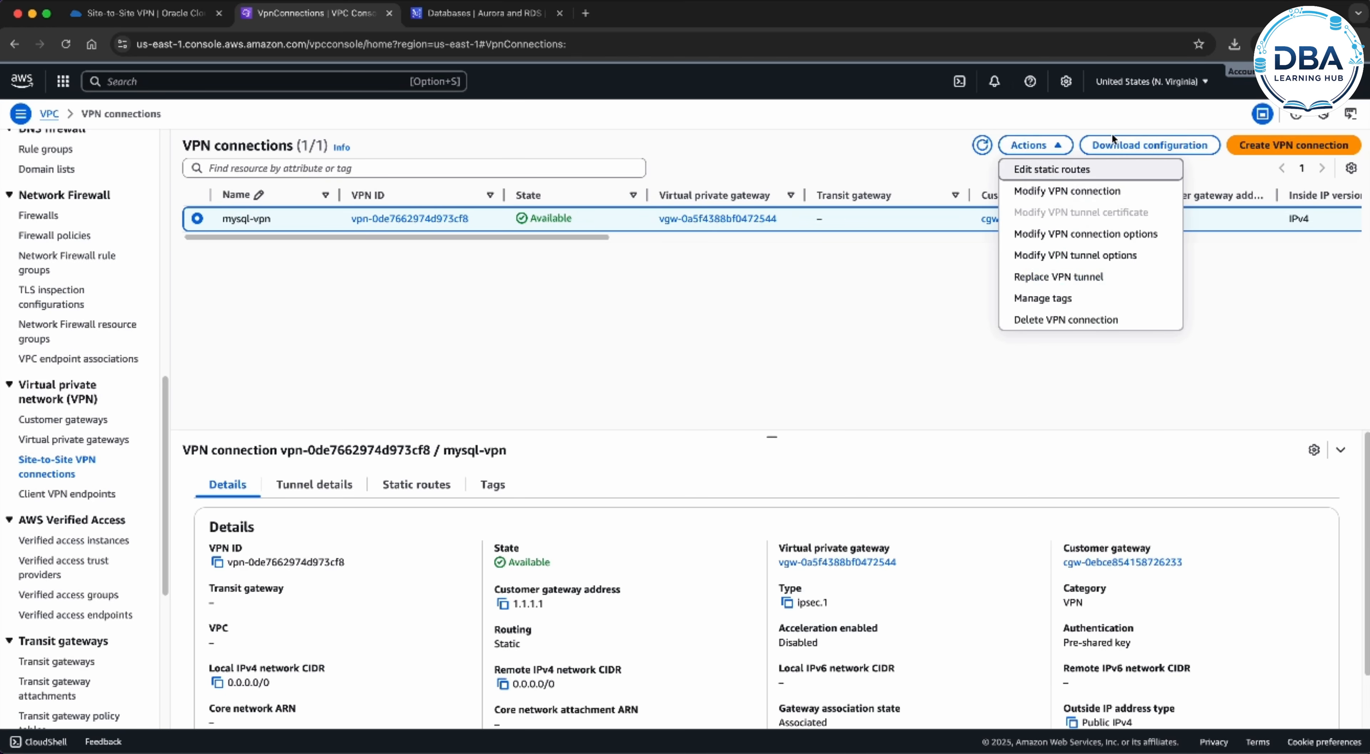
pyautogui.click(1102, 192)
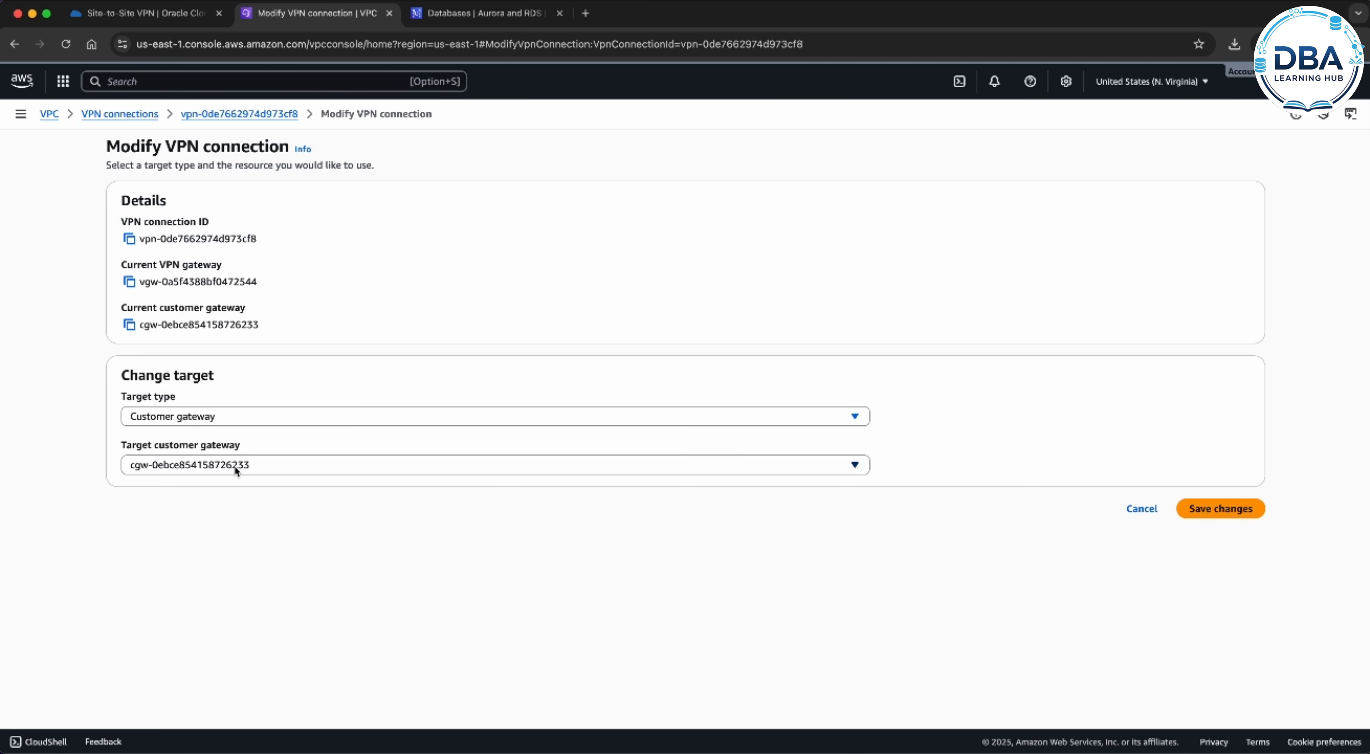
pyautogui.click(234, 466)
pyautogui.click(294, 521)
pyautogui.click(1221, 509)
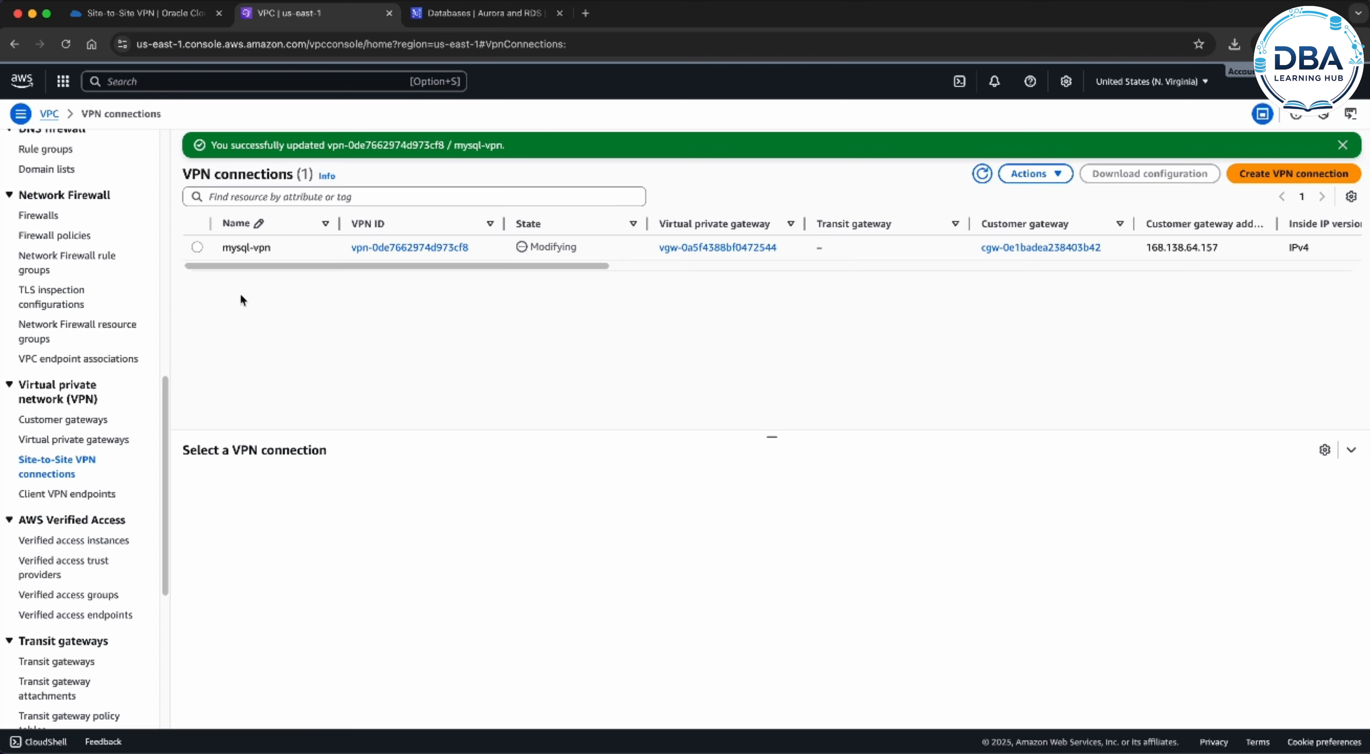
pyautogui.scroll(10, 101, 291)
# Add a blank third route row to mysql-project-rtb-public, then return to the Oracle console.
pyautogui.click(41, 298)
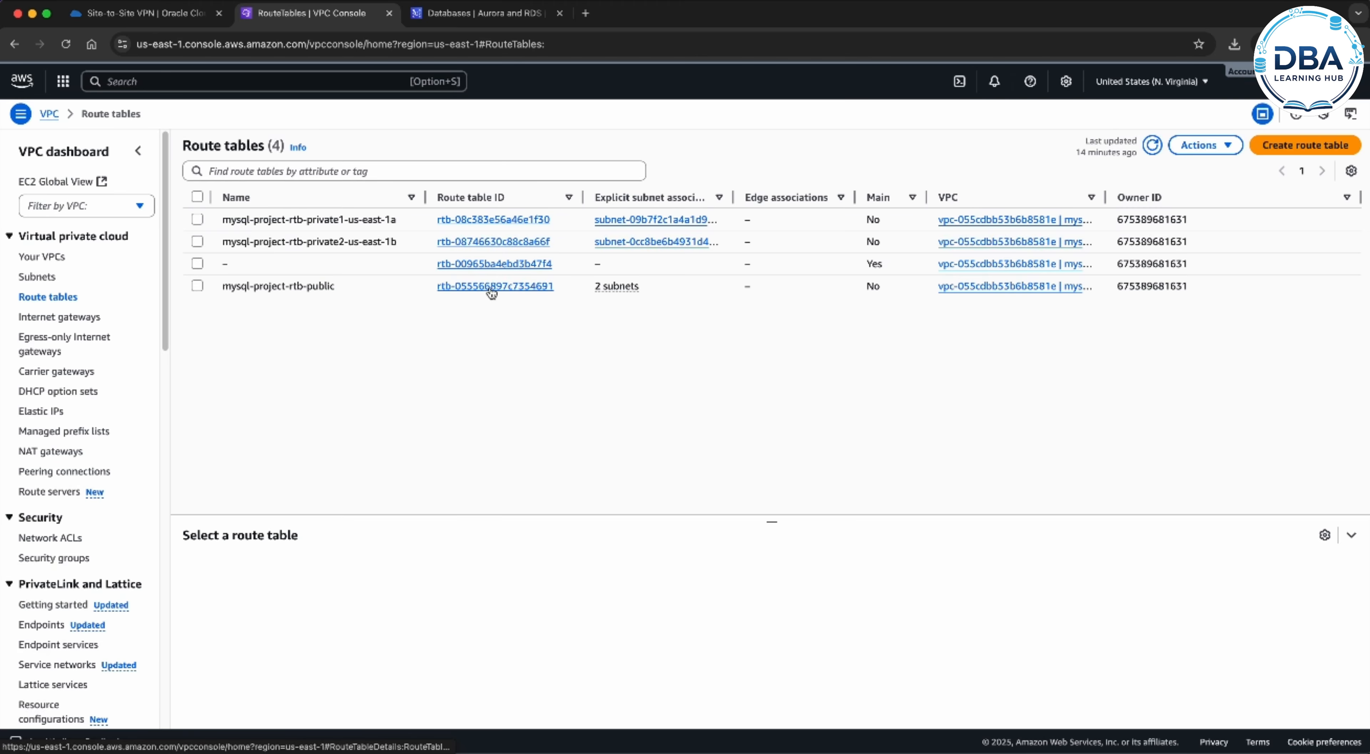
pyautogui.click(472, 290)
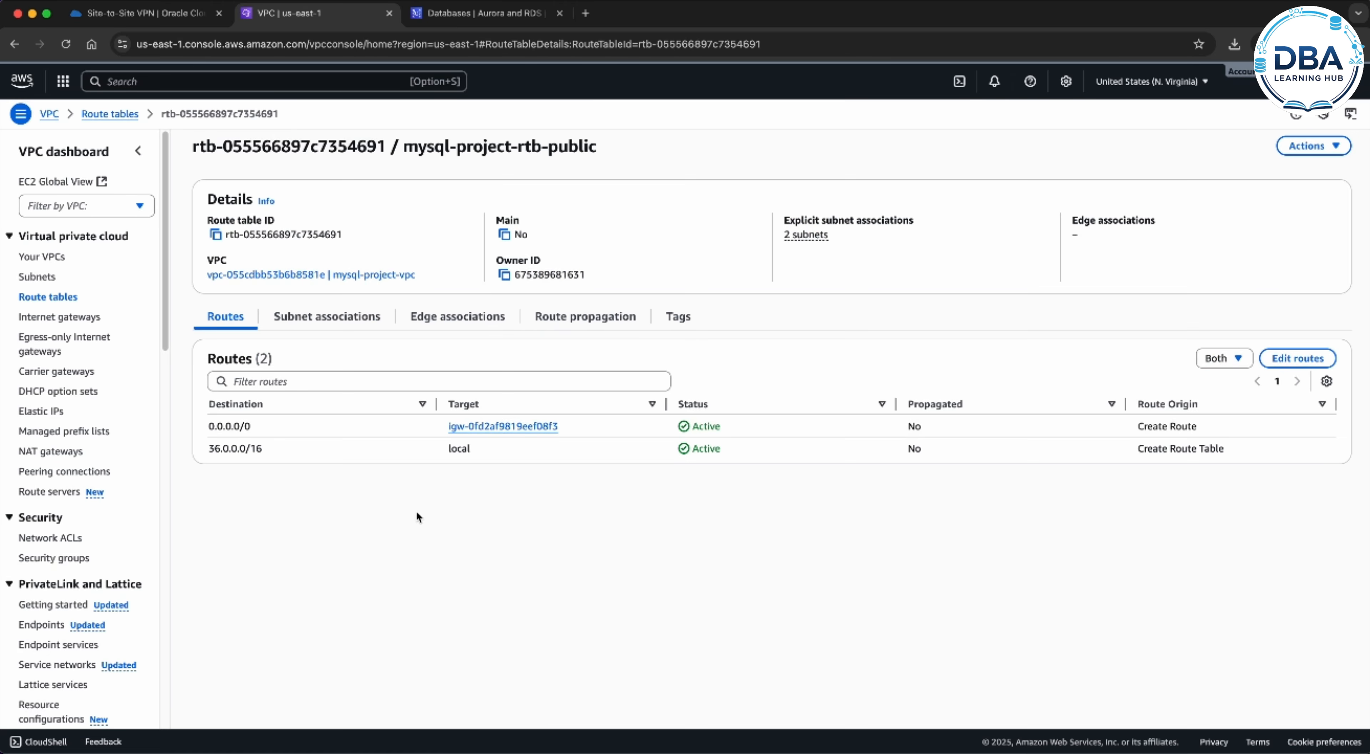
pyautogui.click(1294, 359)
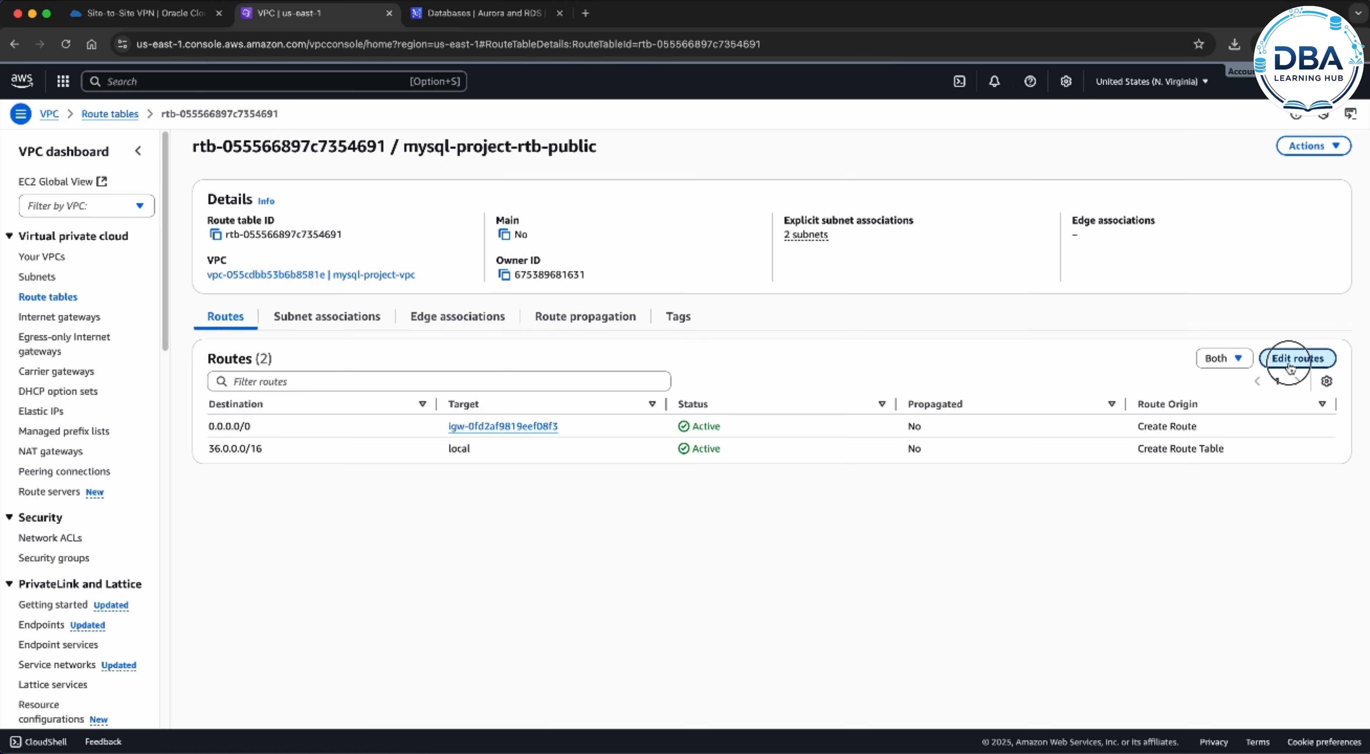
pyautogui.click(157, 326)
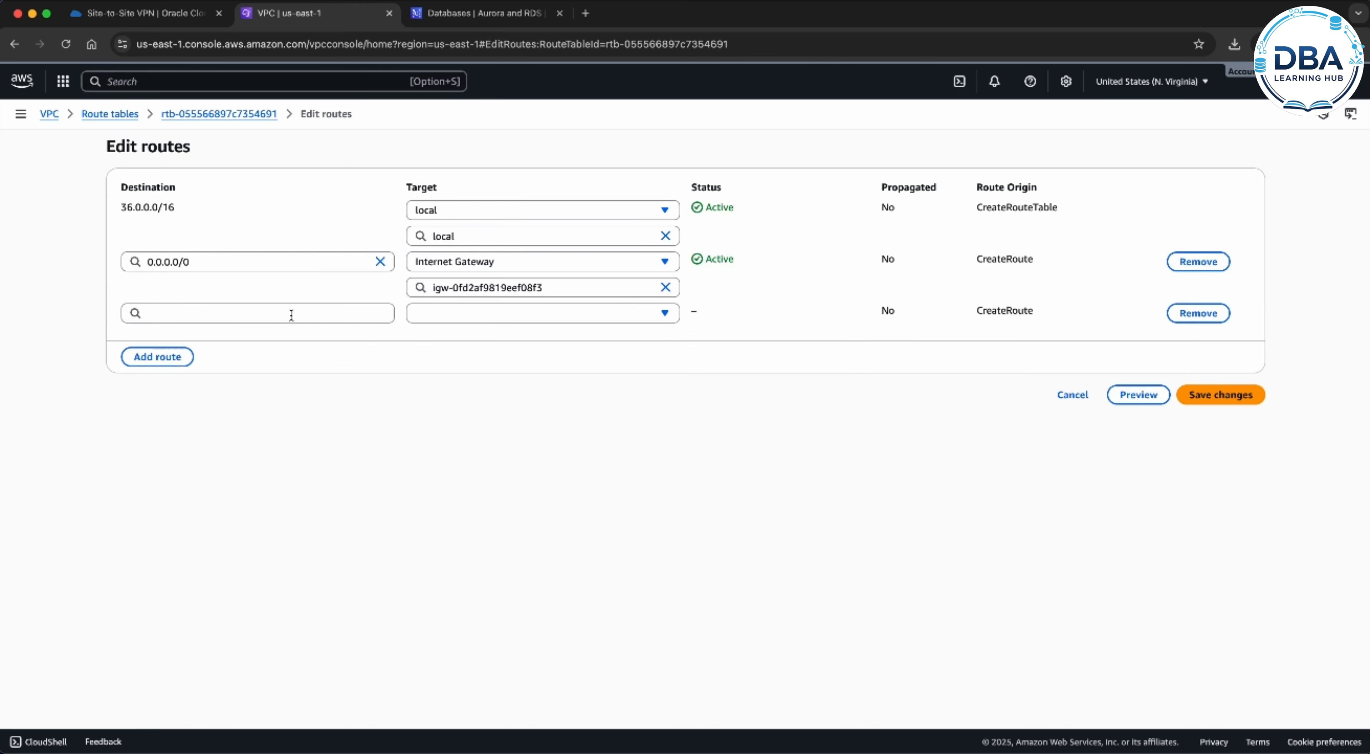
pyautogui.click(276, 313)
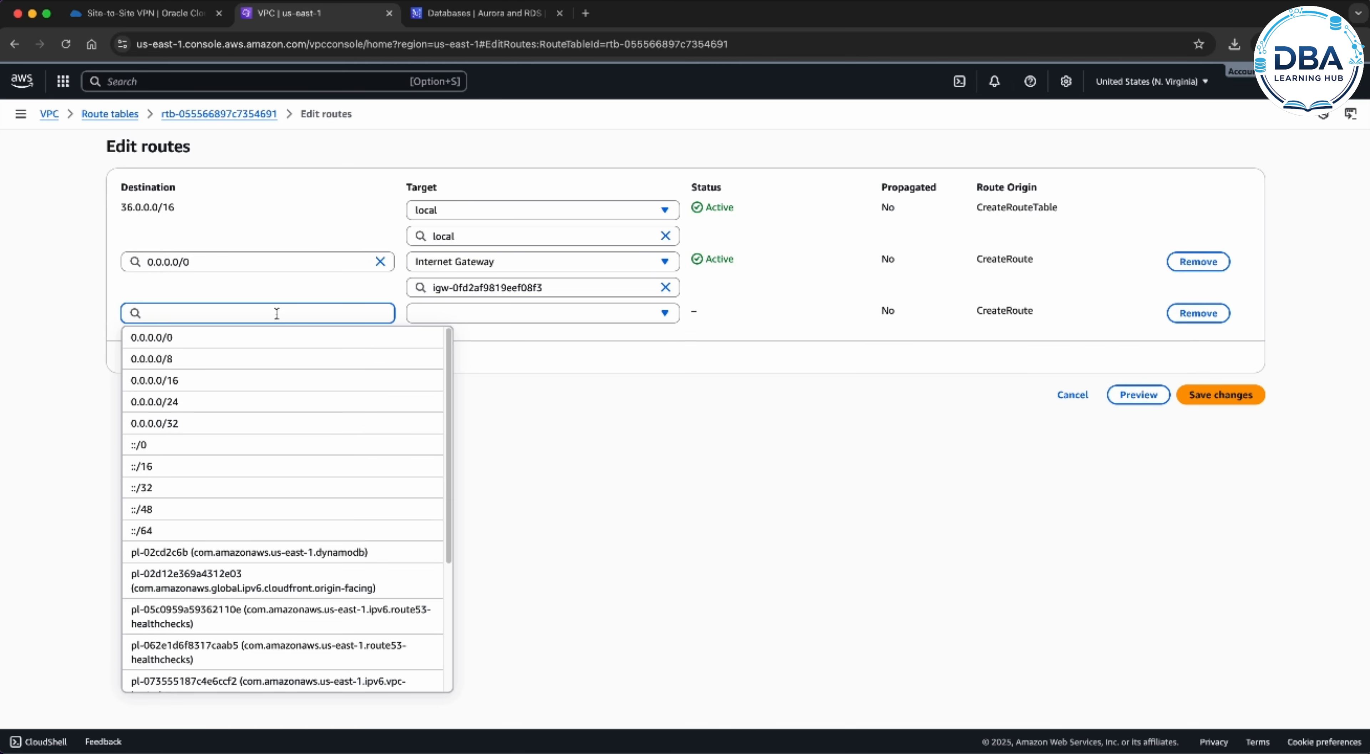
pyautogui.click(130, 16)
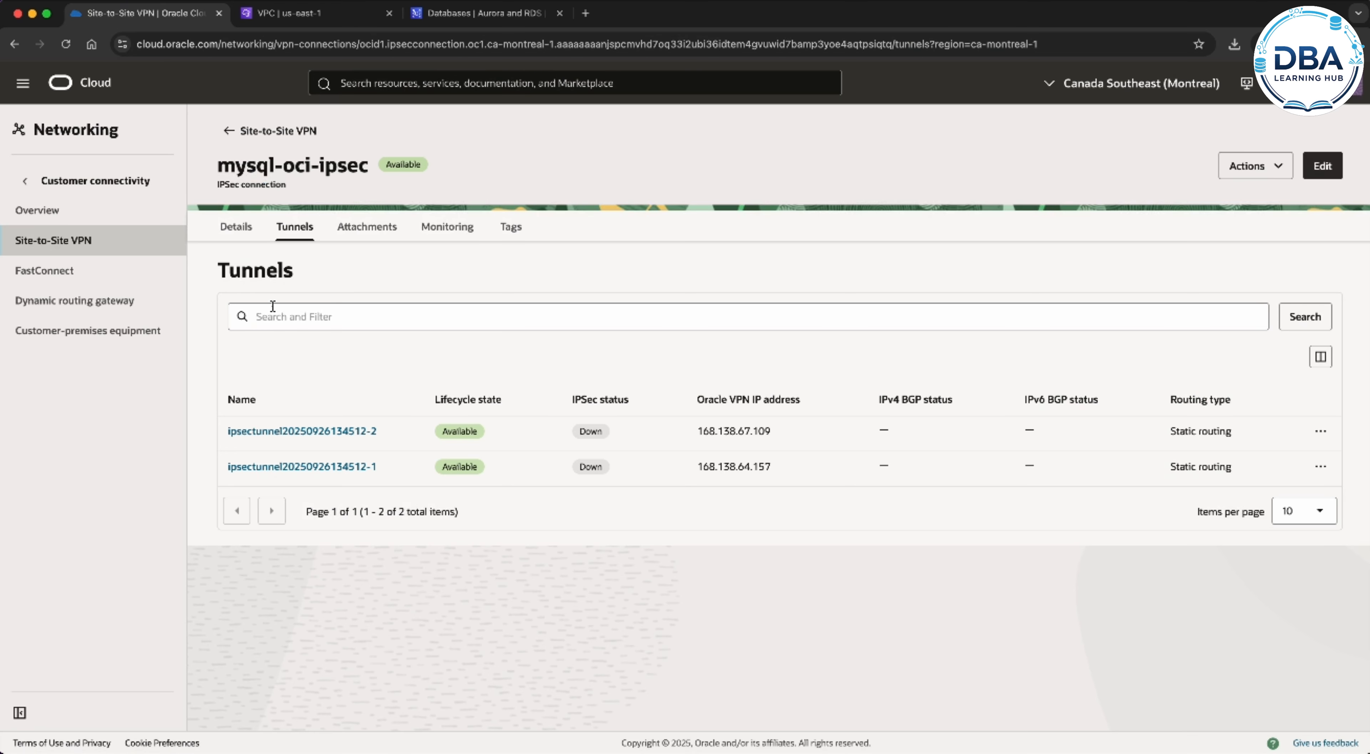
# Find mysql-oci-vcn via the 'vcn' search and copy its CIDR 46.0.0.0/16.
pyautogui.click(366, 85)
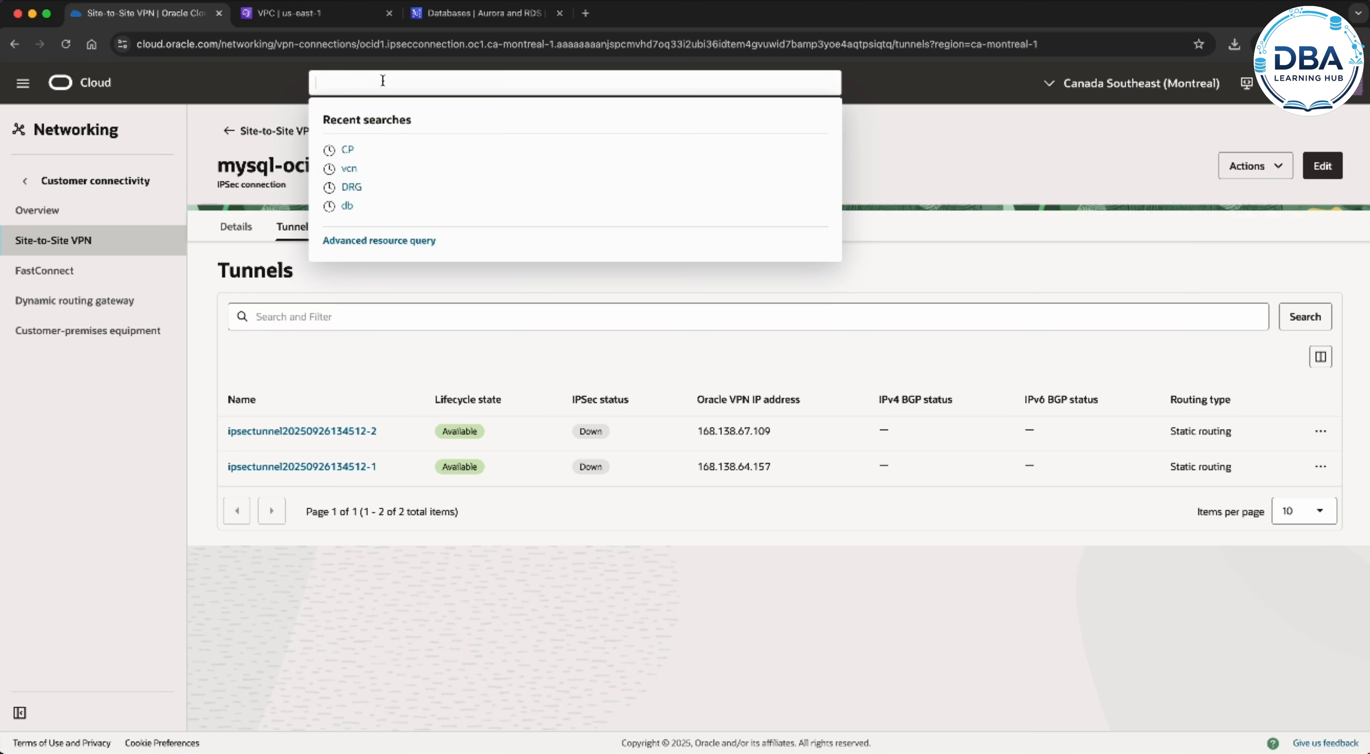
pyautogui.click(358, 171)
pyautogui.click(649, 150)
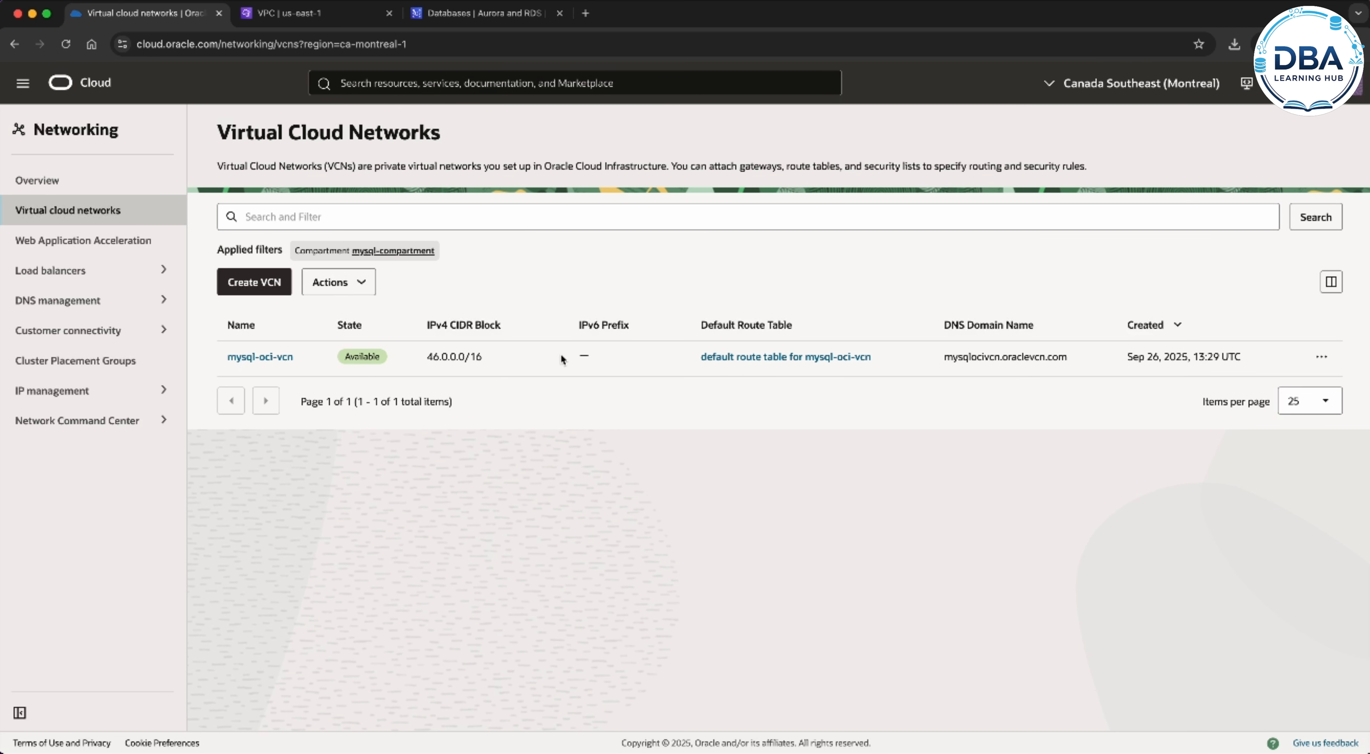
pyautogui.moveTo(515, 357); pyautogui.dragTo(426, 357)
pyautogui.press('super+c')
# Paste 46.0.0.0/16 as the route destination and target a virtual private gateway.
pyautogui.click(314, 13)
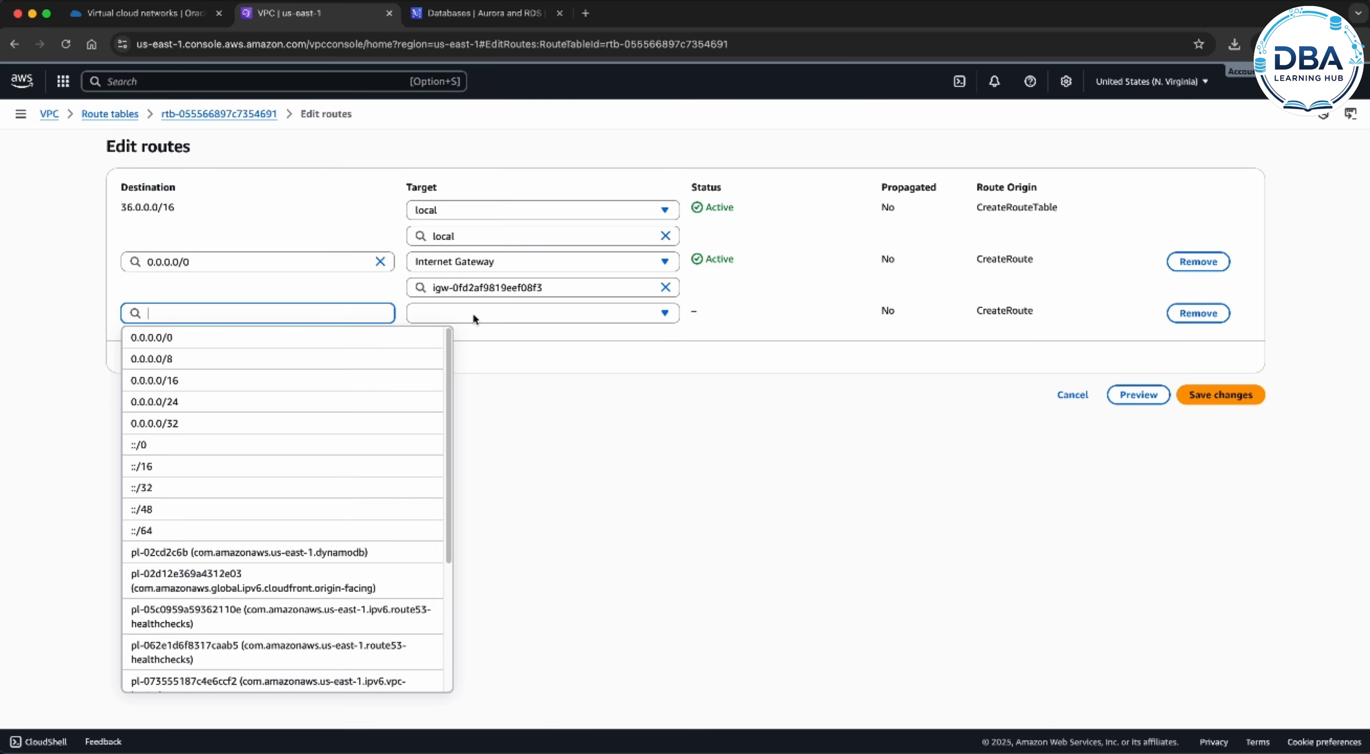
pyautogui.press('super+v')
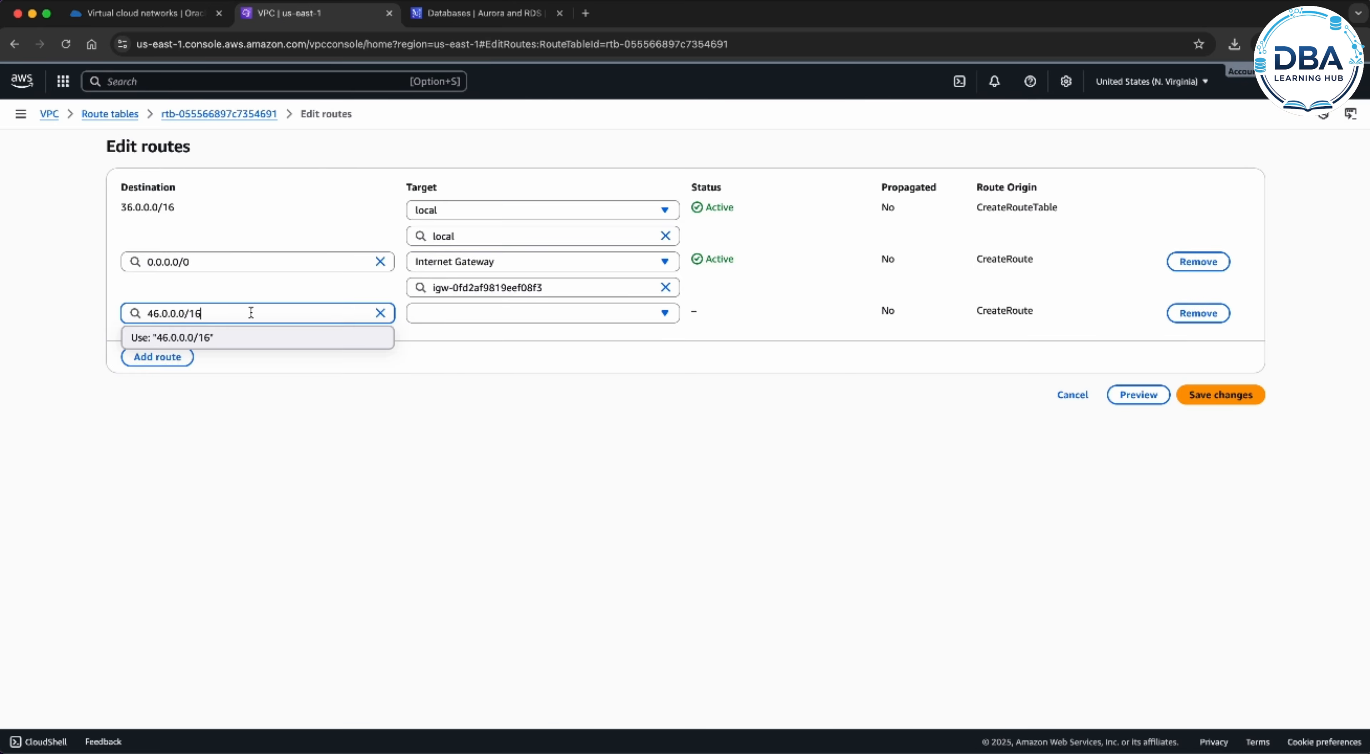
pyautogui.click(187, 338)
pyautogui.click(572, 316)
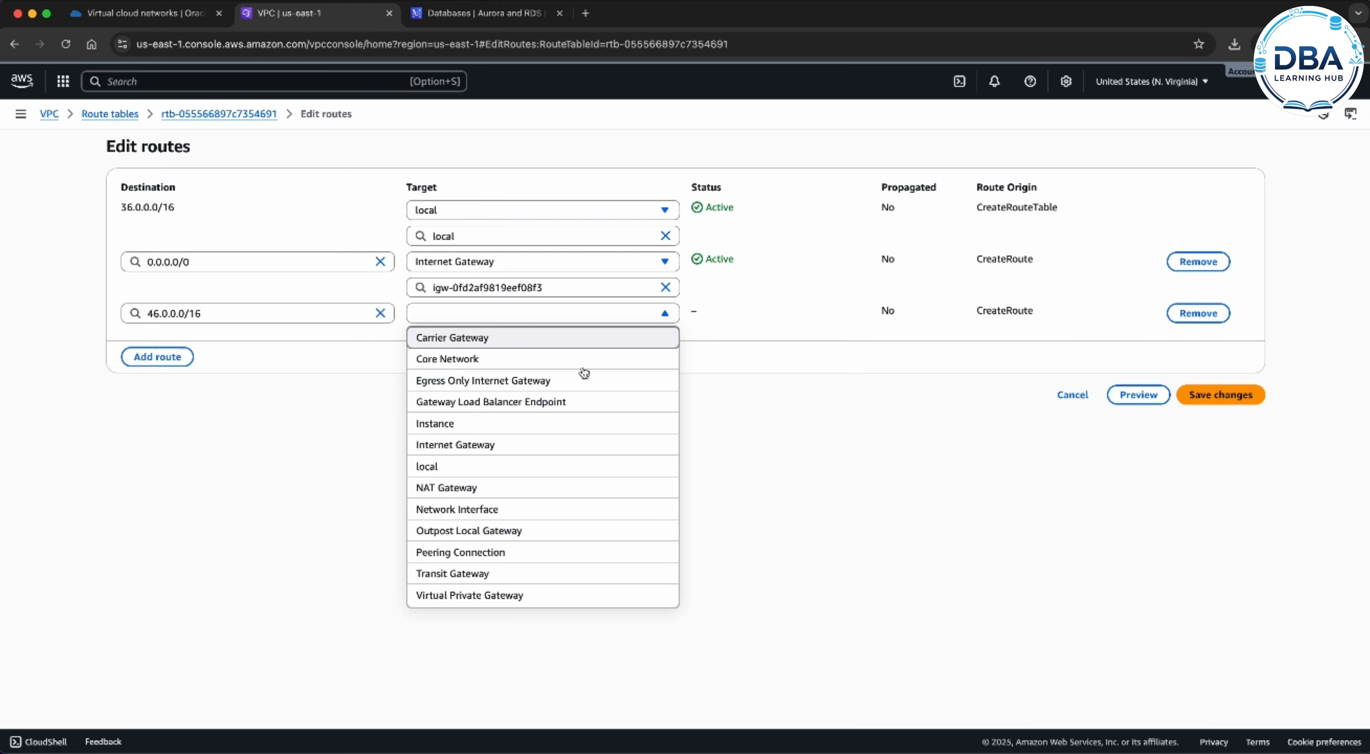
pyautogui.click(485, 595)
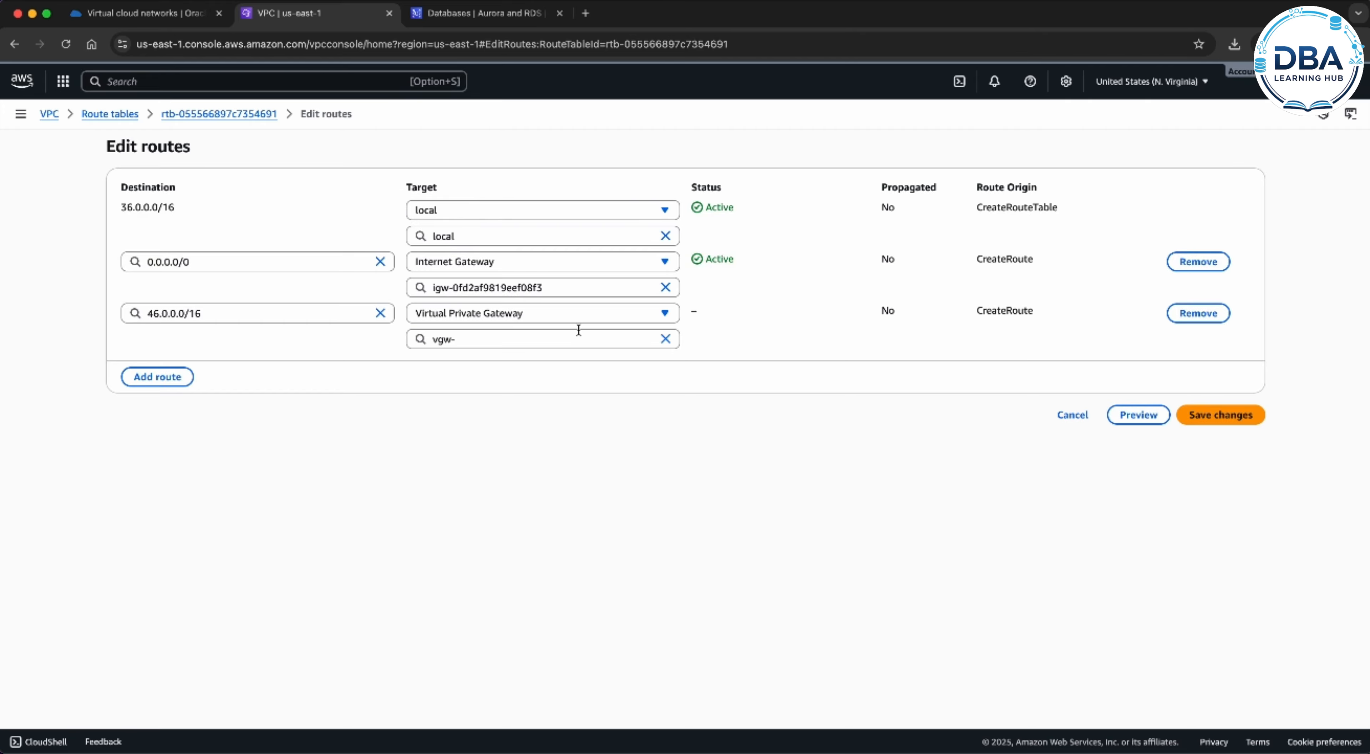
# Try looking up the gateway ID, then reselect Virtual Private Gateway as the target.
pyautogui.click(563, 344)
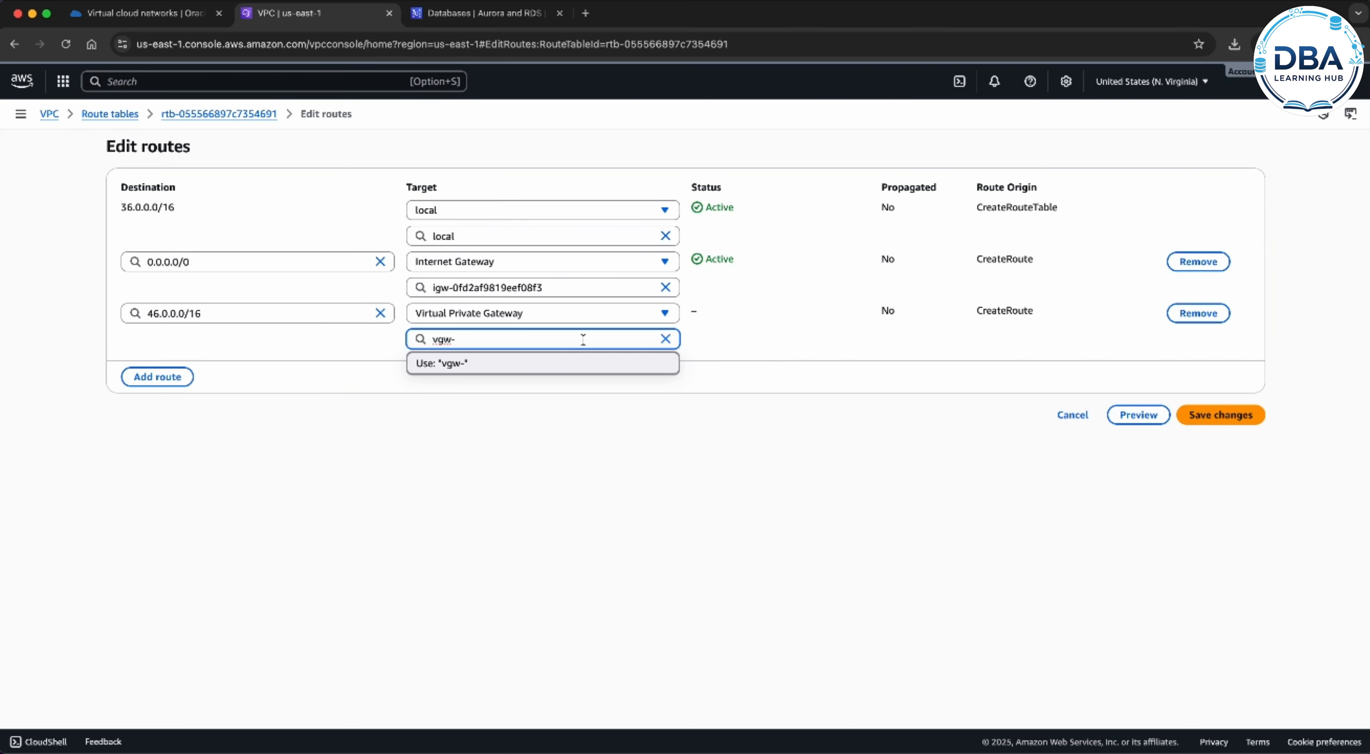
pyautogui.click(596, 406)
pyautogui.click(578, 340)
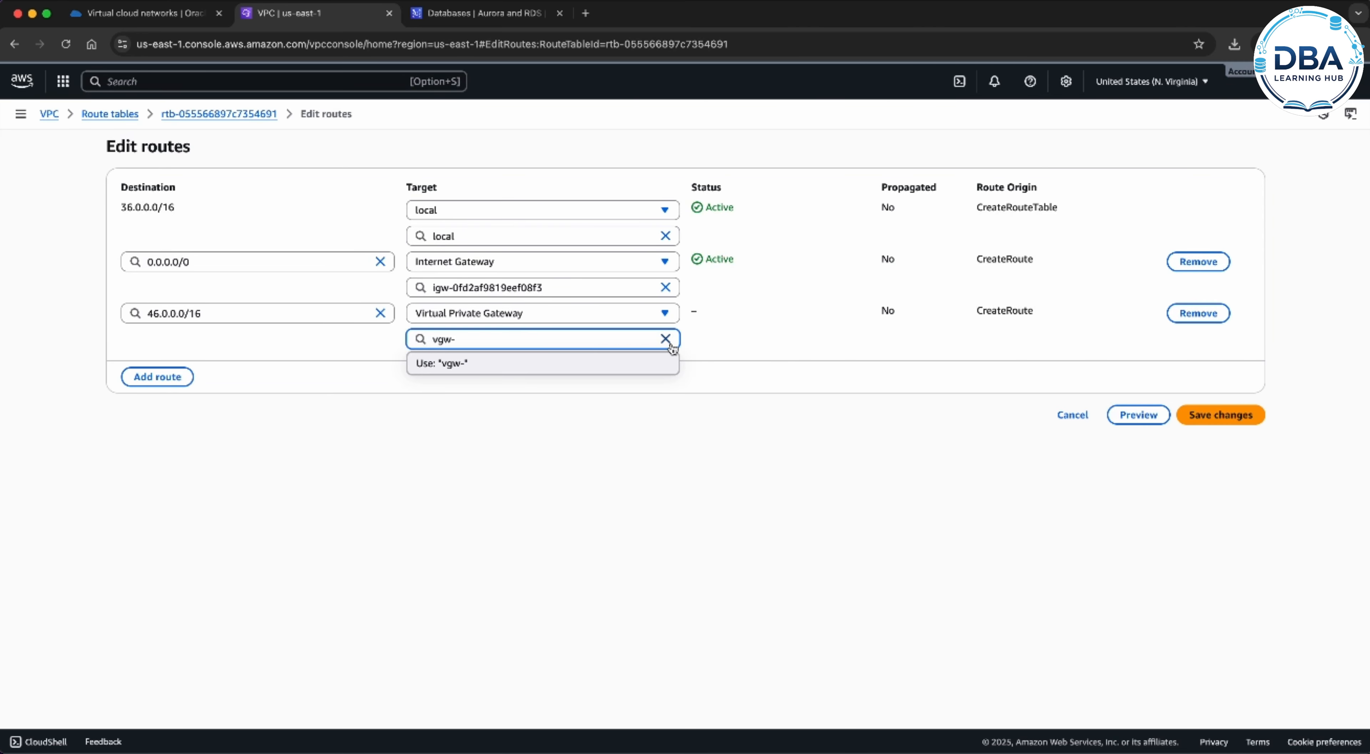
pyautogui.click(666, 339)
pyautogui.click(531, 315)
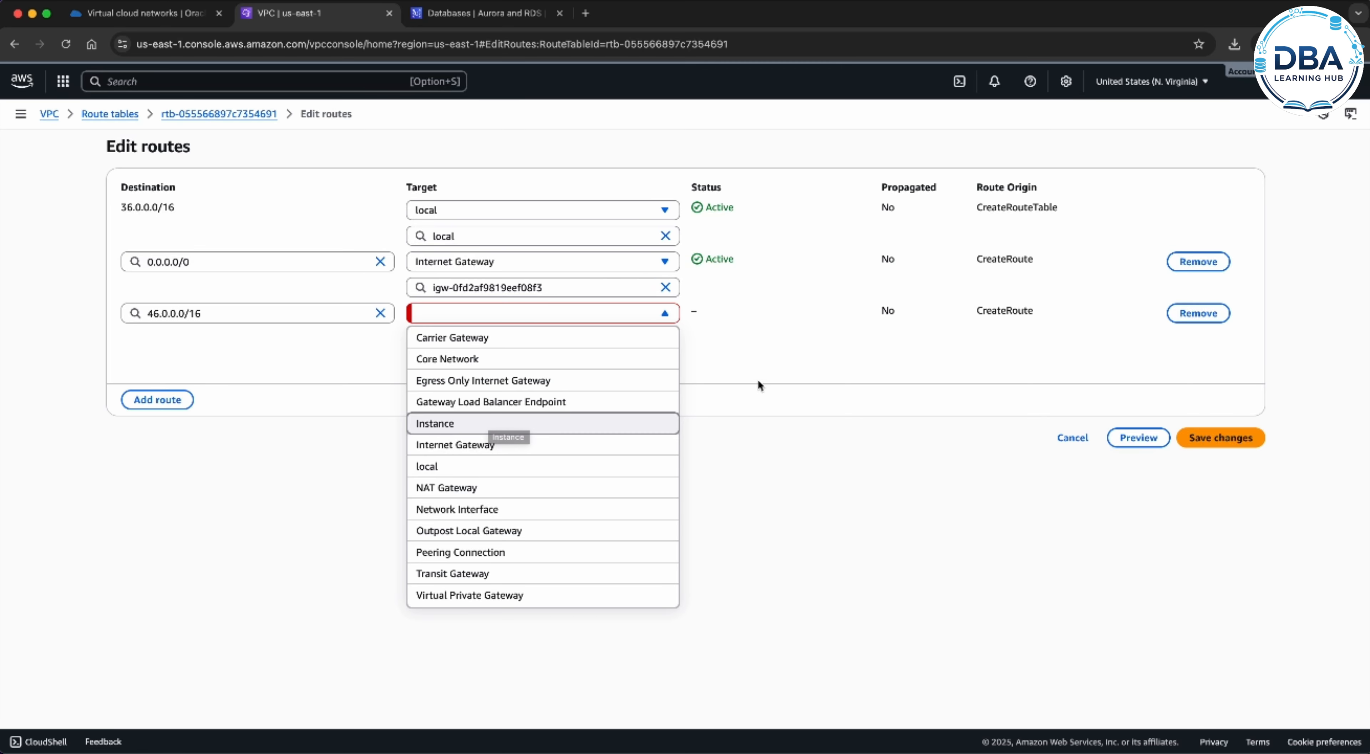
pyautogui.click(472, 595)
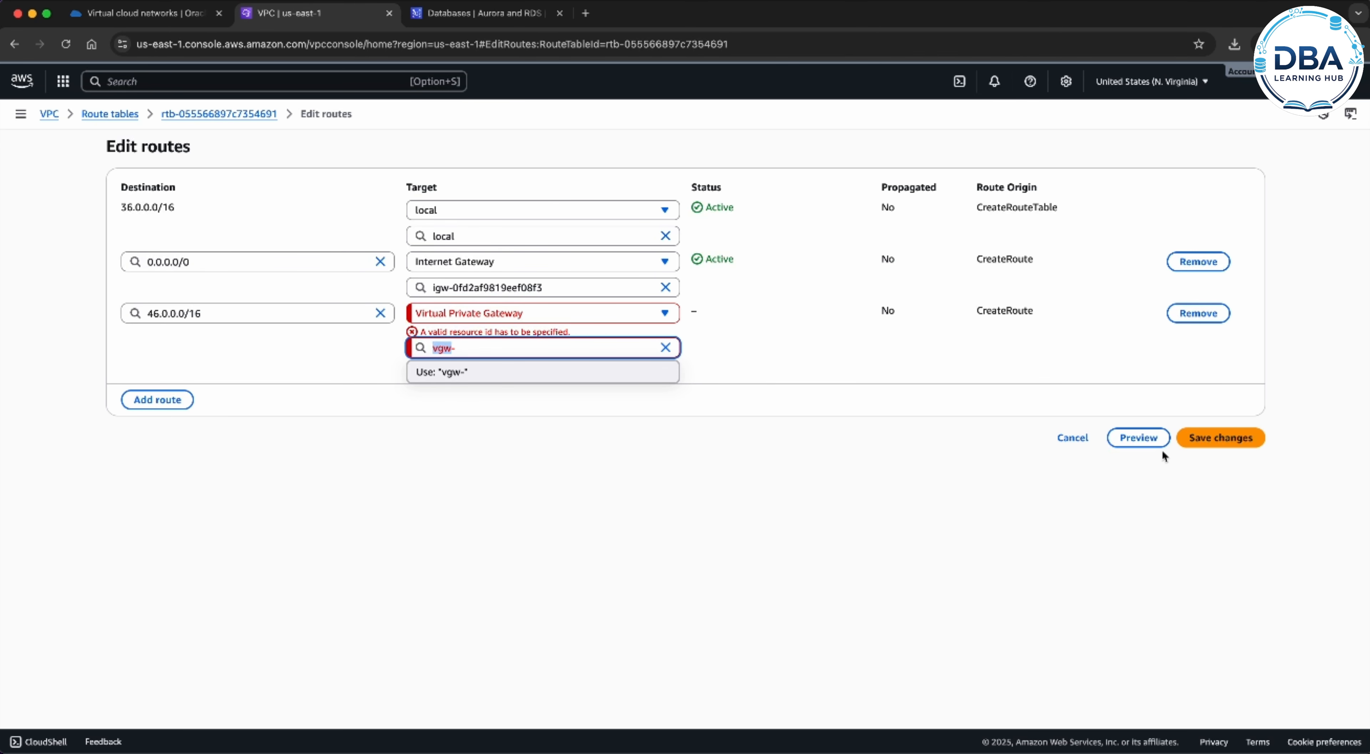
# Remove the incomplete 46.0.0.0/16 route and add a fresh route row.
pyautogui.click(1099, 445)
pyautogui.click(157, 331)
pyautogui.click(212, 313)
# Set the new route's destination to 46.0.0.0/16 with a Virtual Private Gateway target.
pyautogui.press('super+v')
pyautogui.click(193, 338)
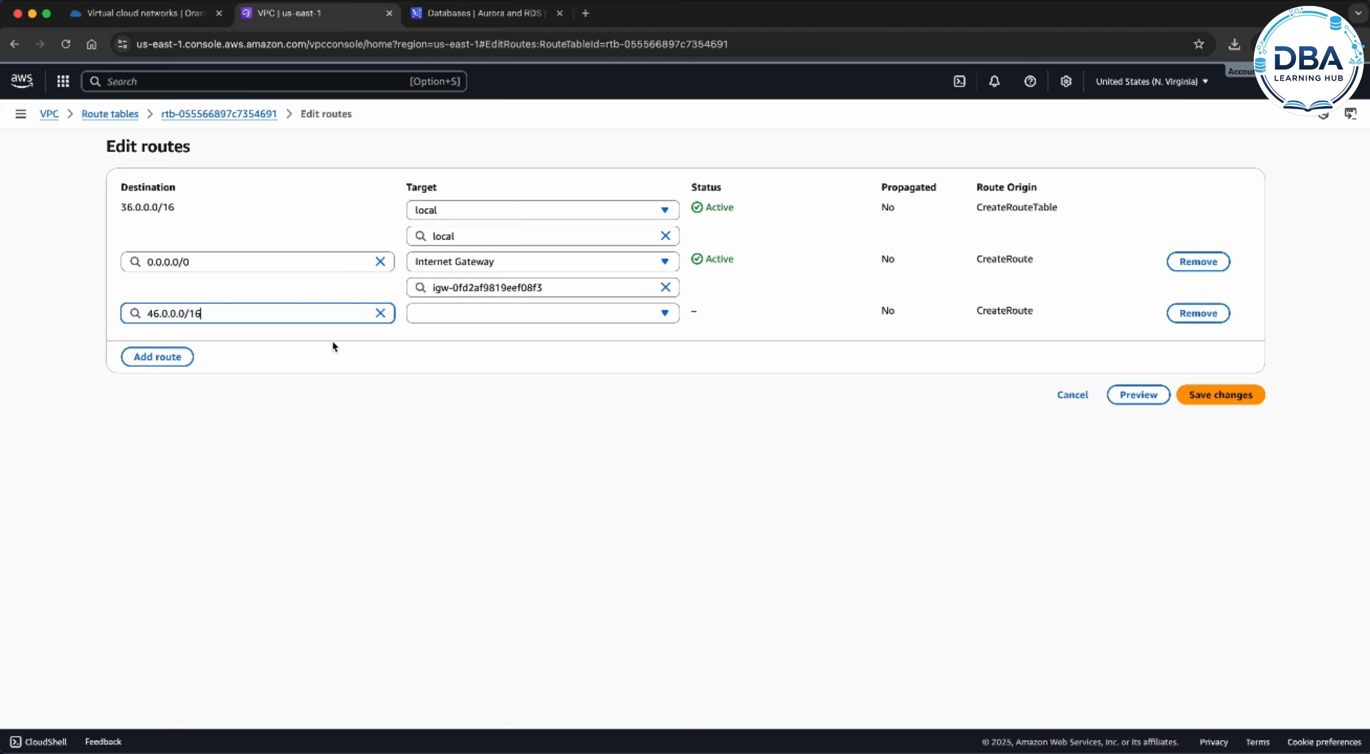
pyautogui.click(491, 309)
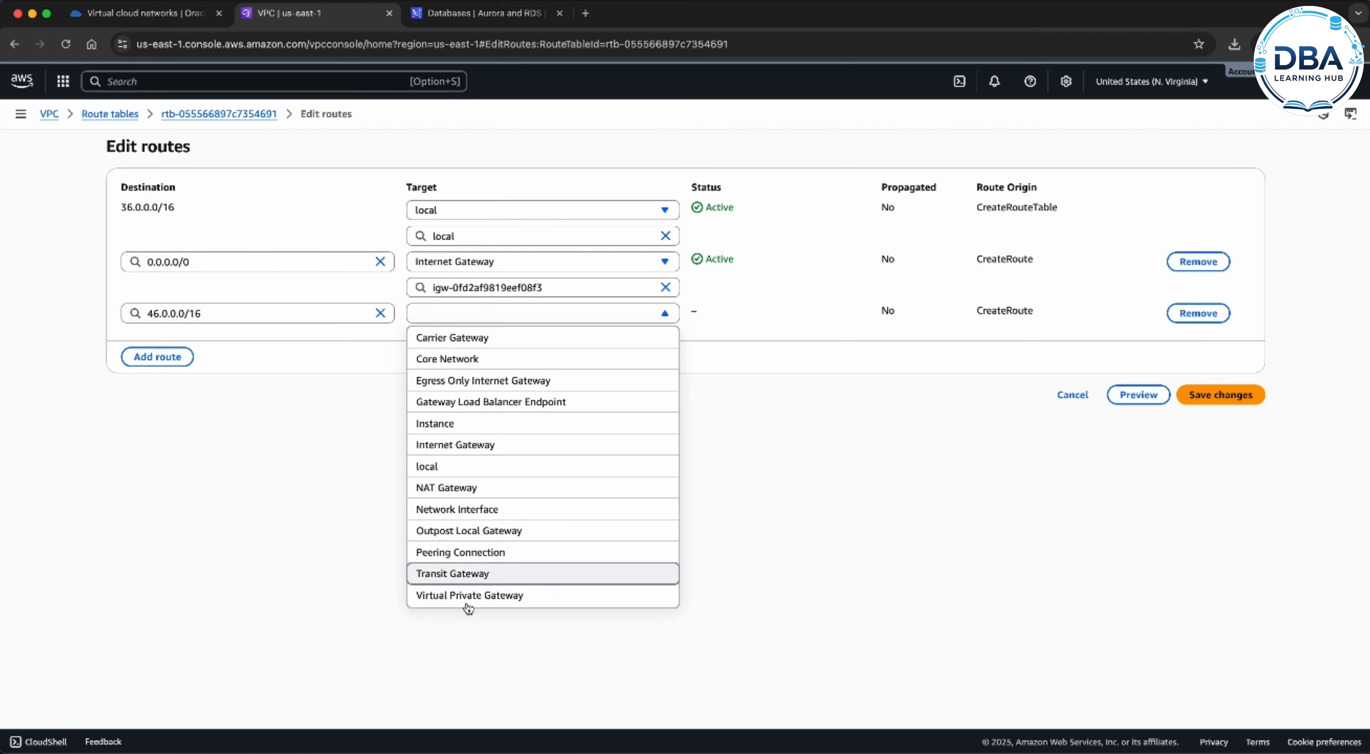
pyautogui.click(477, 597)
# Open the VPC Virtual private gateways list in a new tab.
pyautogui.click(486, 342)
pyautogui.keyDown('super'); pyautogui.click(110, 114); pyautogui.keyUp('super')
pyautogui.click(479, 13)
pyautogui.scroll(-10, 80, 479)
pyautogui.click(63, 532)
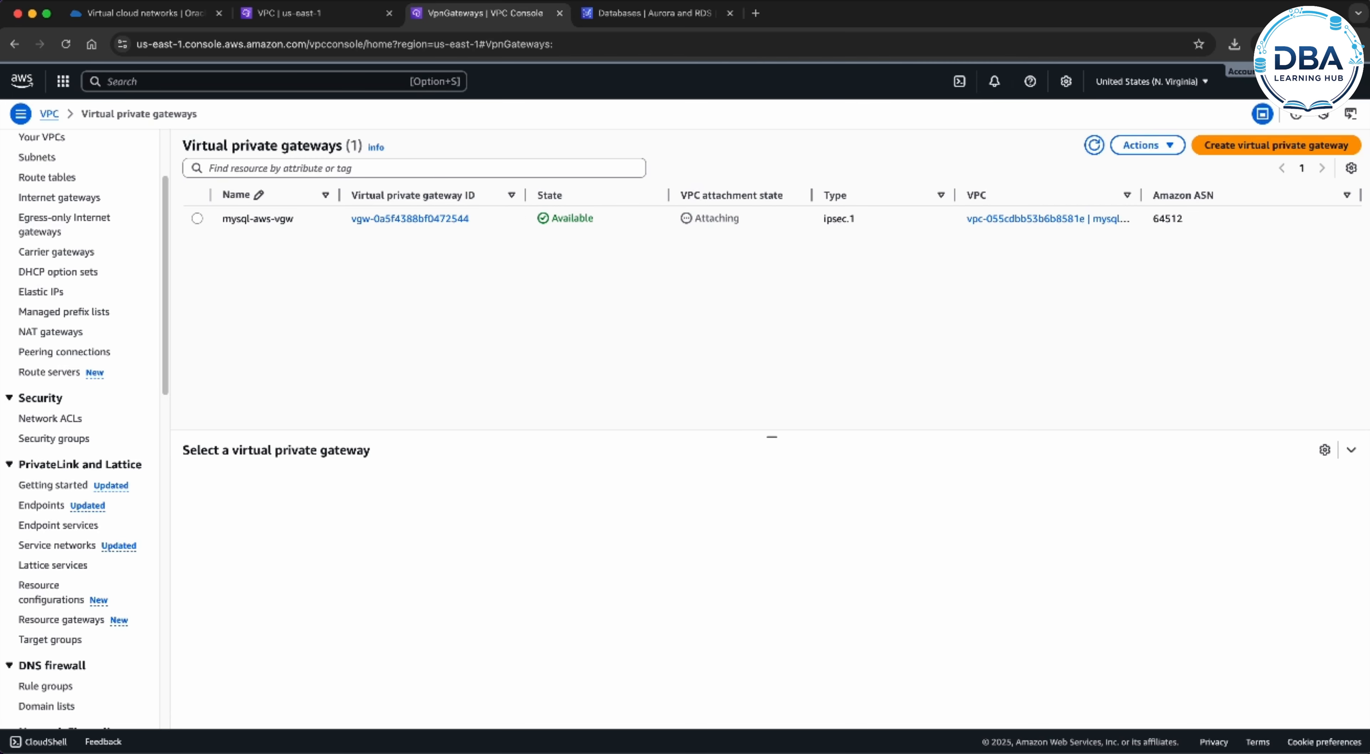
# Open mysql-oci-vcn's private subnet route table and start Add Route Rules.
pyautogui.click(143, 13)
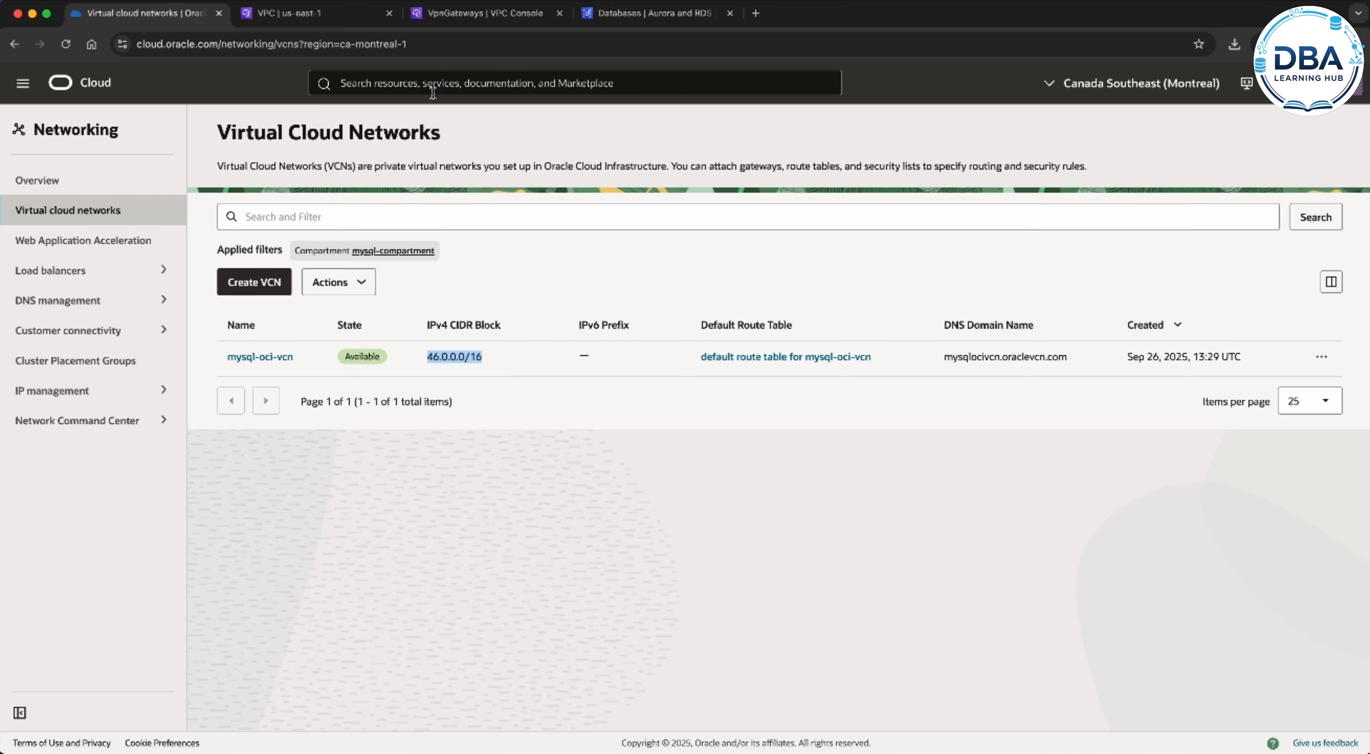
pyautogui.click(276, 368)
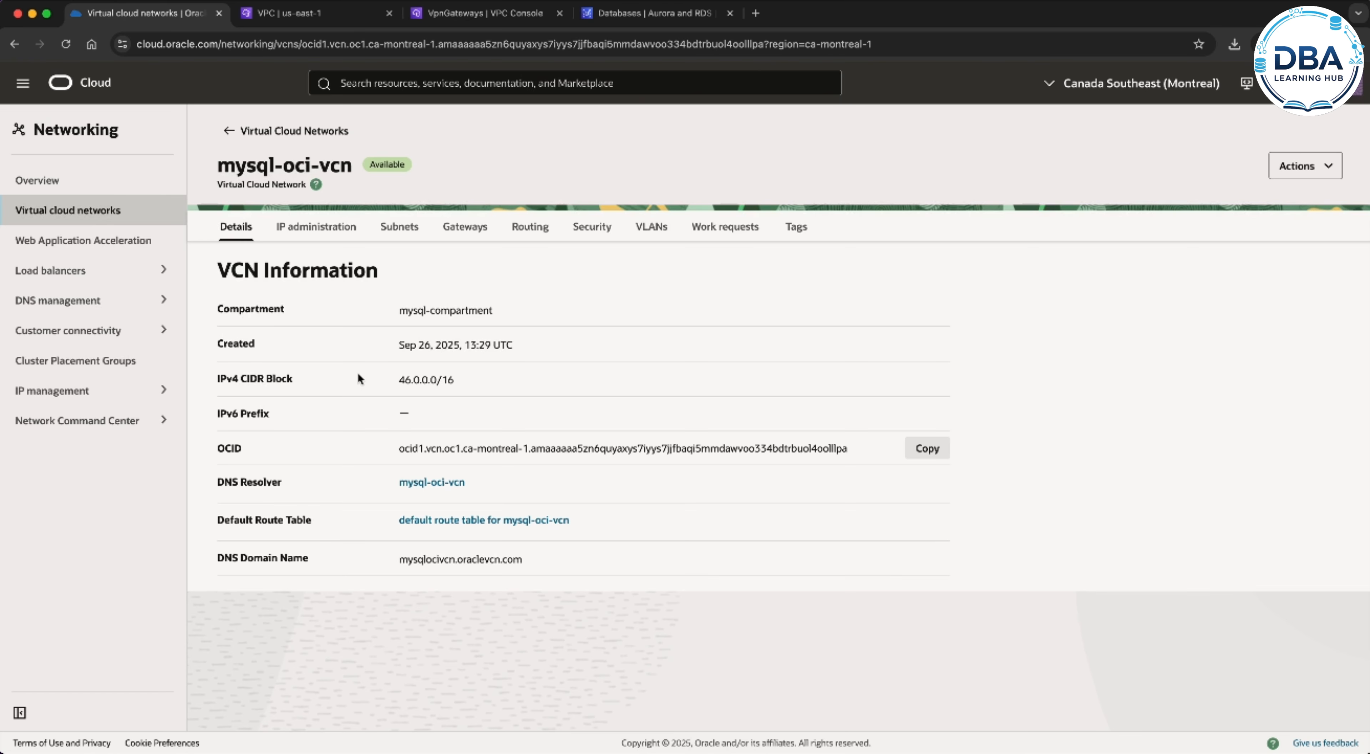
pyautogui.click(528, 228)
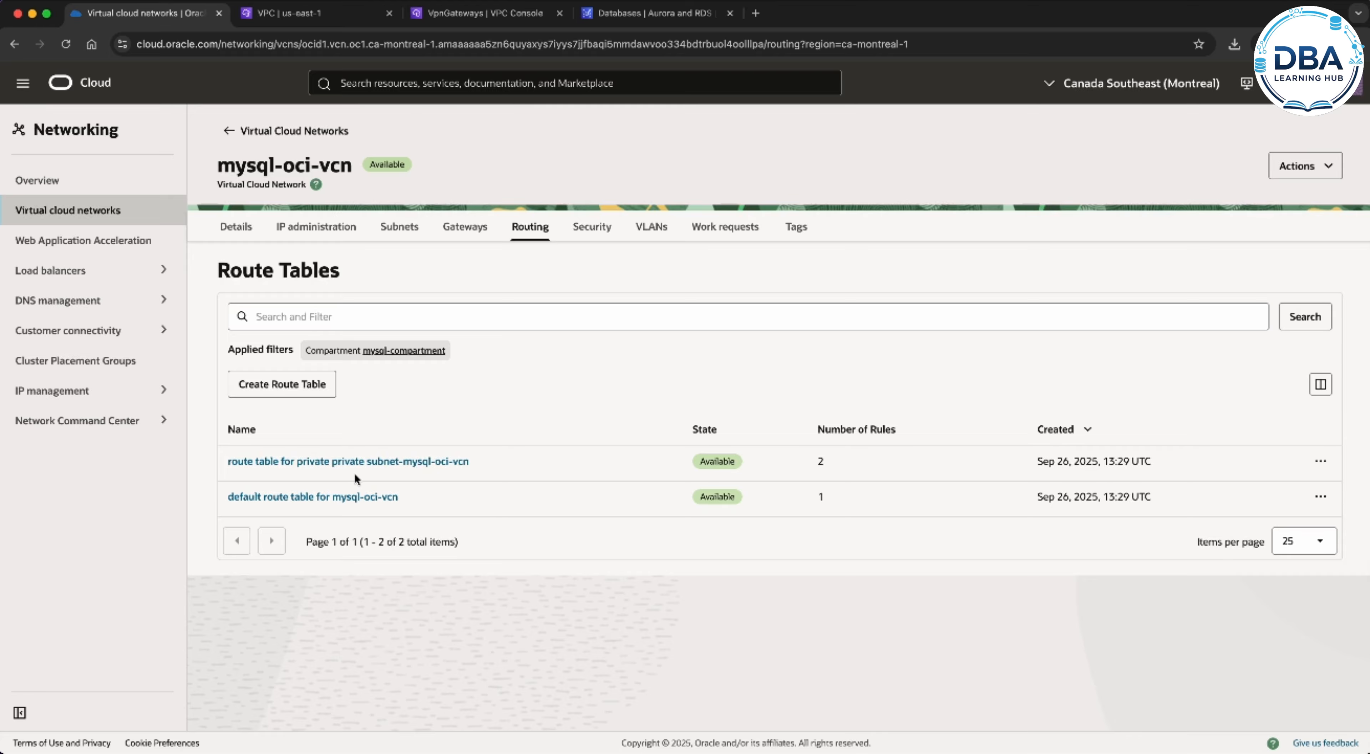
pyautogui.click(367, 461)
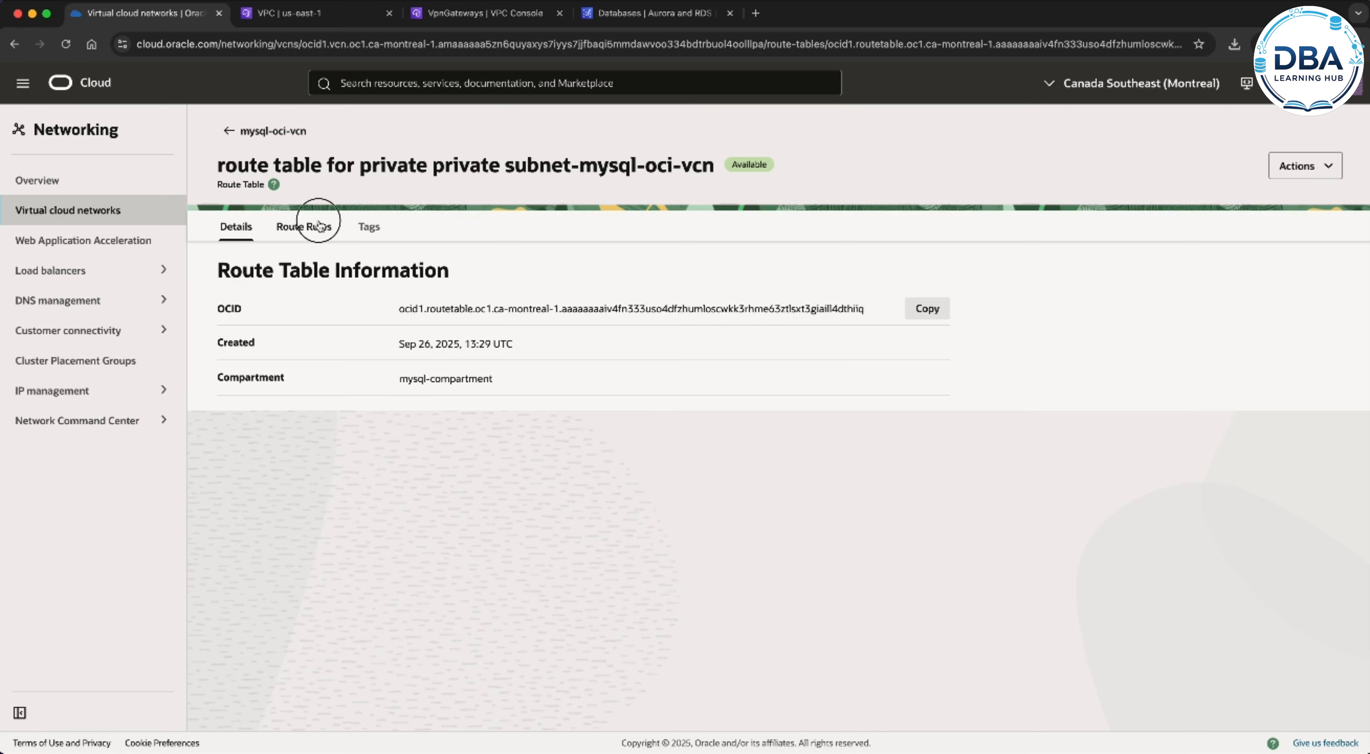
pyautogui.click(304, 226)
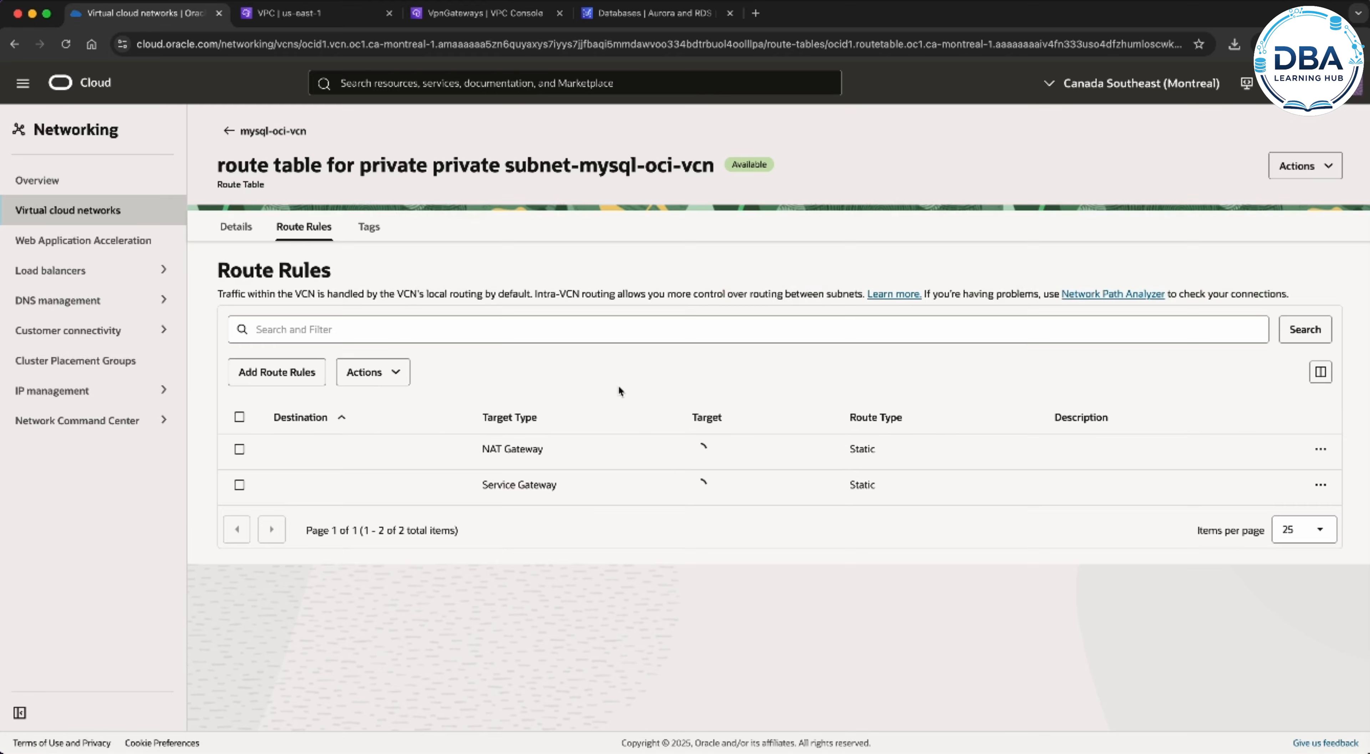
pyautogui.click(274, 372)
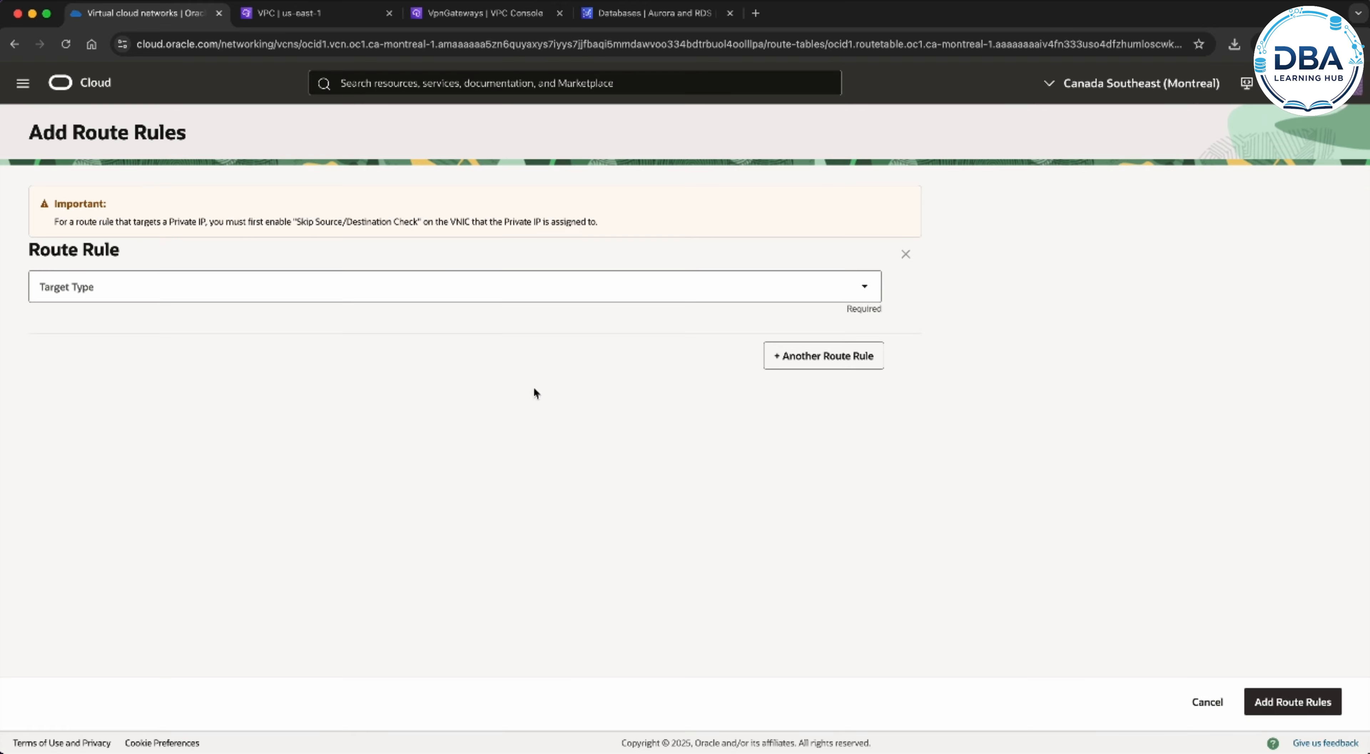
# Add a route rule sending 36.0.0.0/16 from AWS to the mysql-oci-drg dynamic routing gateway.
pyautogui.click(181, 294)
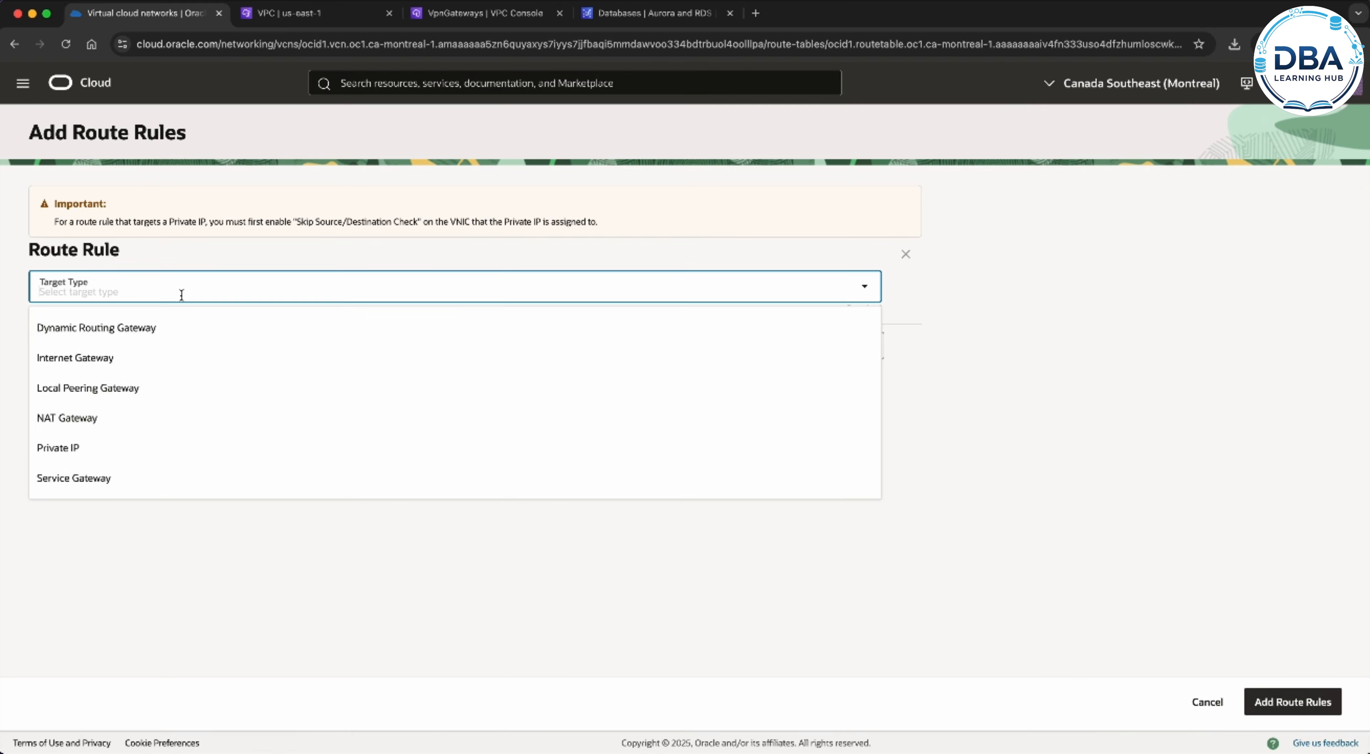
pyautogui.click(180, 331)
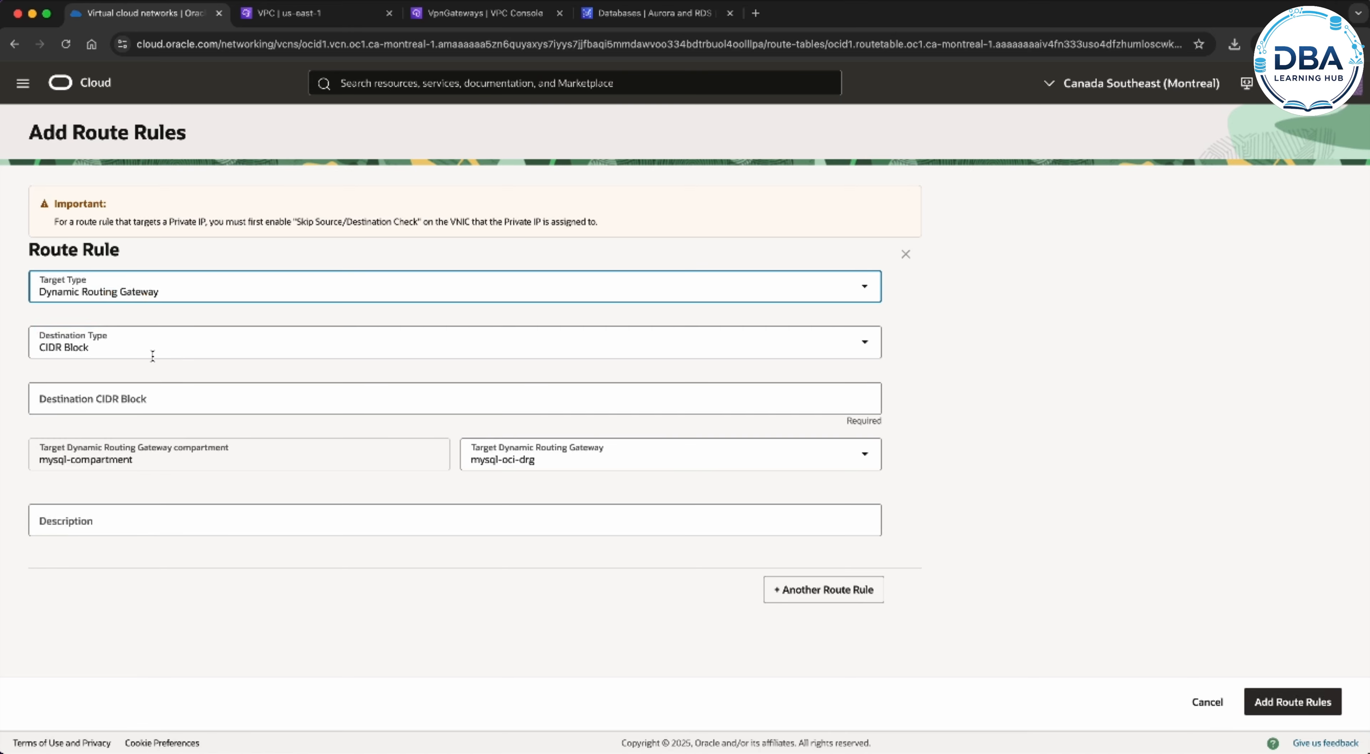
pyautogui.click(129, 398)
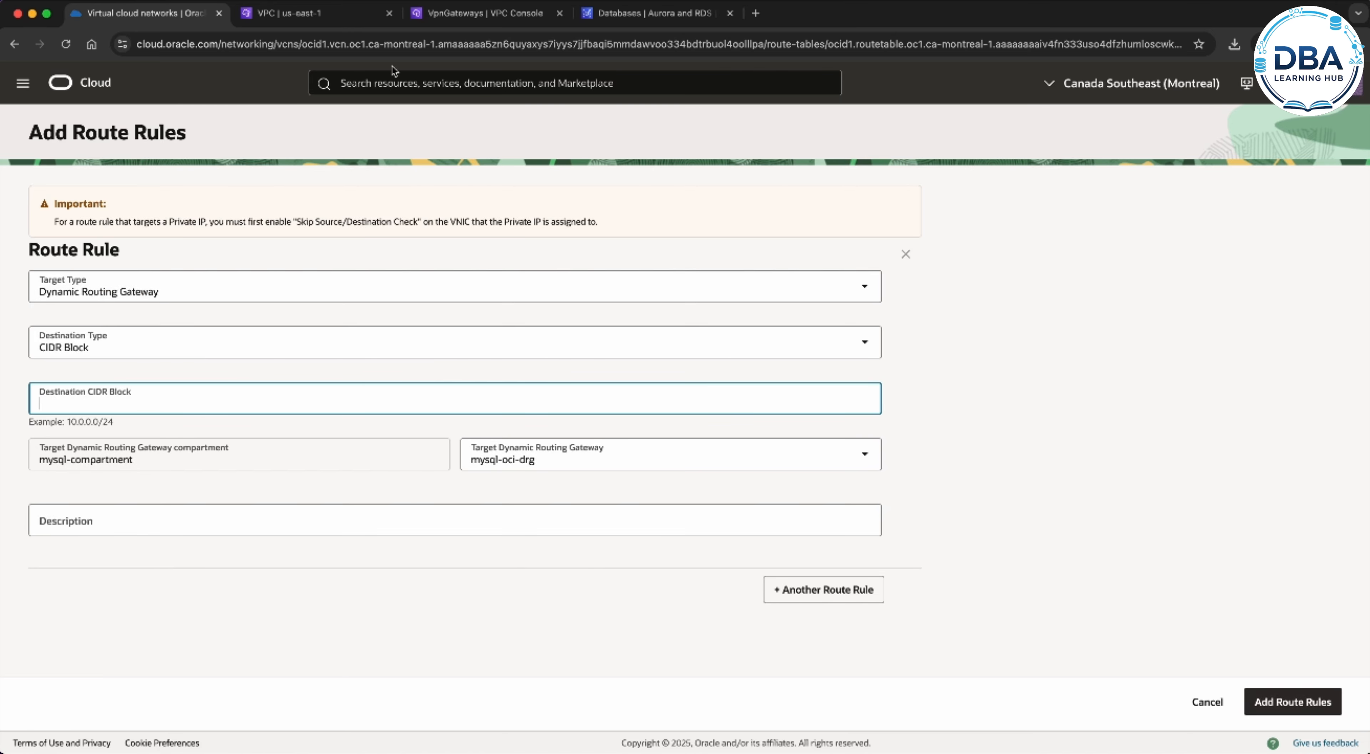
pyautogui.click(324, 17)
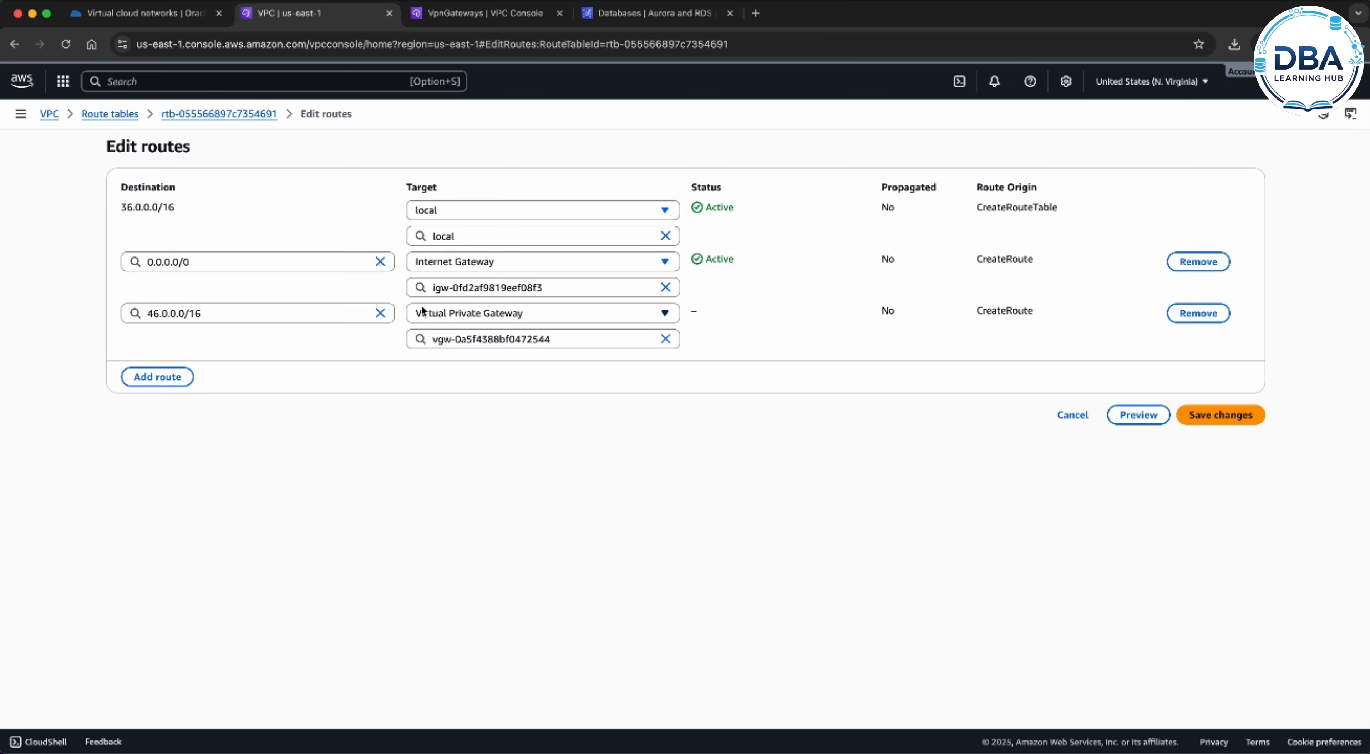
pyautogui.tripleClick(162, 207)
pyautogui.press('super+c')
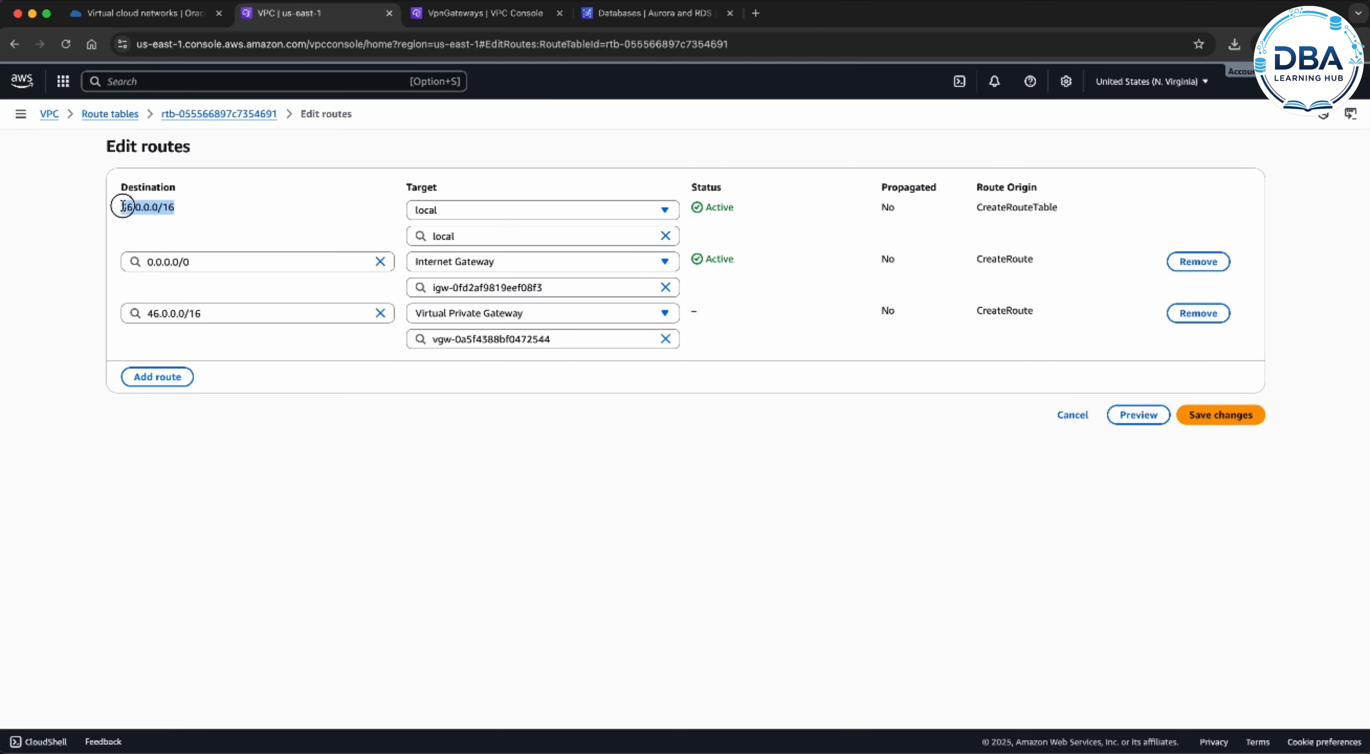
pyautogui.click(156, 21)
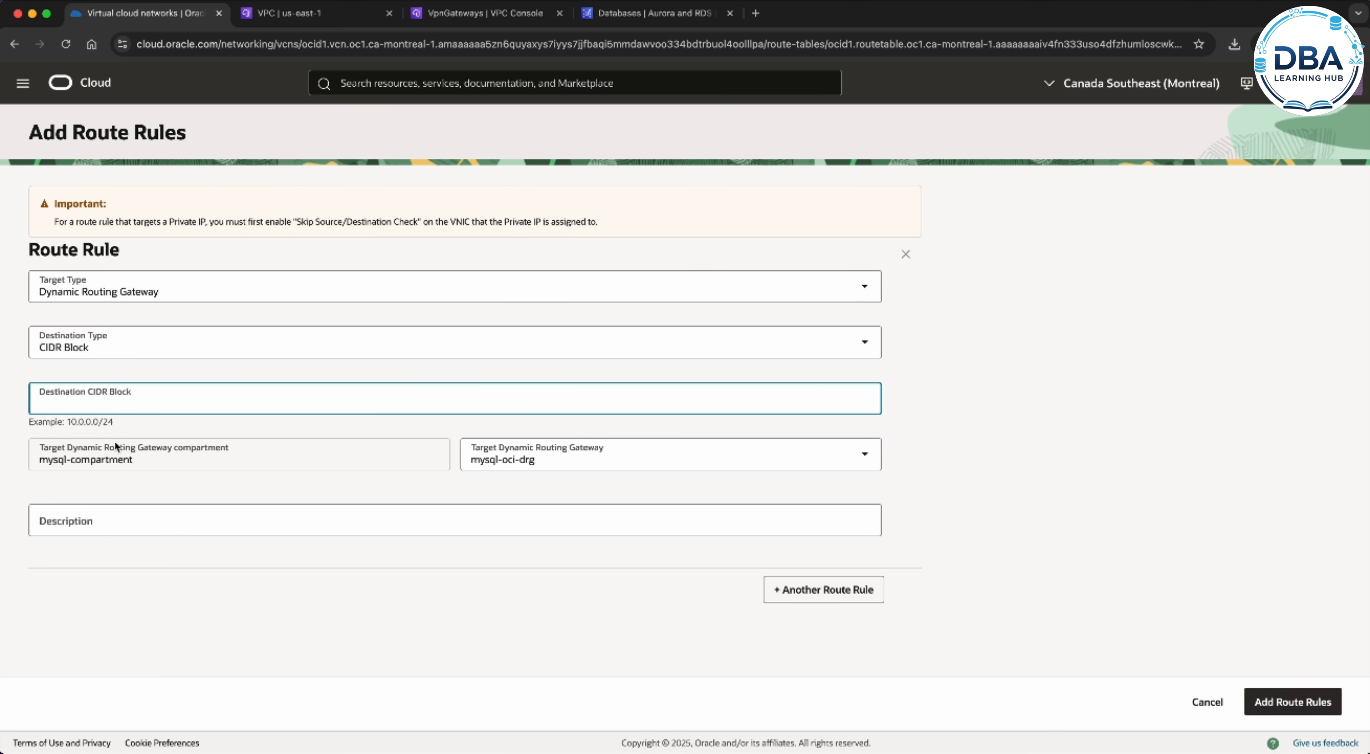
pyautogui.press('super+v')
pyautogui.click(1298, 703)
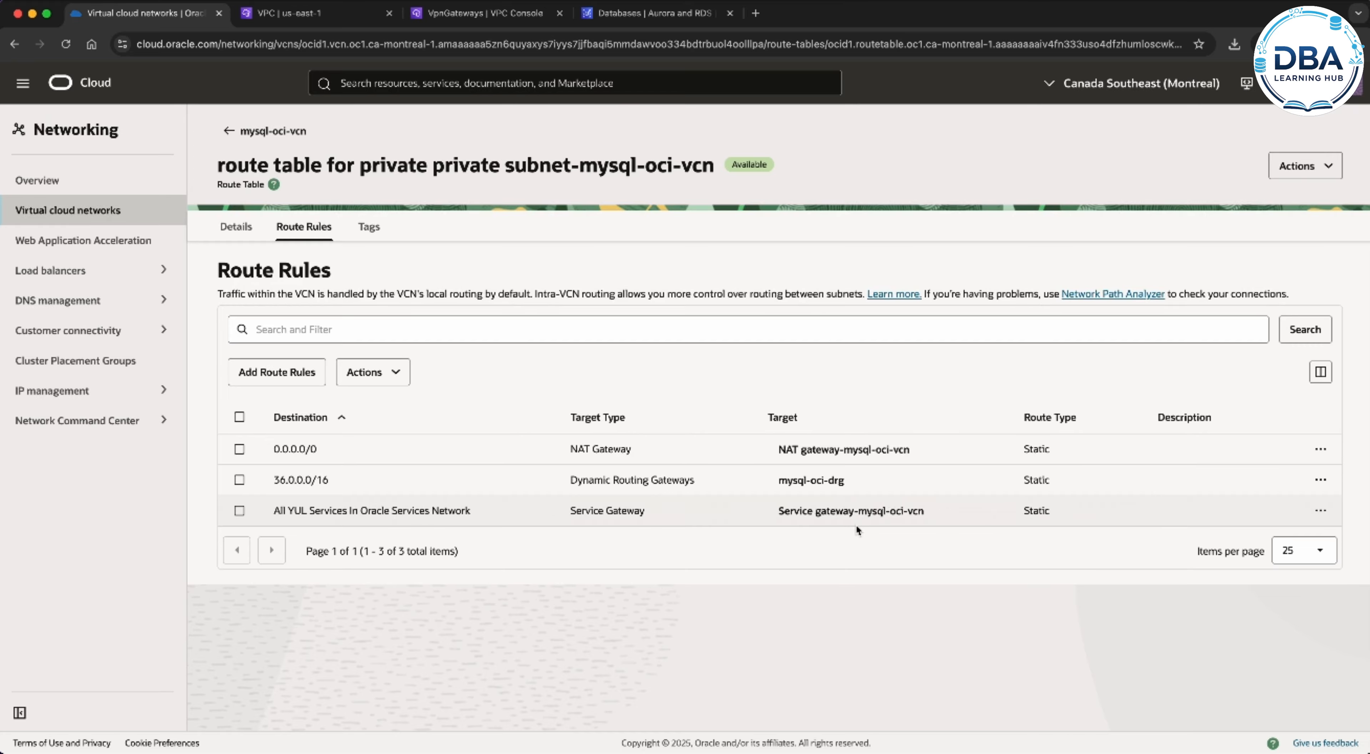
# Check mysql-aws-vgw's attachment, then save the 46.0.0.0/16 route via vgw-0a5f4388bf0472544.
pyautogui.click(649, 13)
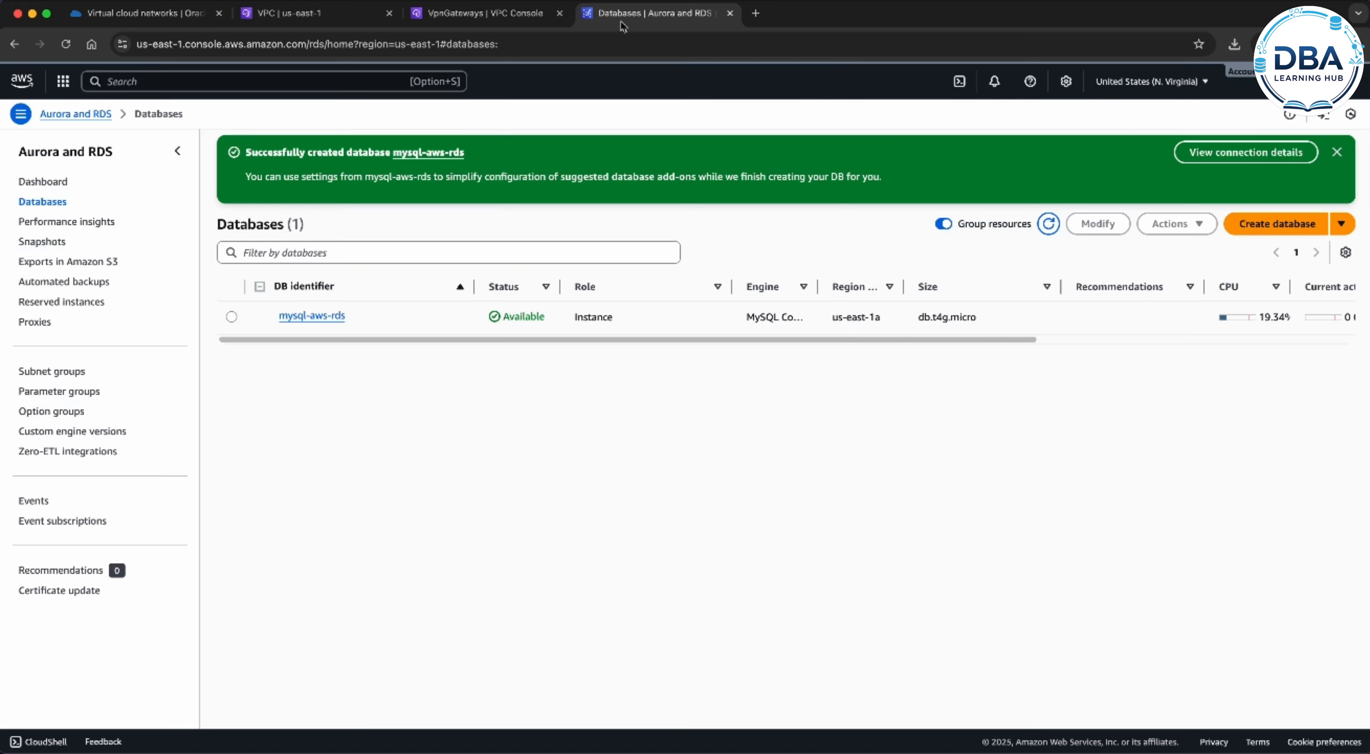
pyautogui.click(506, 12)
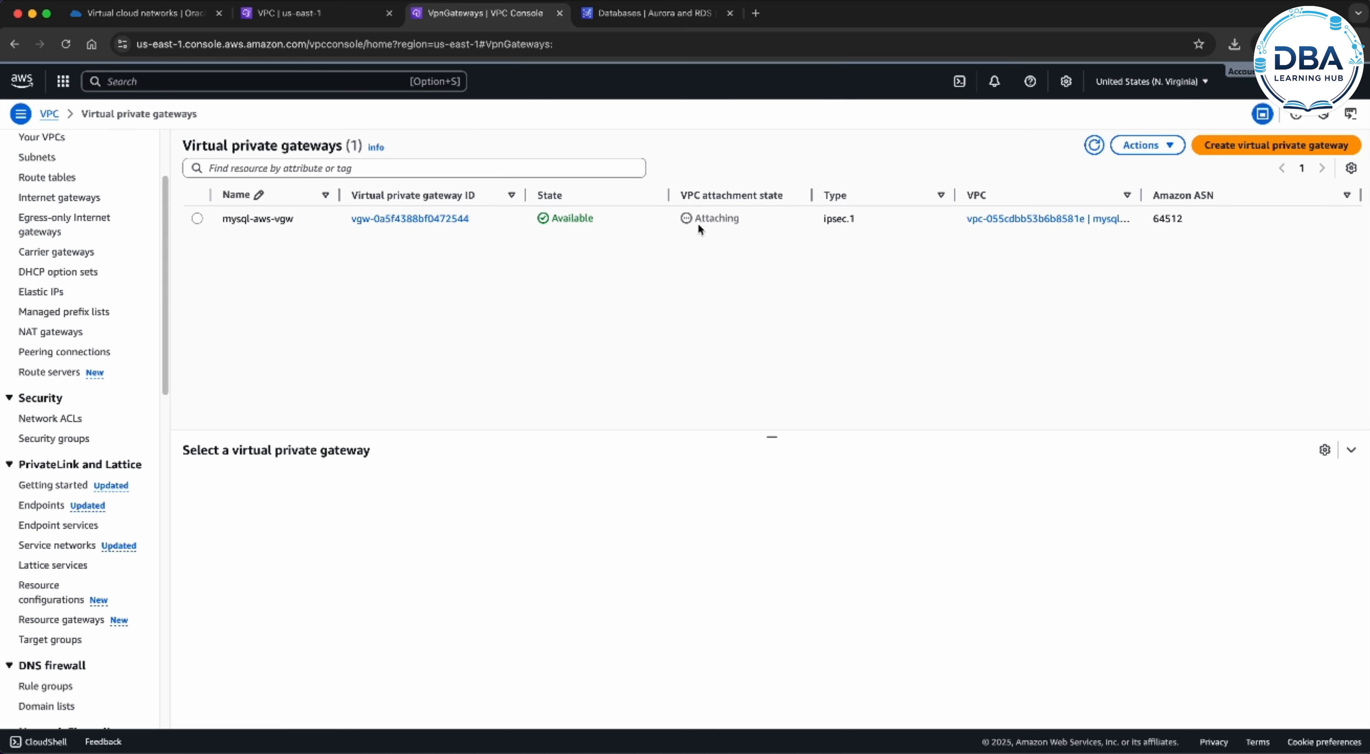
pyautogui.click(1096, 146)
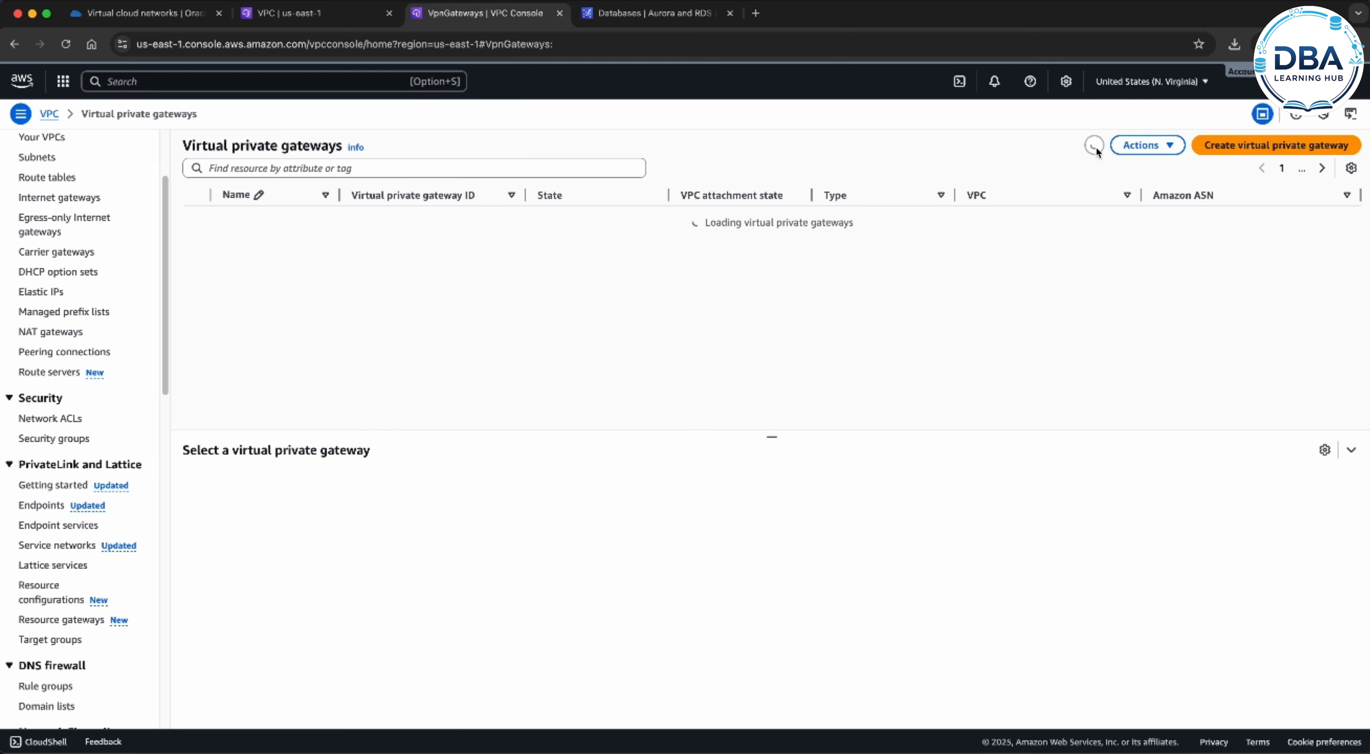
pyautogui.click(1096, 146)
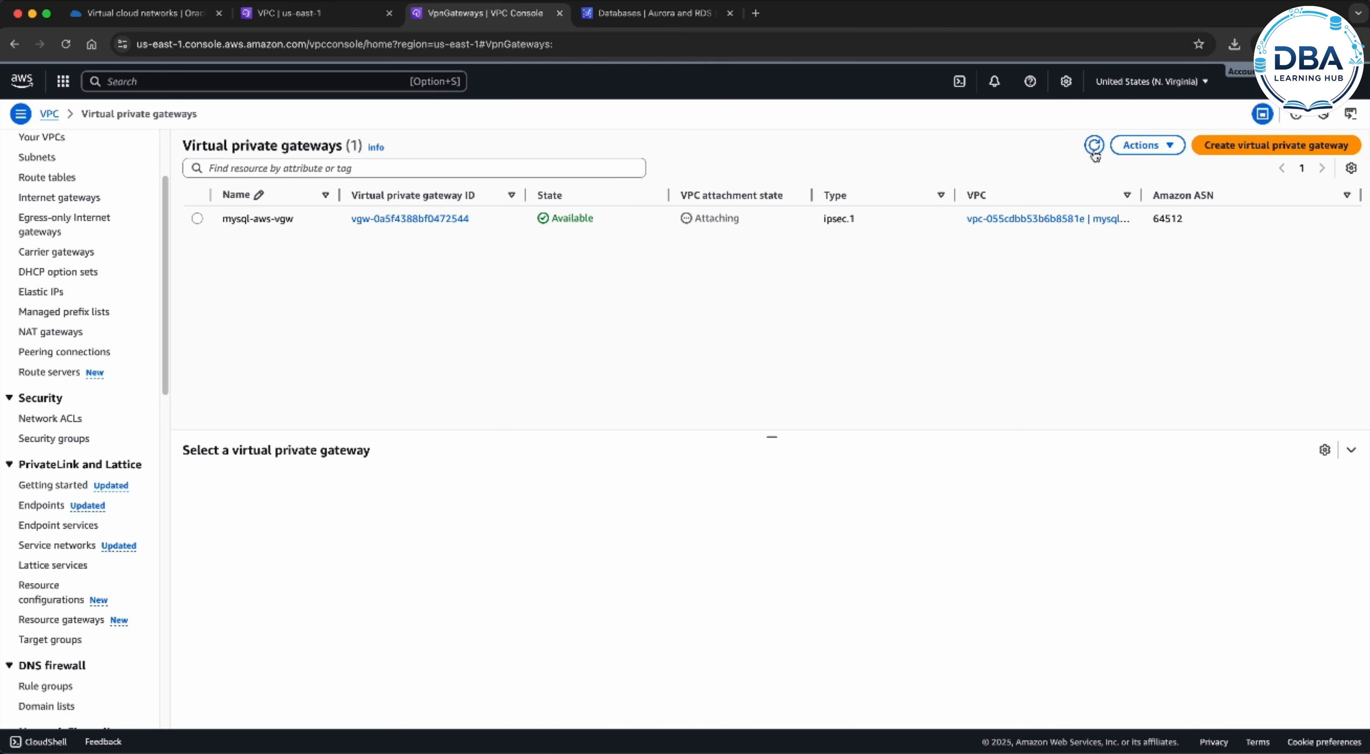
pyautogui.click(1095, 146)
pyautogui.click(1095, 147)
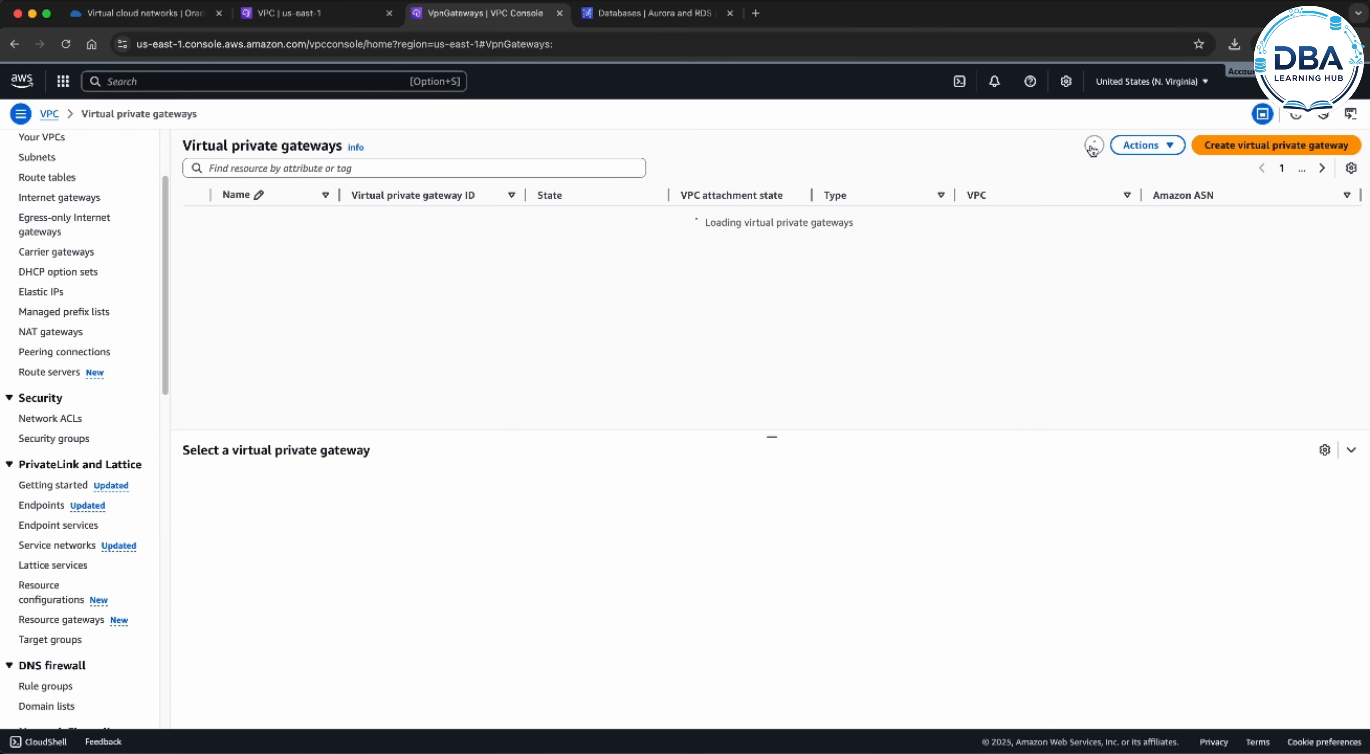
pyautogui.click(319, 14)
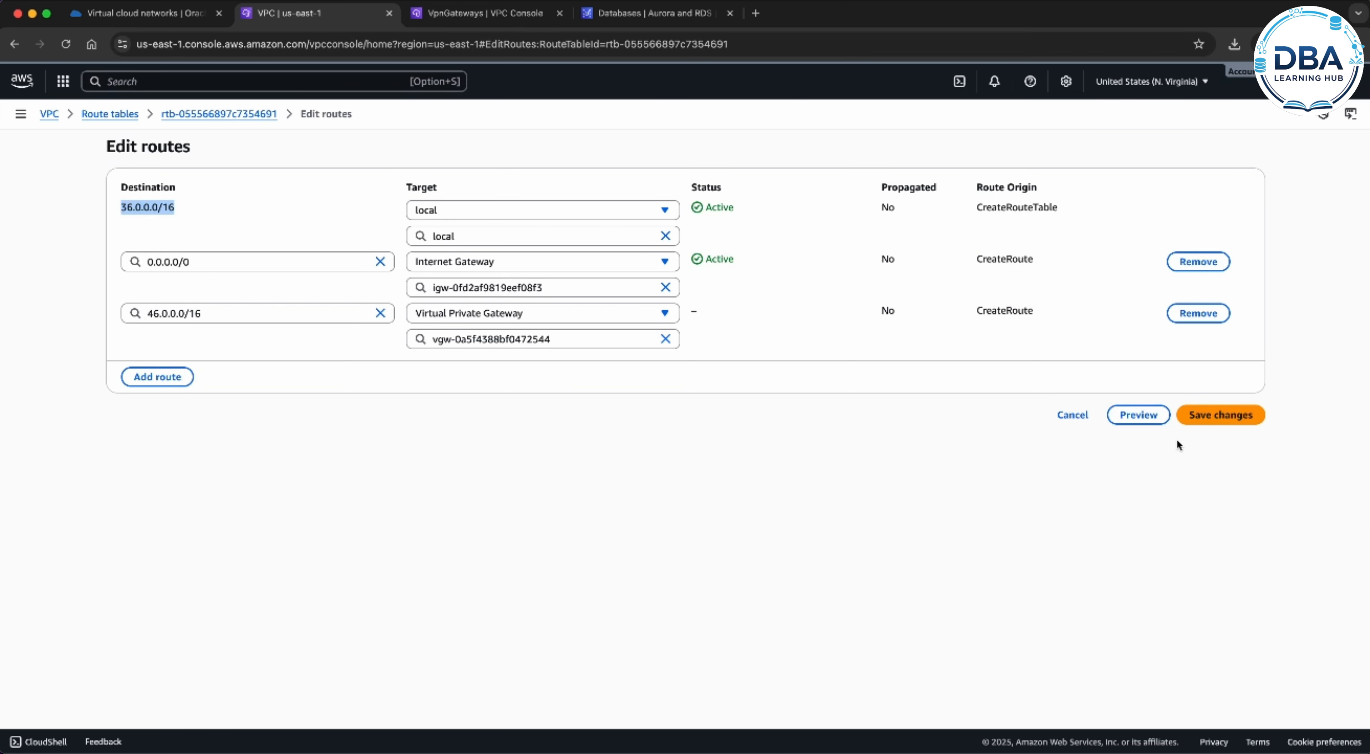
pyautogui.click(1220, 418)
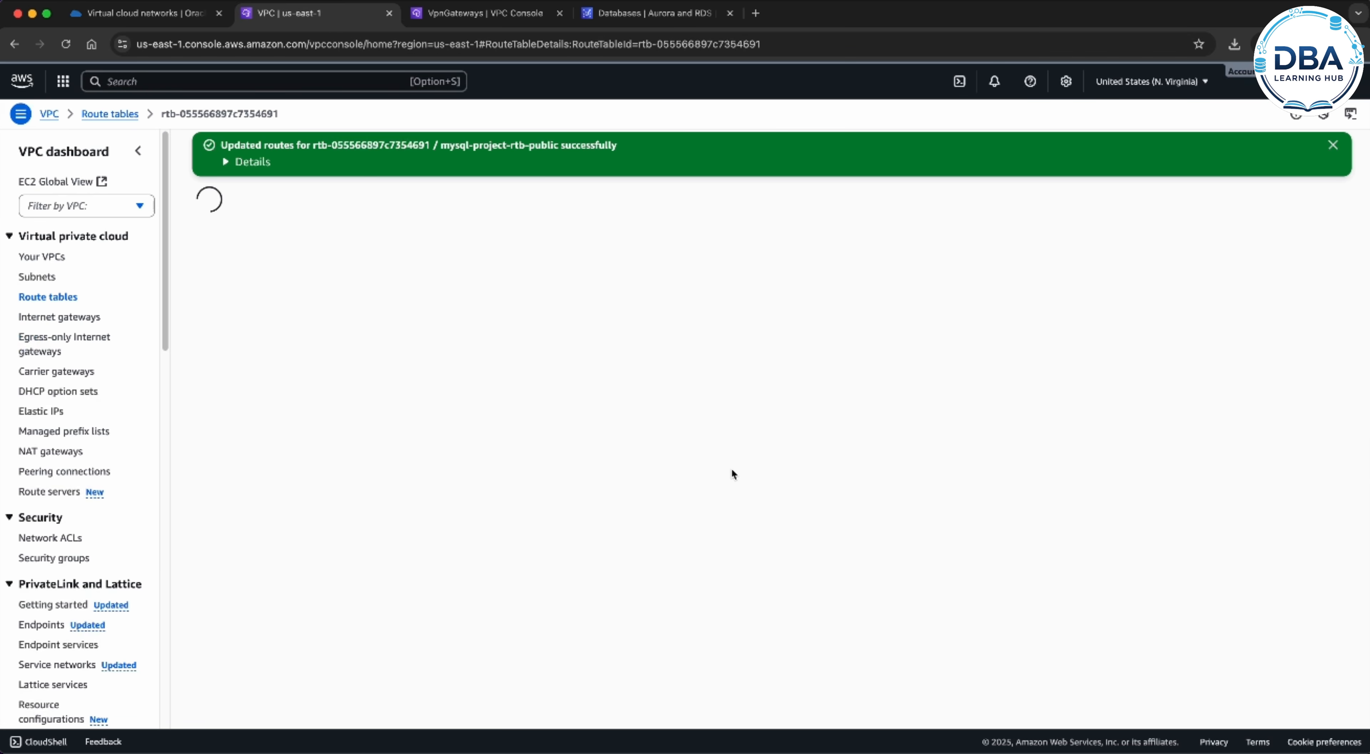